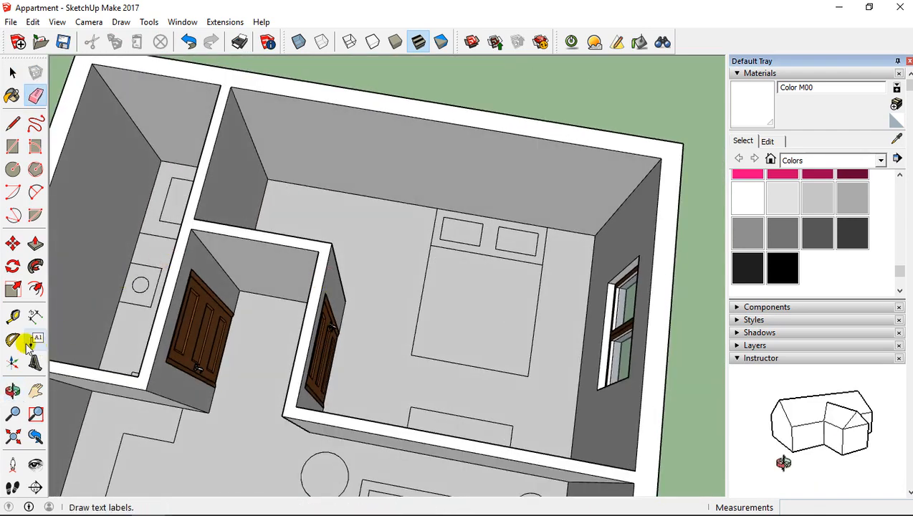
Erase the double bed outline and the small rectangular furniture outline from the bedroom floor.
click(13, 316)
click(586, 315)
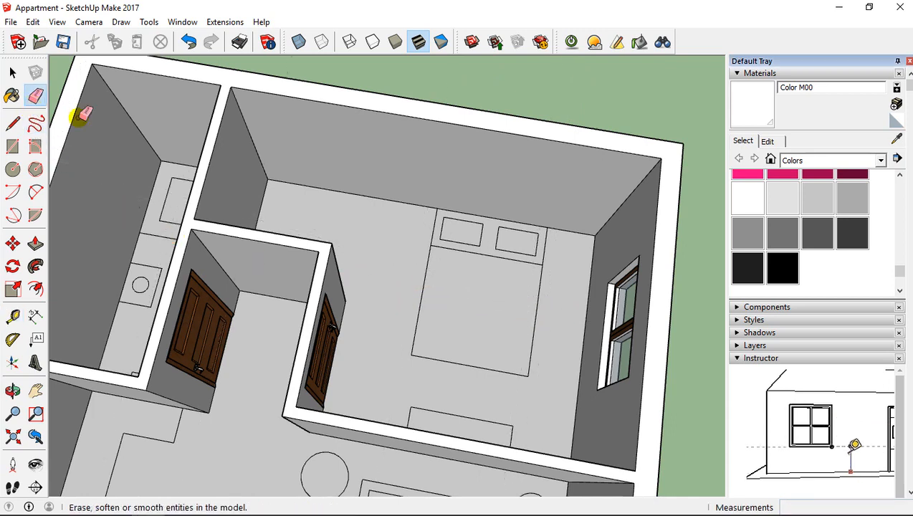
click(35, 96)
mouse_move(393, 248)
mouse_down()
mouse_move(567, 309)
mouse_move(550, 265)
mouse_move(428, 240)
mouse_move(434, 231)
mouse_move(521, 236)
mouse_move(515, 224)
mouse_move(475, 217)
mouse_move(475, 234)
mouse_up()
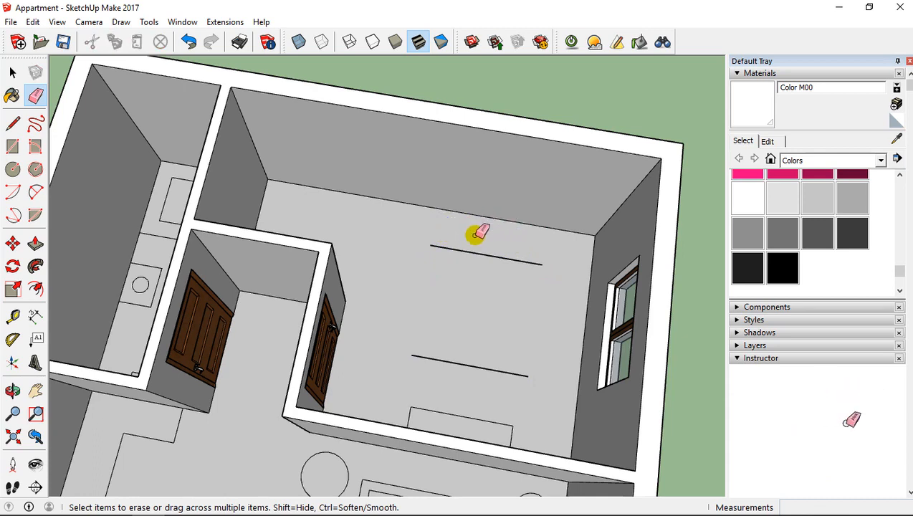
click(480, 252)
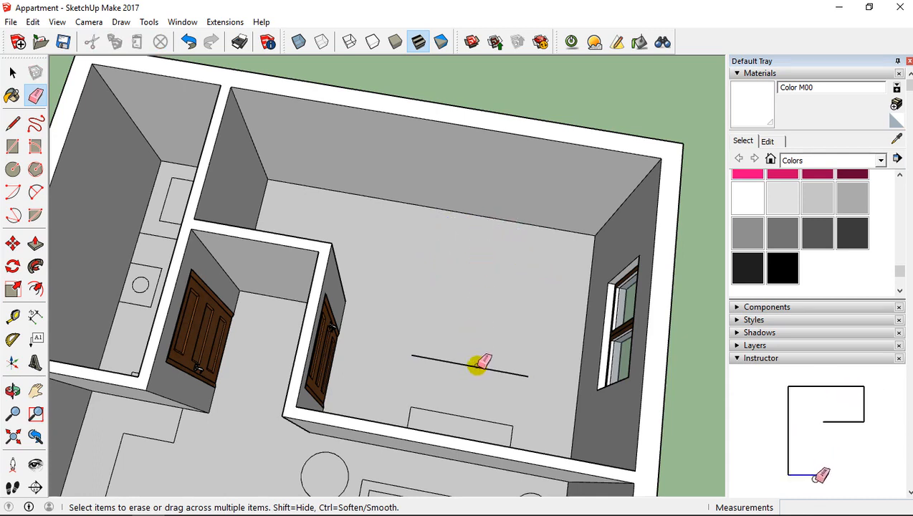
click(479, 366)
drag(413, 408, 515, 435)
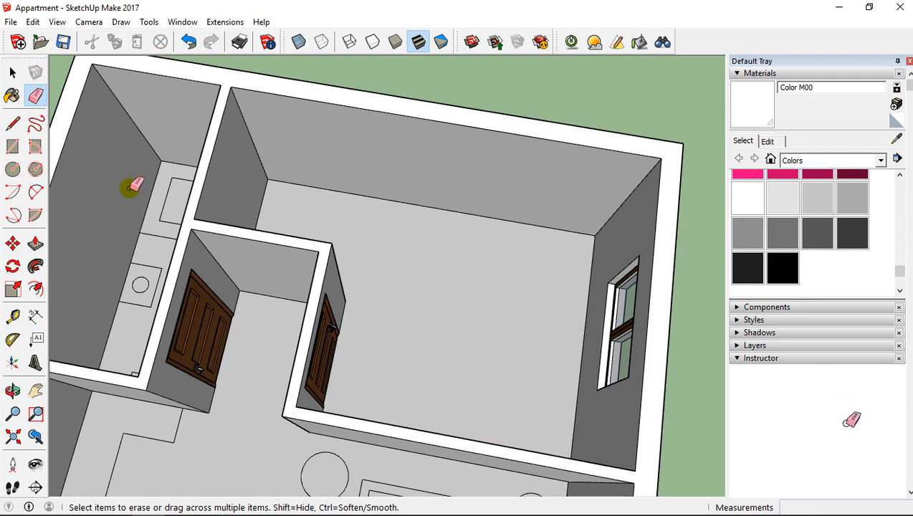
Add a floor guide line 60 cm from the bedroom's window wall and a second one 140 cm from the first.
click(24, 317)
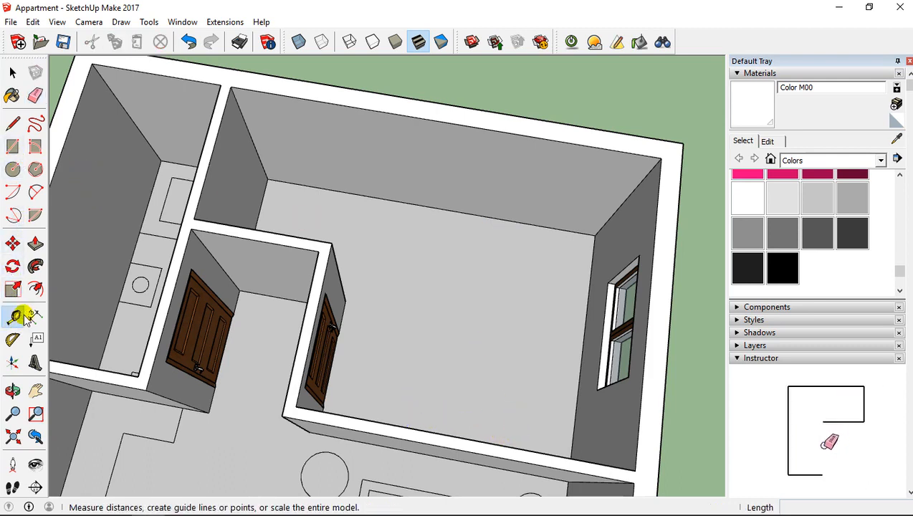
click(592, 264)
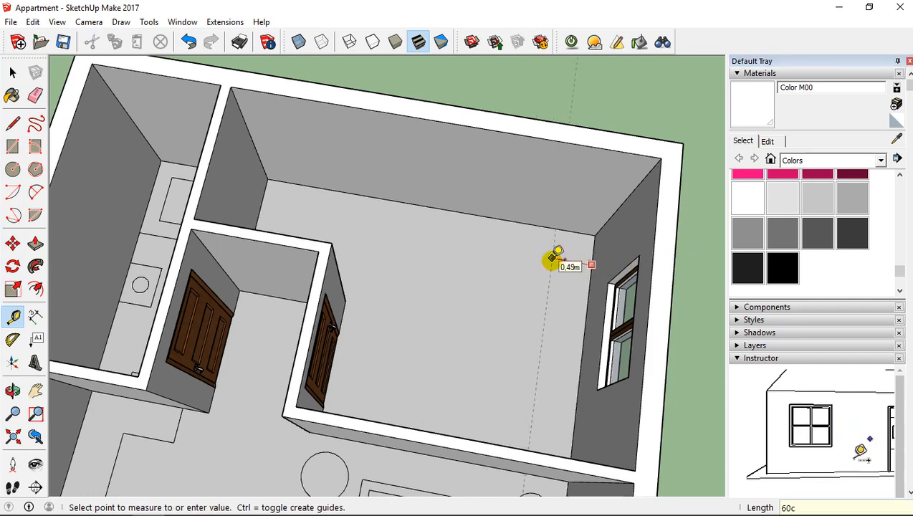
key(Return)
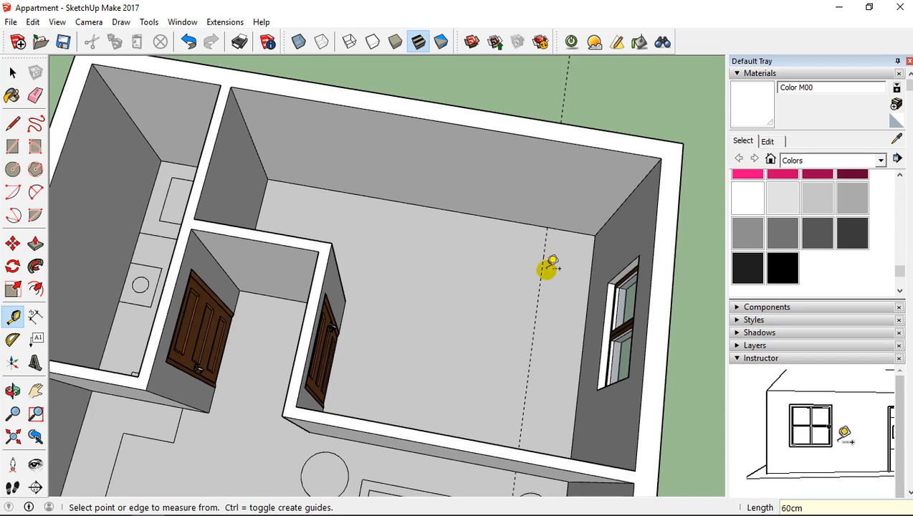
click(540, 278)
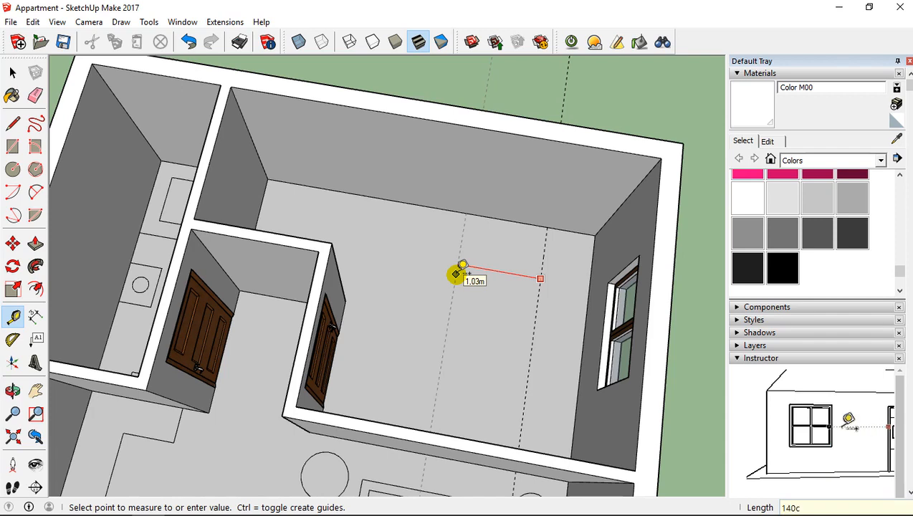
text(140cm)
key(Return)
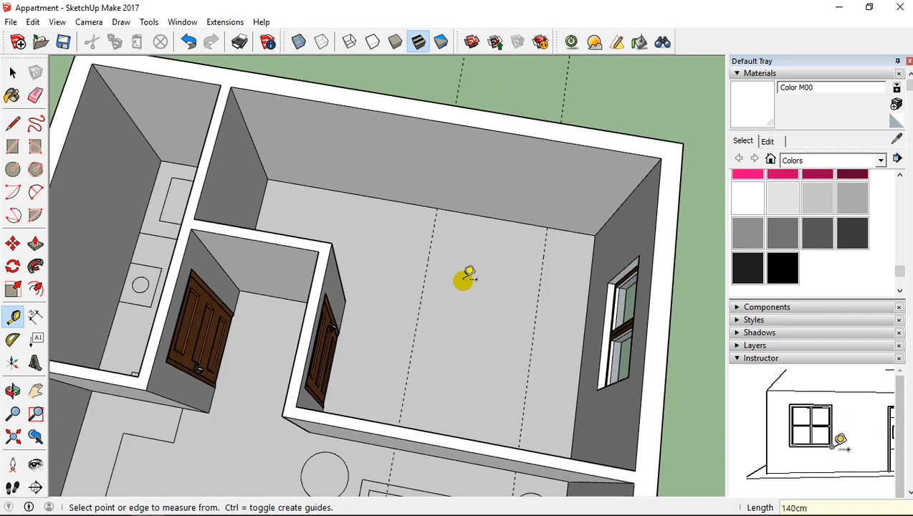
Add a guide line across the bedroom floor 190 cm from the long outer wall opposite the room's partition.
click(497, 218)
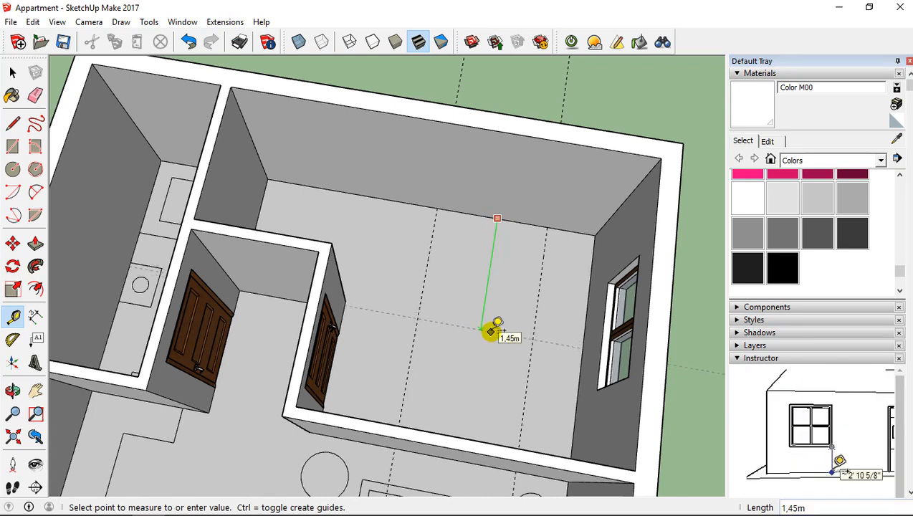
text(190cm)
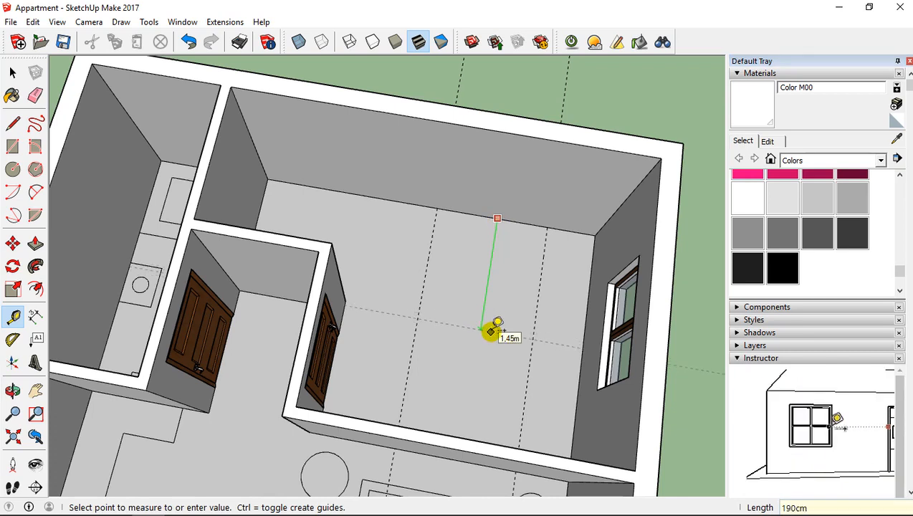
key(Return)
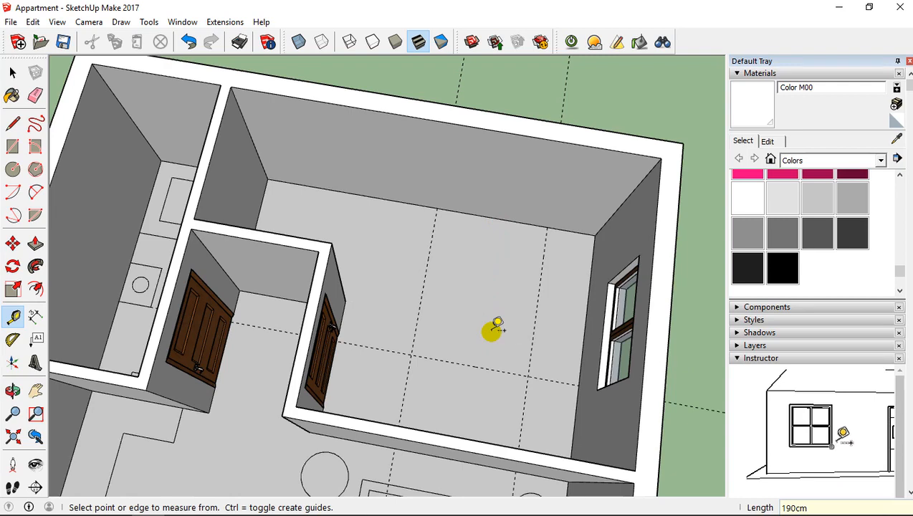
Open 3D Warehouse and search the model library for "bed".
middle_drag(500, 313, 534, 257)
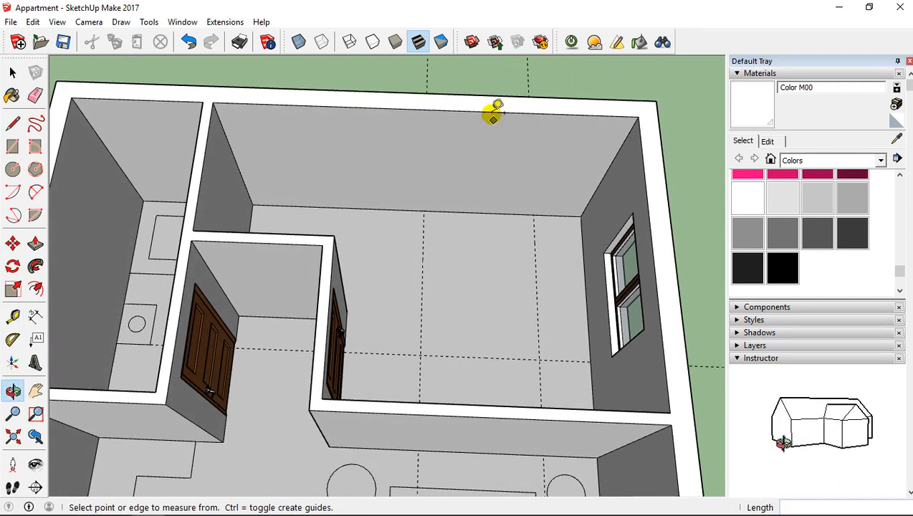
click(469, 44)
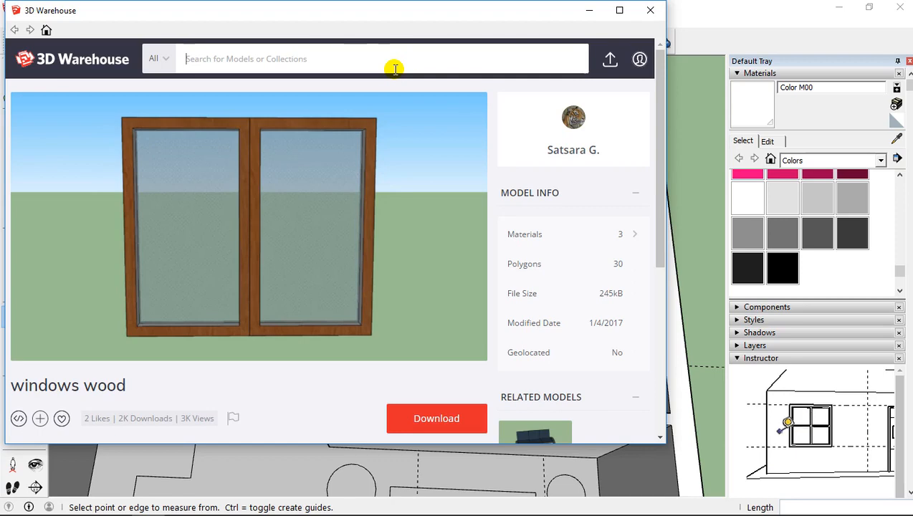
text(bed)
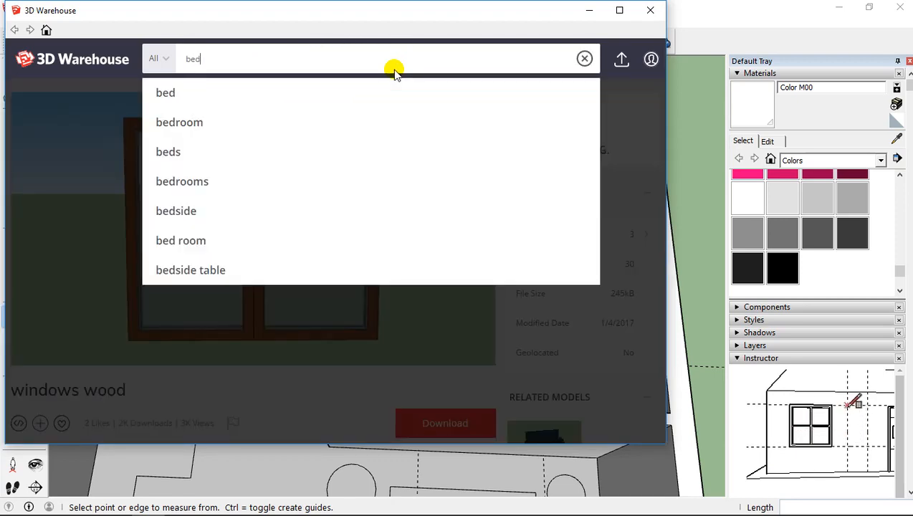
key(Return)
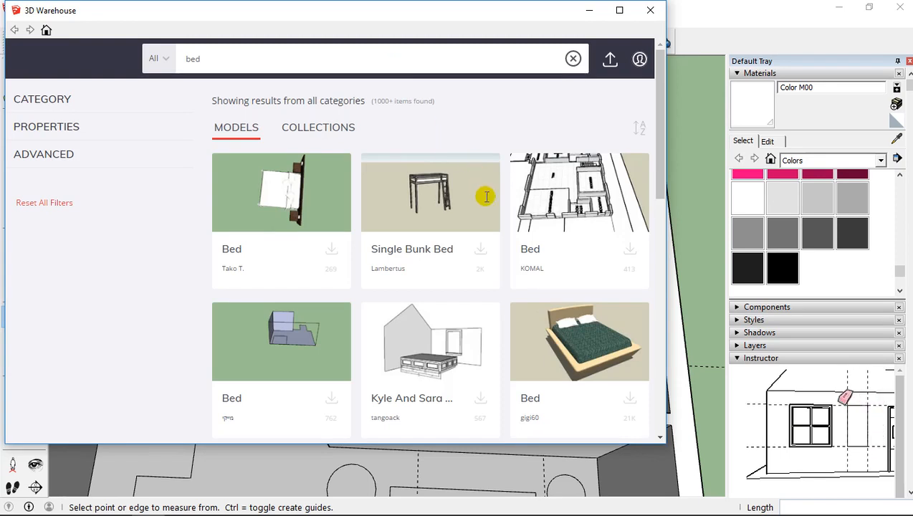
Look through the bed search results for a double bed model that suits the bedroom.
scroll(659, 102, down, 5)
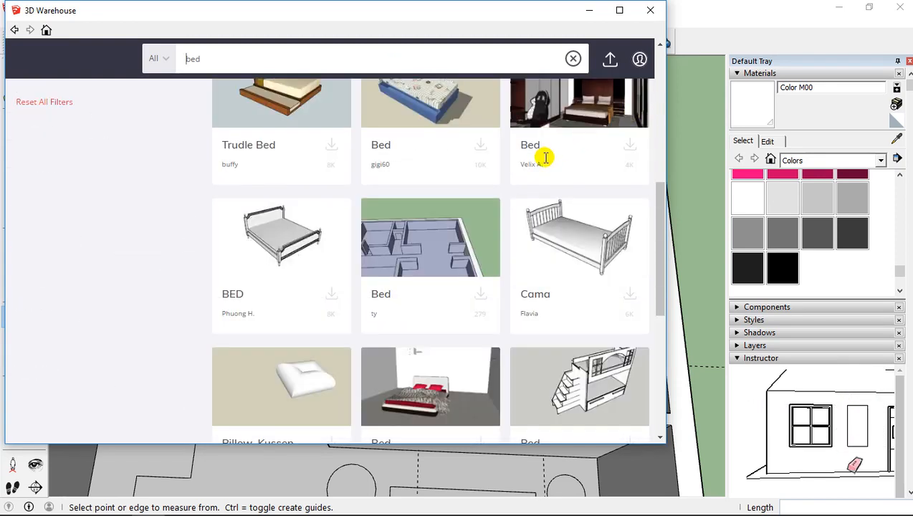
scroll(481, 192, up, 2)
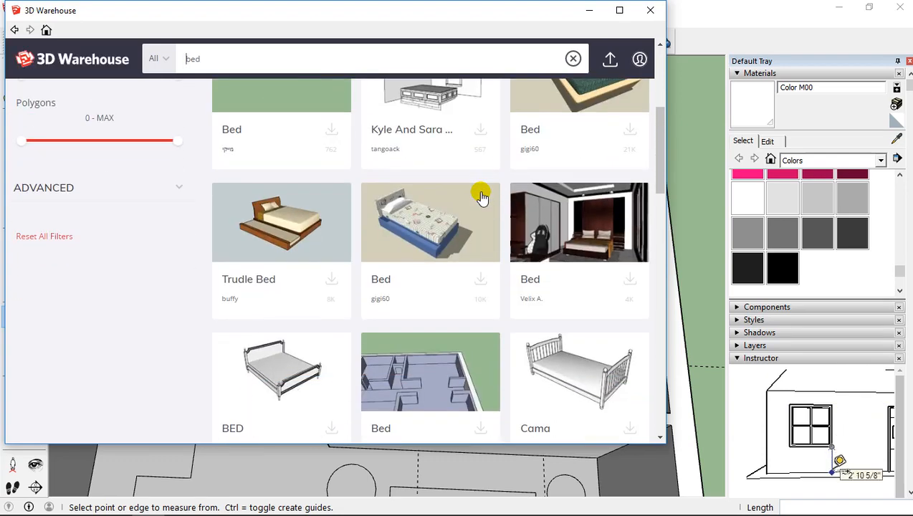
scroll(480, 192, down, 5)
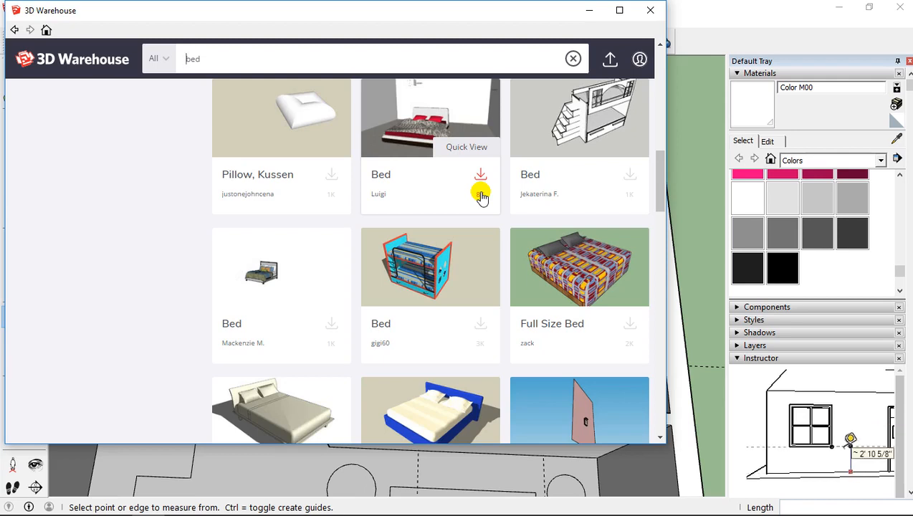
scroll(481, 195, down, 1)
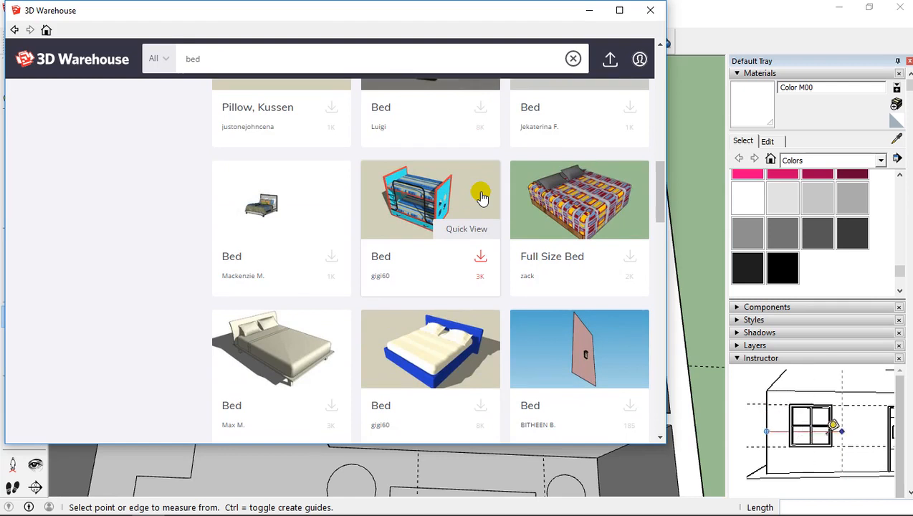
scroll(482, 197, down, 1)
scroll(480, 195, down, 3)
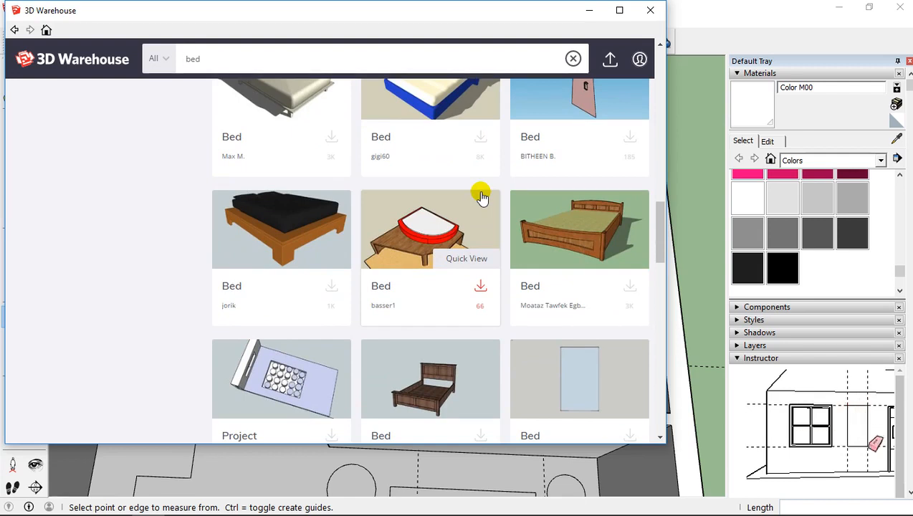
scroll(482, 201, down, 4)
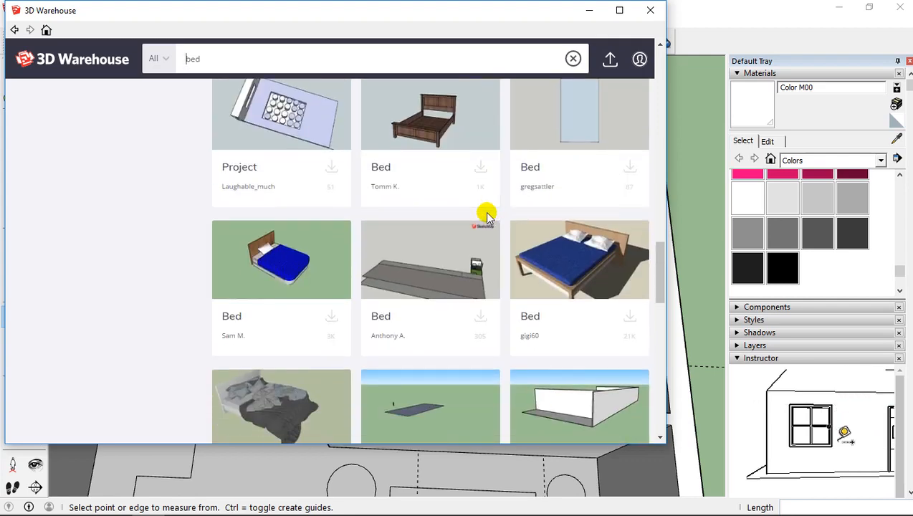
scroll(488, 211, down, 1)
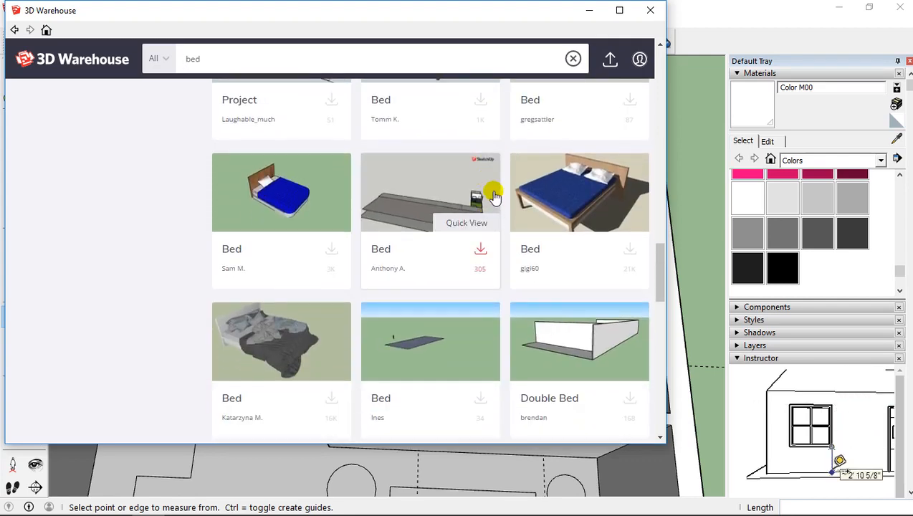
scroll(505, 197, up, 2)
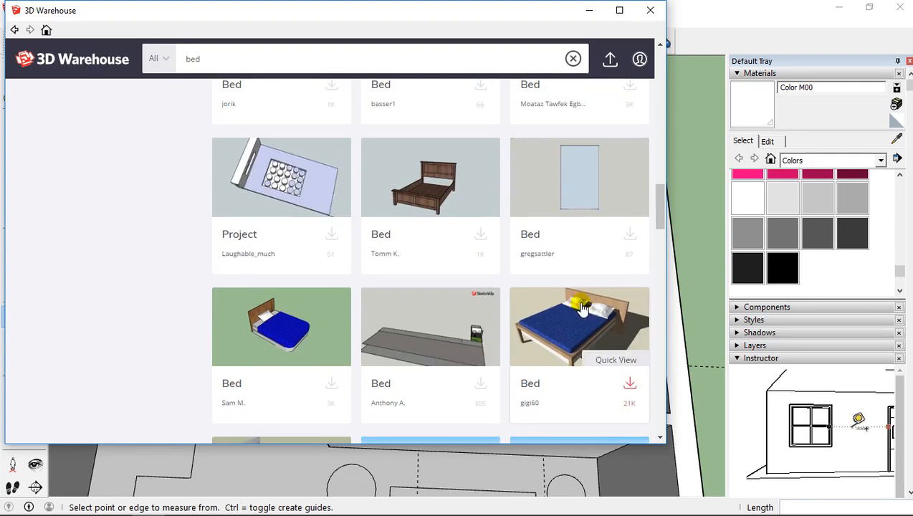
scroll(566, 236, down, 3)
scroll(553, 235, up, 2)
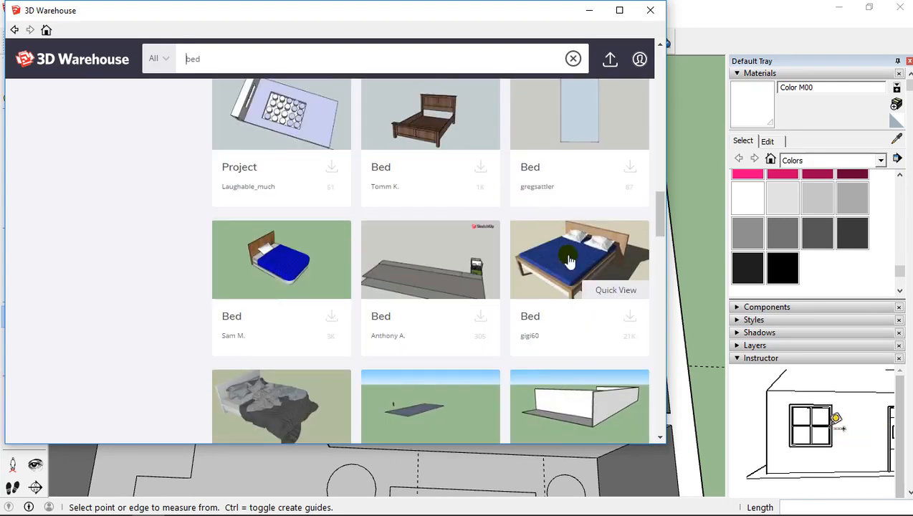
scroll(570, 259, down, 2)
scroll(569, 258, down, 2)
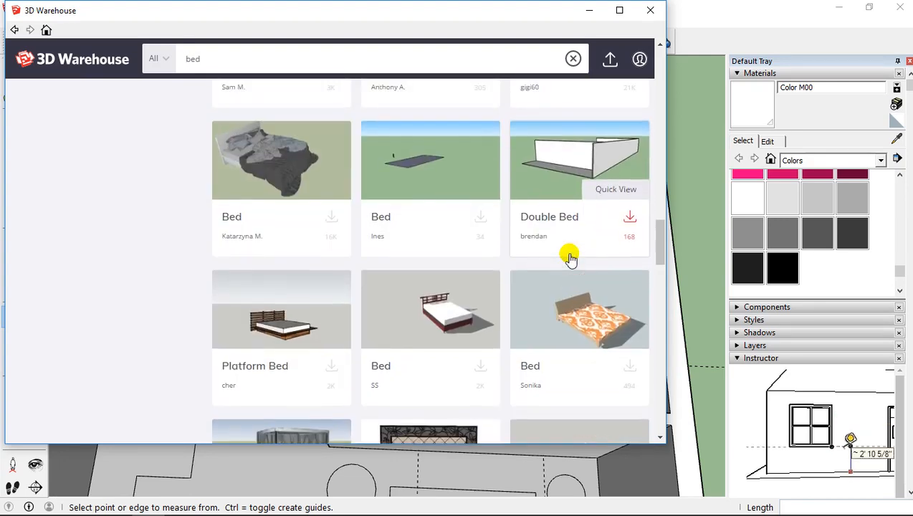
scroll(573, 229, up, 3)
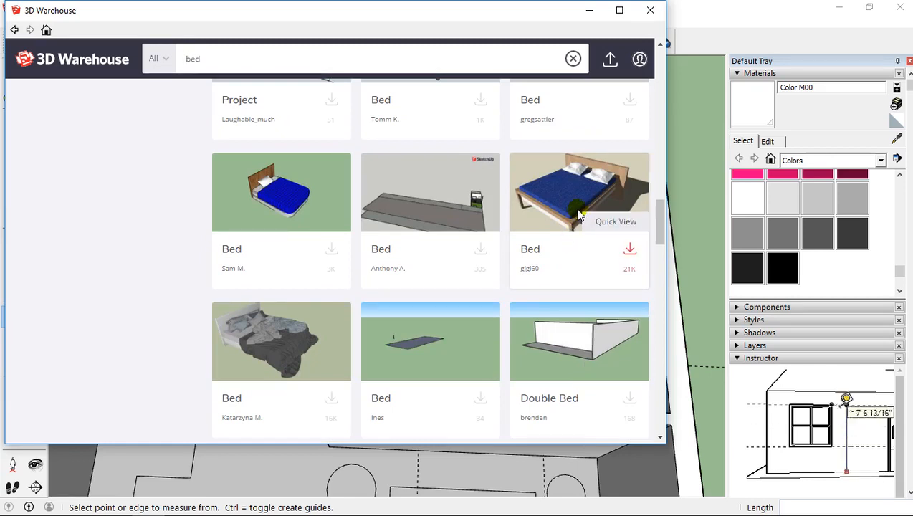
Download the wooden-framed double bed with the blue mattress and load it directly into the model.
click(579, 213)
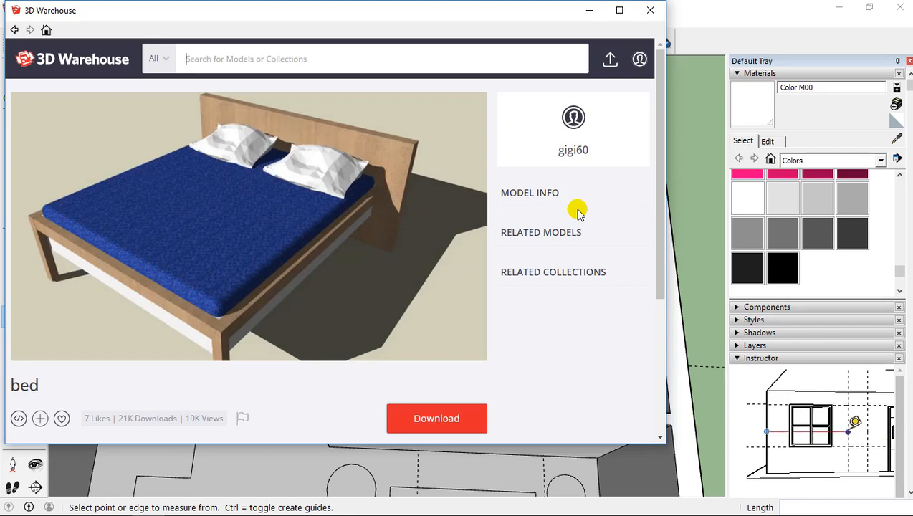
click(577, 208)
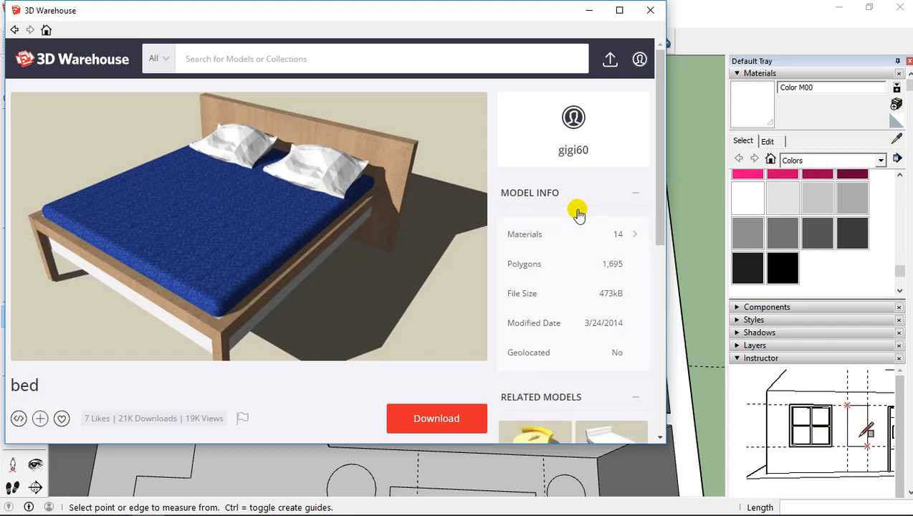
click(459, 414)
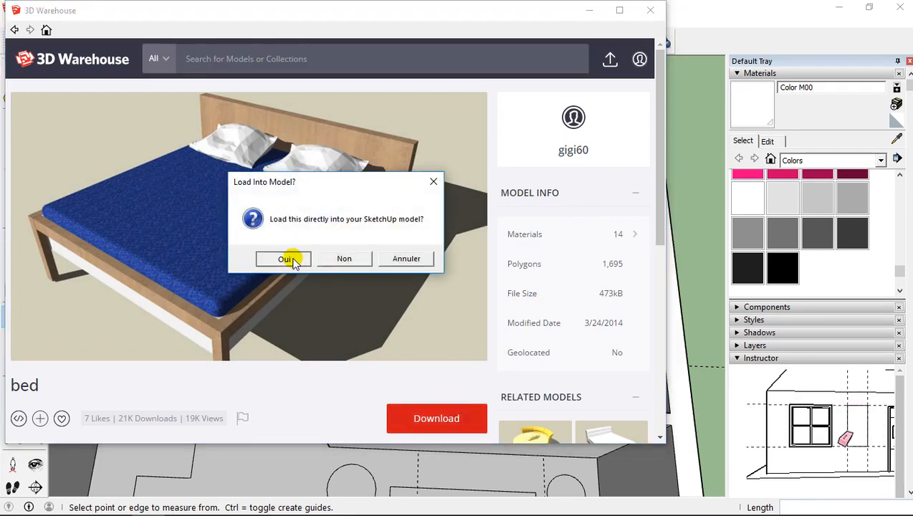
click(285, 258)
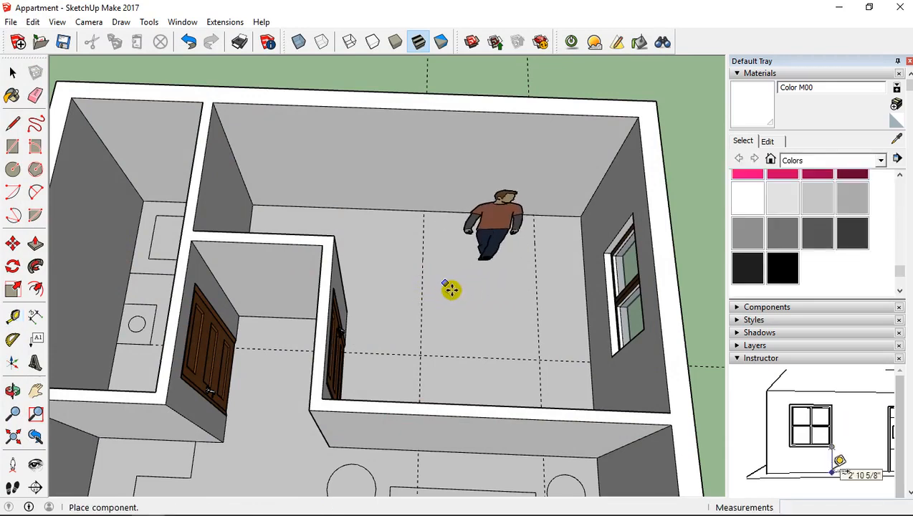
Try placing the downloaded double bed model in the open area outside the apartment, and undo the placement.
middle_drag(611, 285, 494, 196)
scroll(414, 242, down, 10)
scroll(214, 228, up, 5)
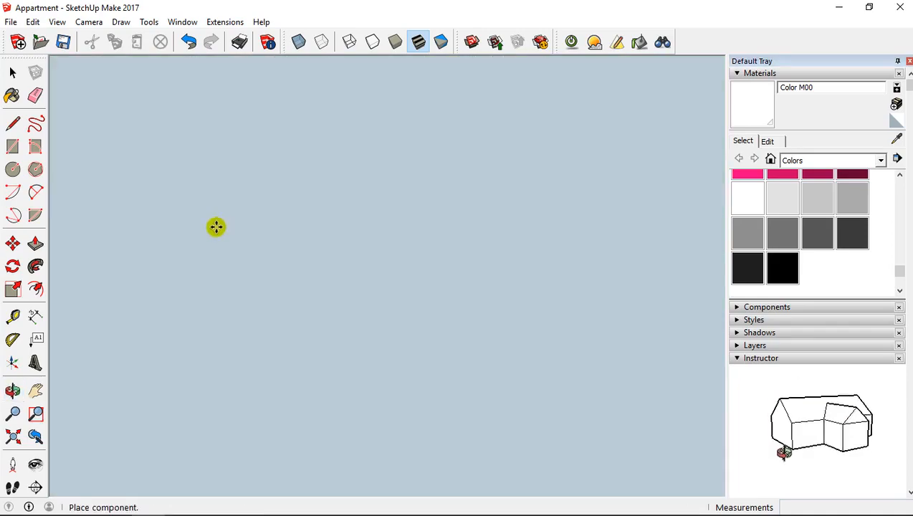
scroll(358, 241, down, 10)
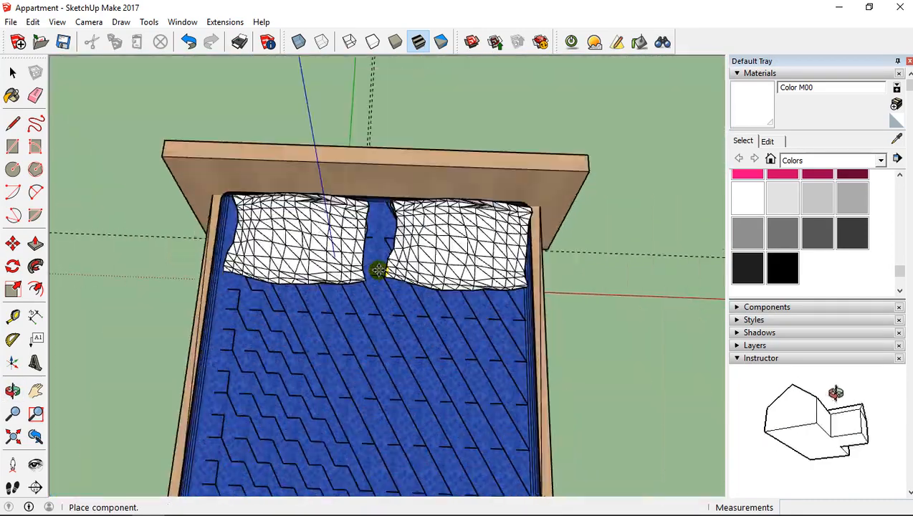
middle_drag(407, 307, 403, 216)
scroll(403, 215, down, 2)
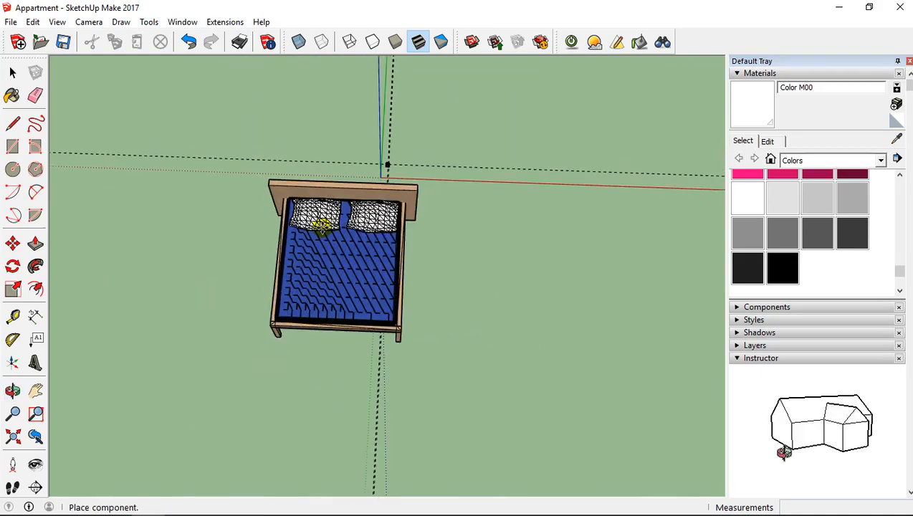
scroll(291, 198, up, 8)
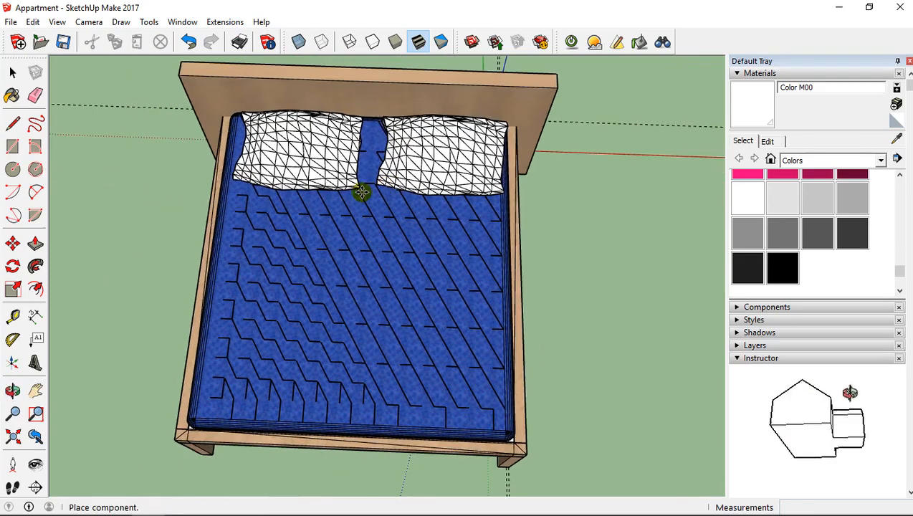
click(346, 195)
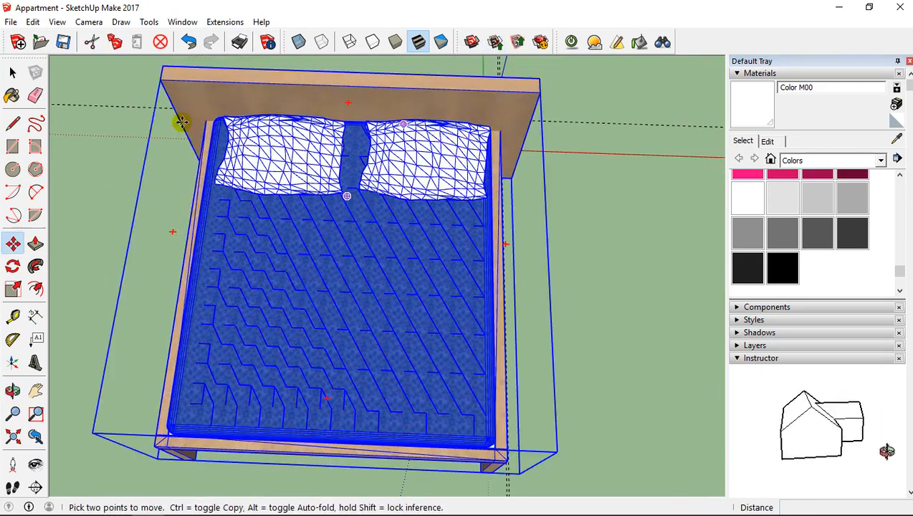
click(187, 55)
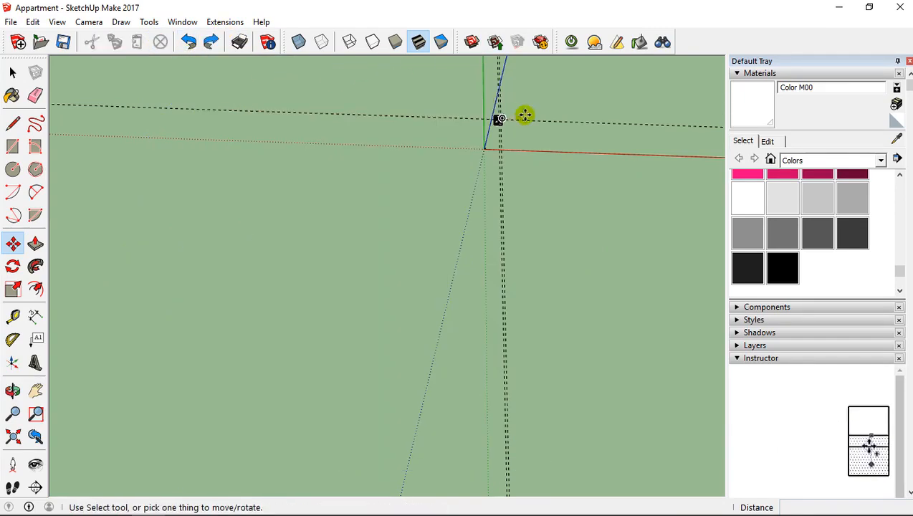
Draw a 1.40 m by 1.90 m rectangle on the bedroom floor between the guide lines, against the long outer wall.
shift+middle_drag(524, 114, 399, 294)
scroll(446, 131, down, 5)
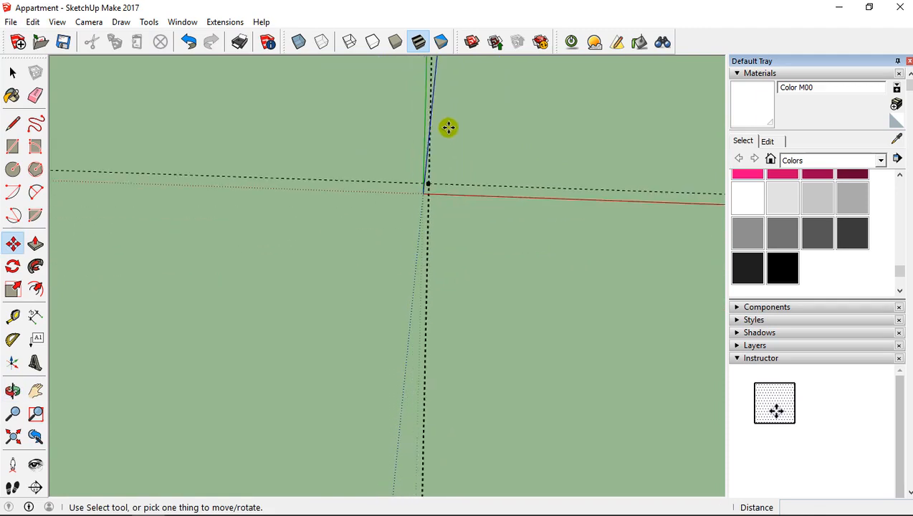
shift+middle_drag(460, 123, 380, 261)
shift+middle_drag(440, 161, 424, 248)
shift+middle_drag(386, 298, 359, 351)
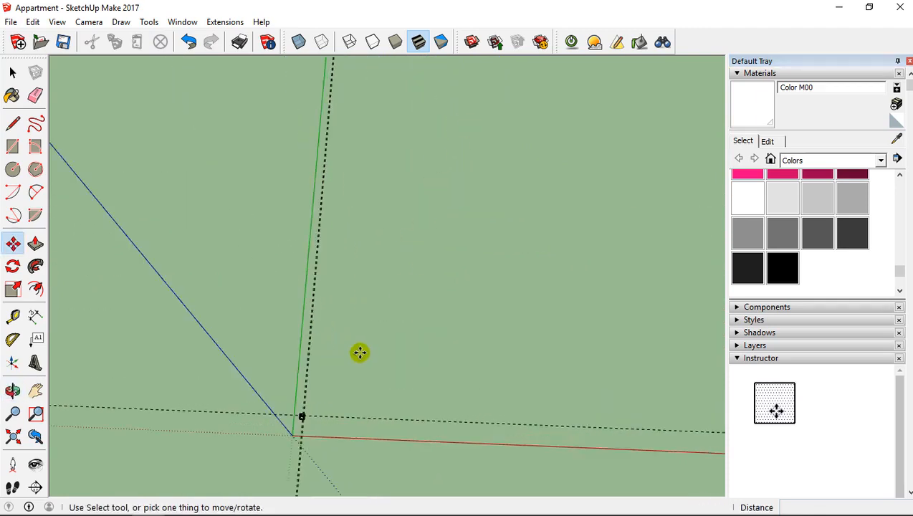
shift+middle_drag(325, 406, 389, 210)
scroll(374, 219, up, 10)
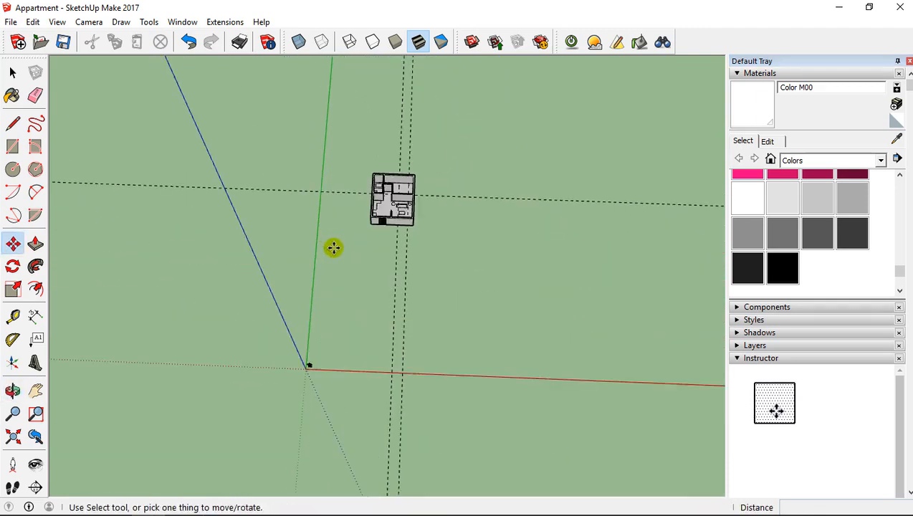
middle_drag(373, 261, 308, 366)
scroll(351, 298, up, 6)
shift+middle_drag(419, 293, 354, 384)
scroll(392, 331, up, 5)
middle_drag(391, 331, 387, 356)
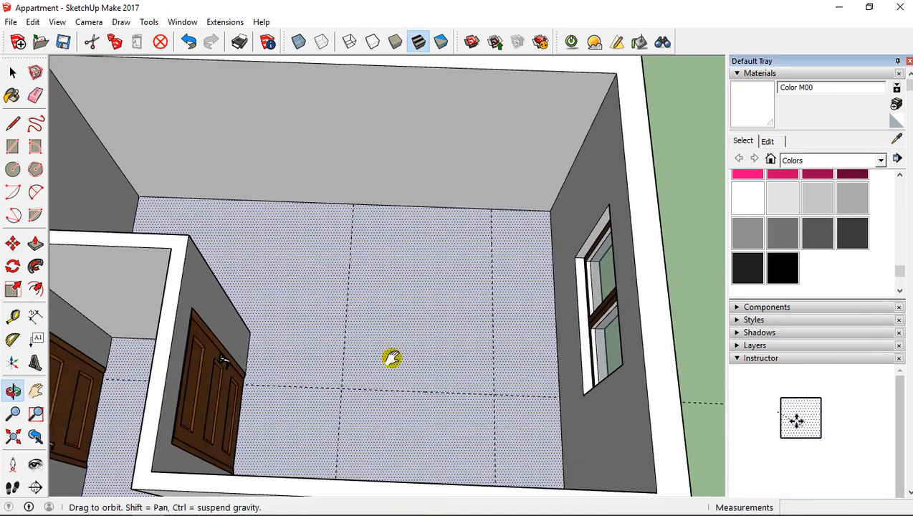
mouse_move(379, 251)
middle_down()
mouse_move(431, 289)
mouse_move(409, 225)
mouse_move(391, 261)
mouse_move(373, 251)
middle_up()
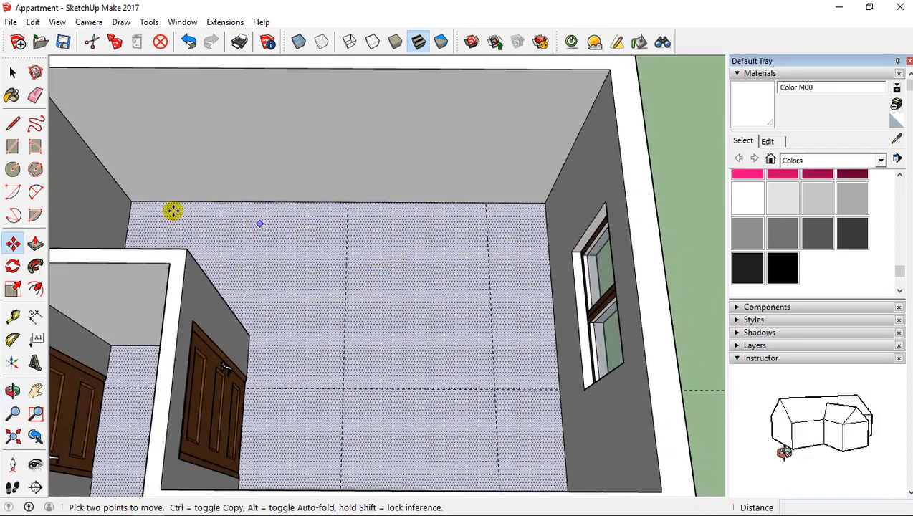
key(ctrl+t)
click(13, 147)
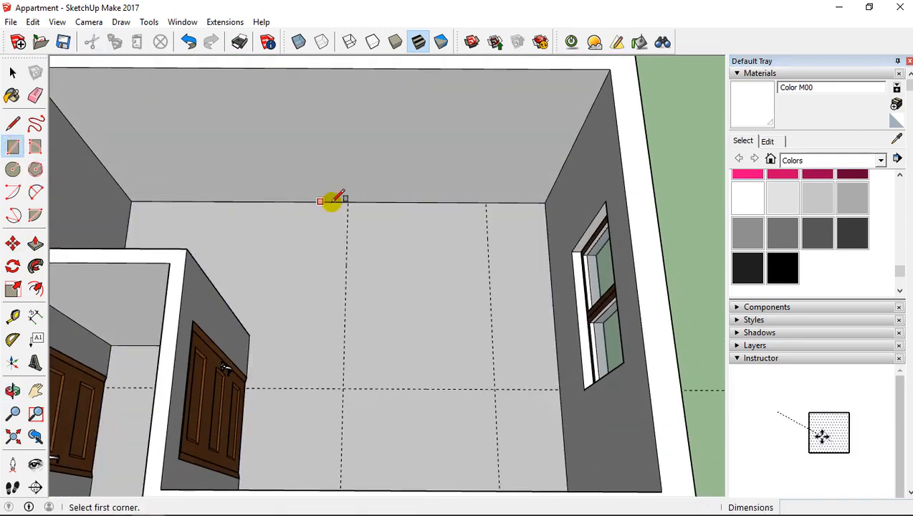
click(347, 202)
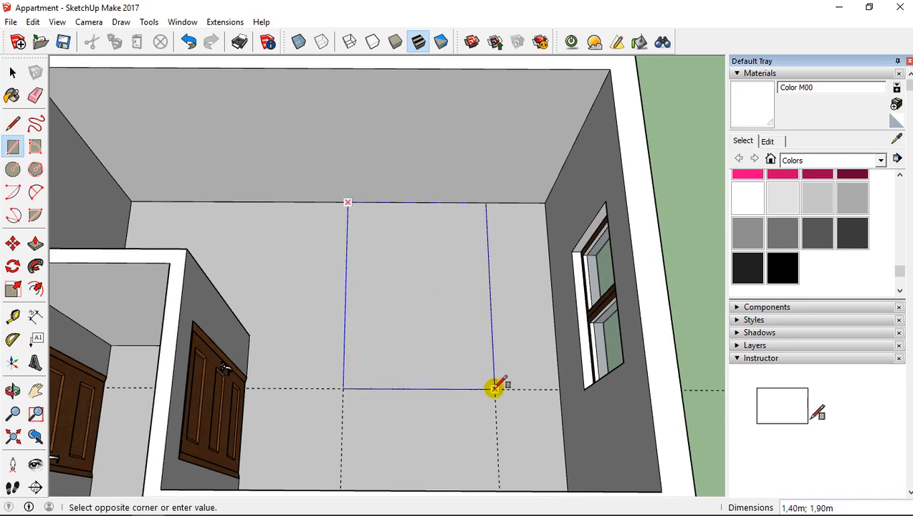
click(494, 389)
Push/Pull the bed rectangle upward to a height of 30 cm.
click(35, 244)
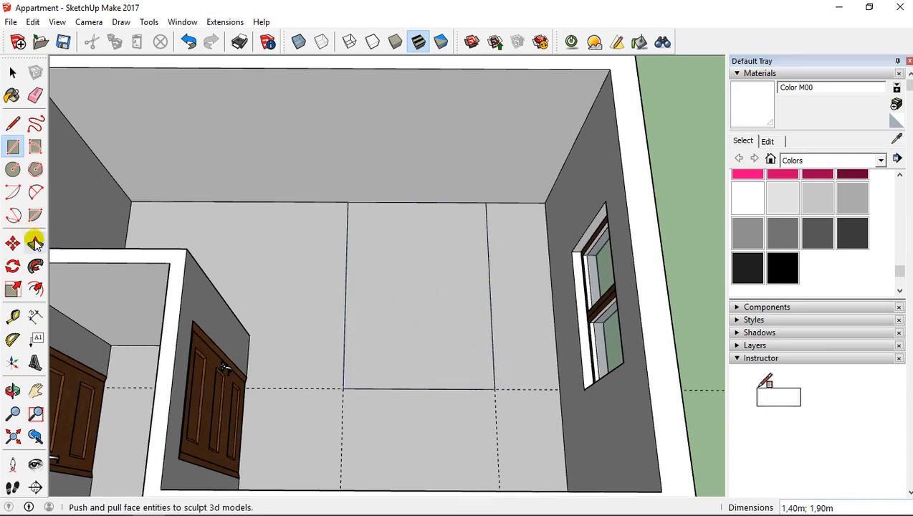
click(424, 313)
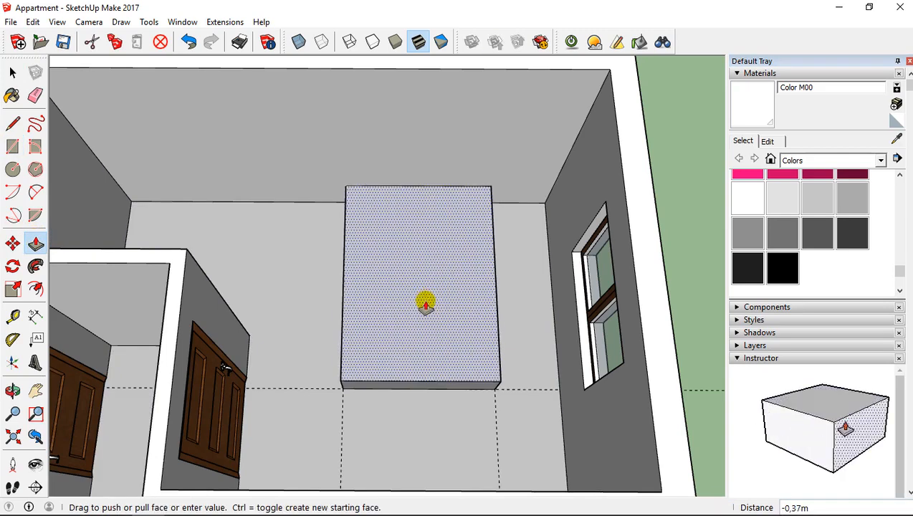
click(422, 303)
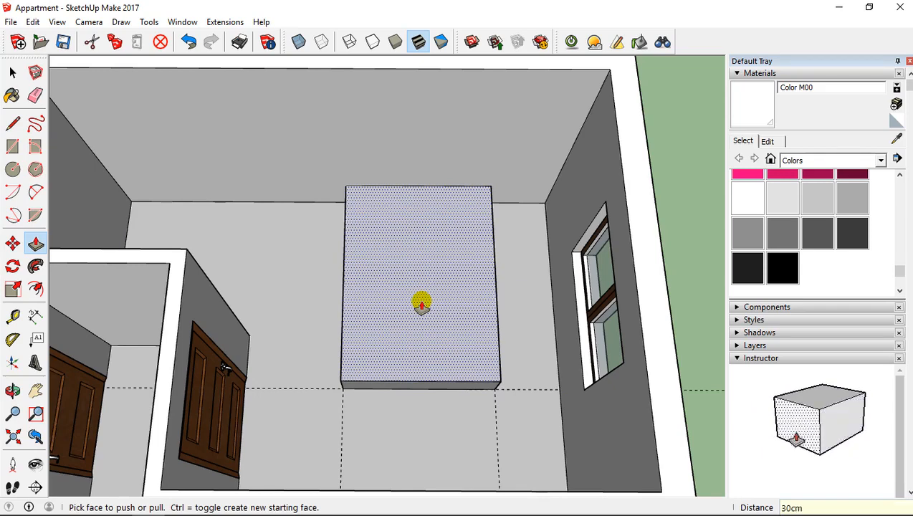
click(422, 303)
key(Return)
scroll(412, 313, up, 3)
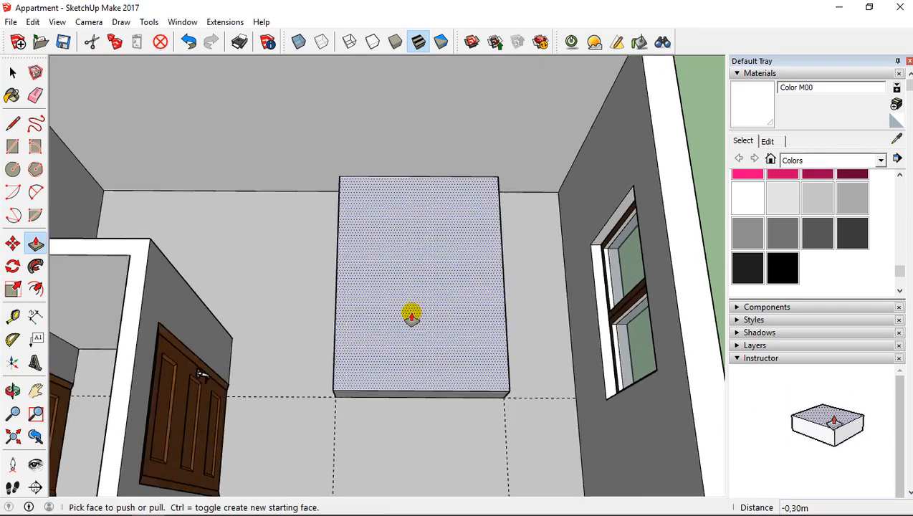
Offset the outline of the bed block's upper face 5 cm inward.
middle_drag(412, 314, 75, 248)
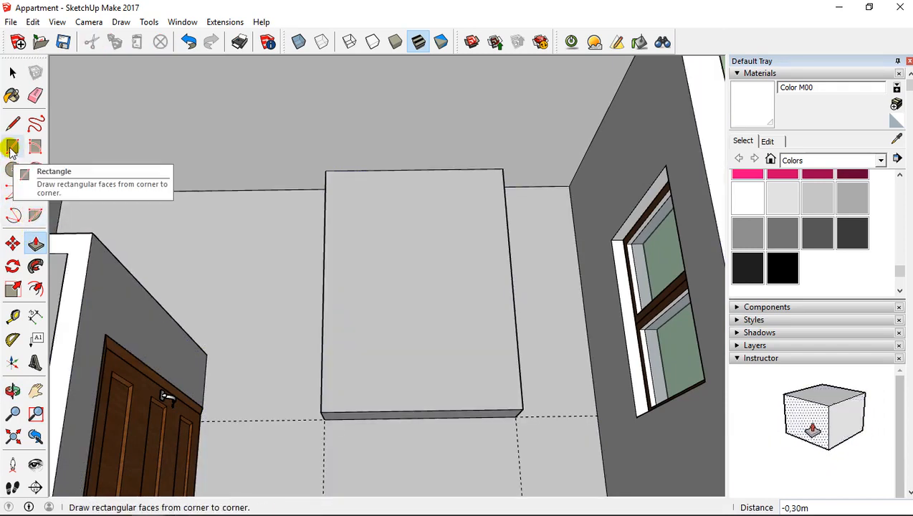
click(33, 289)
click(361, 288)
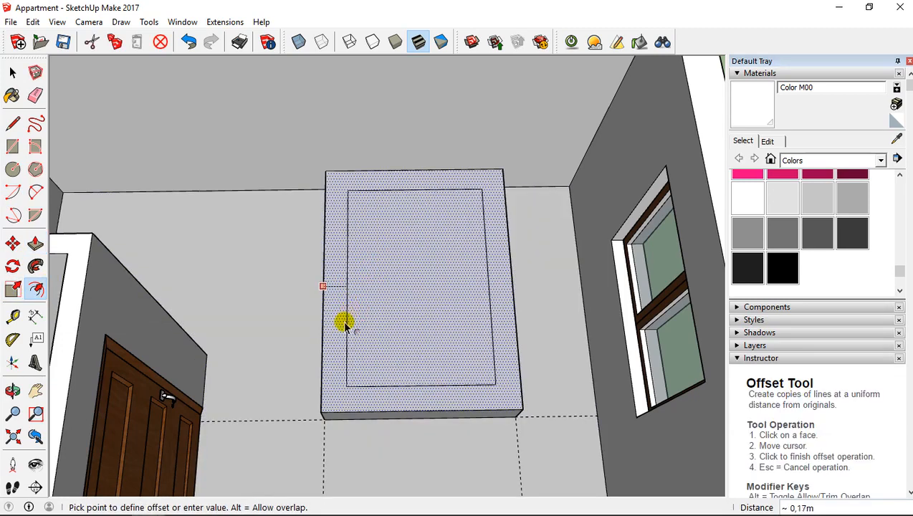
click(336, 344)
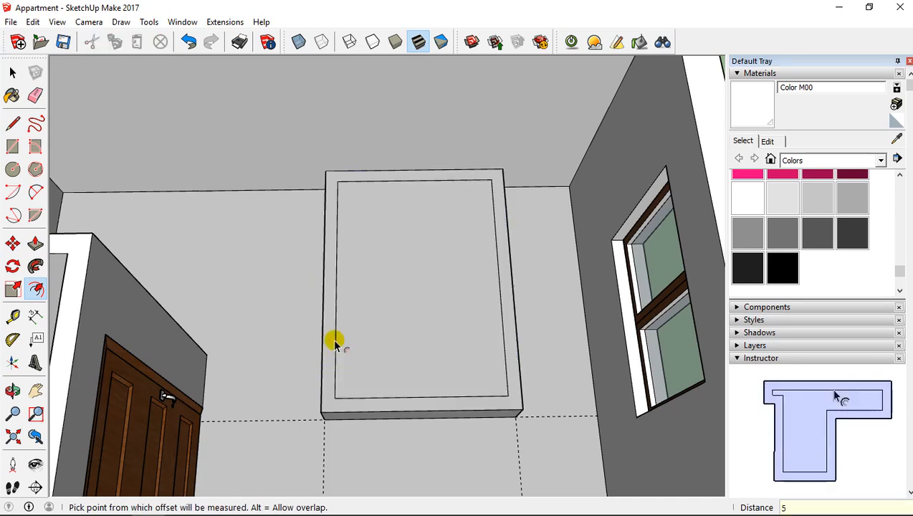
text(5cm)
key(Return)
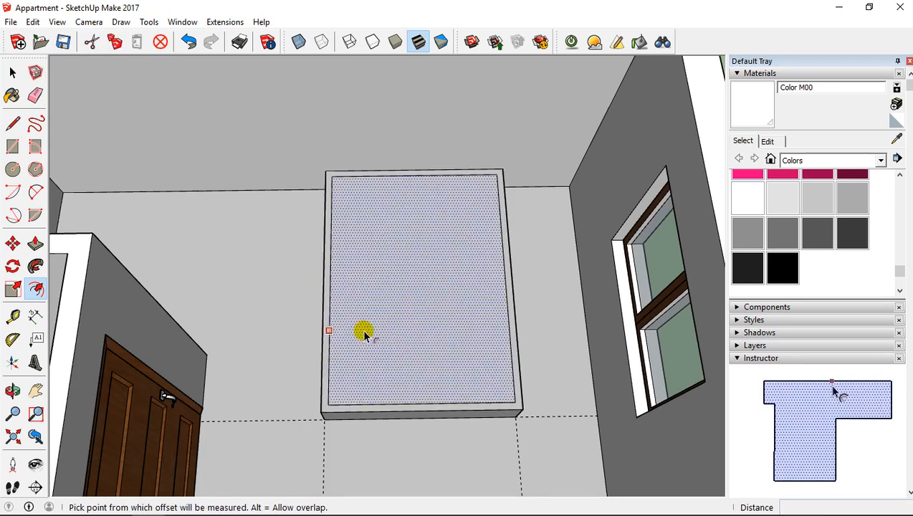
Add guide lines 5 cm inside the inner outline's long edge on the door side and its foot edge.
scroll(362, 331, up, 3)
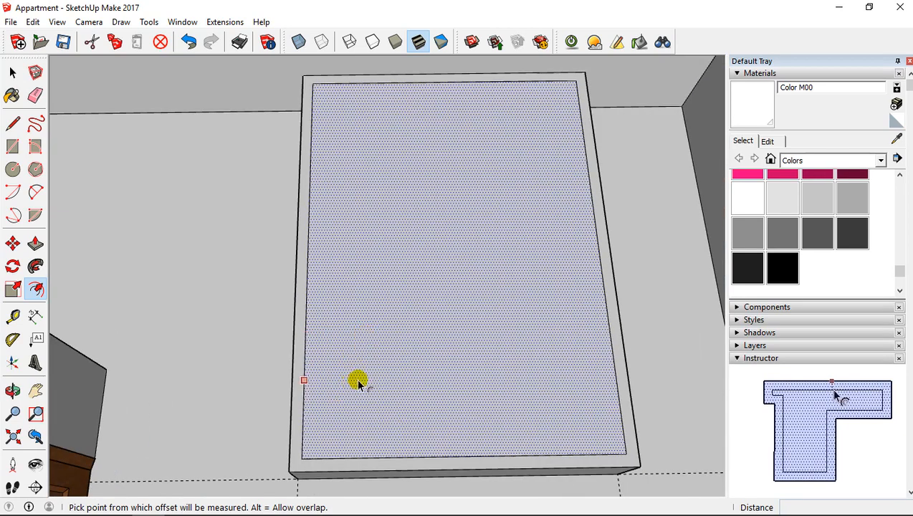
middle_drag(358, 384, 381, 332)
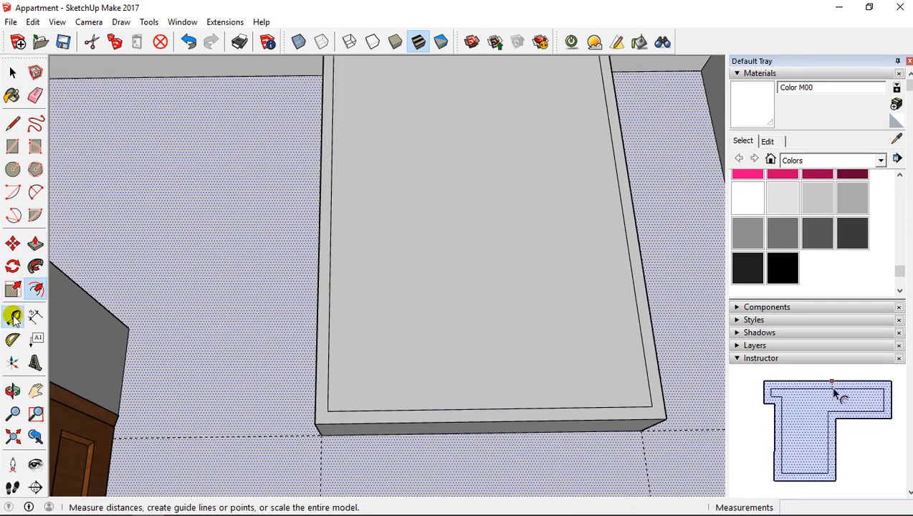
click(13, 317)
scroll(332, 351, up, 3)
click(328, 381)
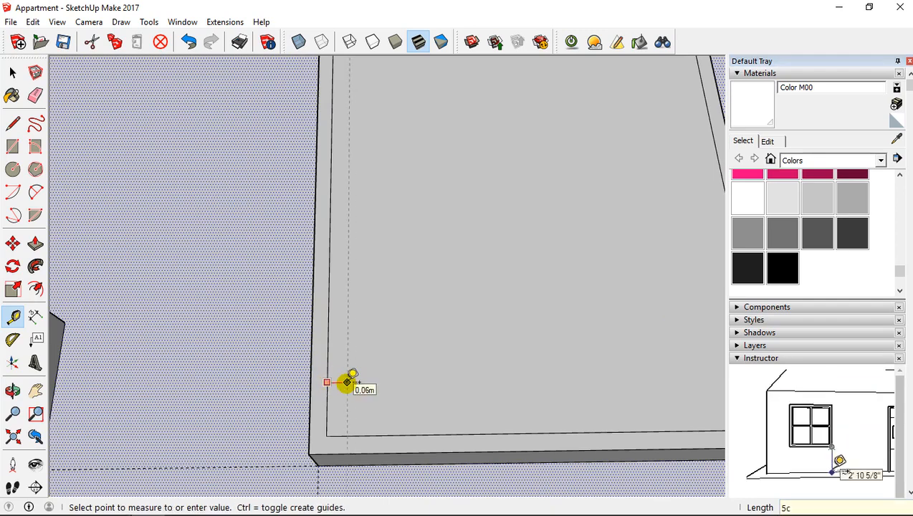
click(349, 381)
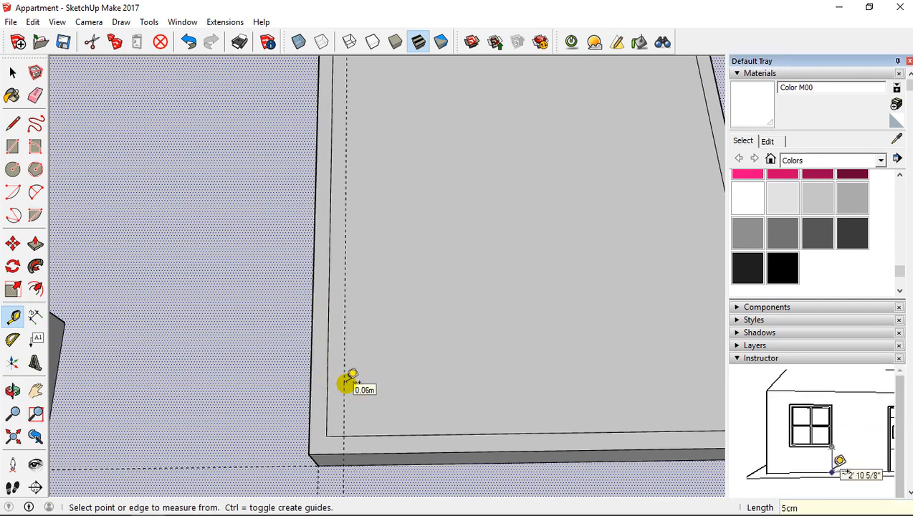
click(420, 434)
key(Return)
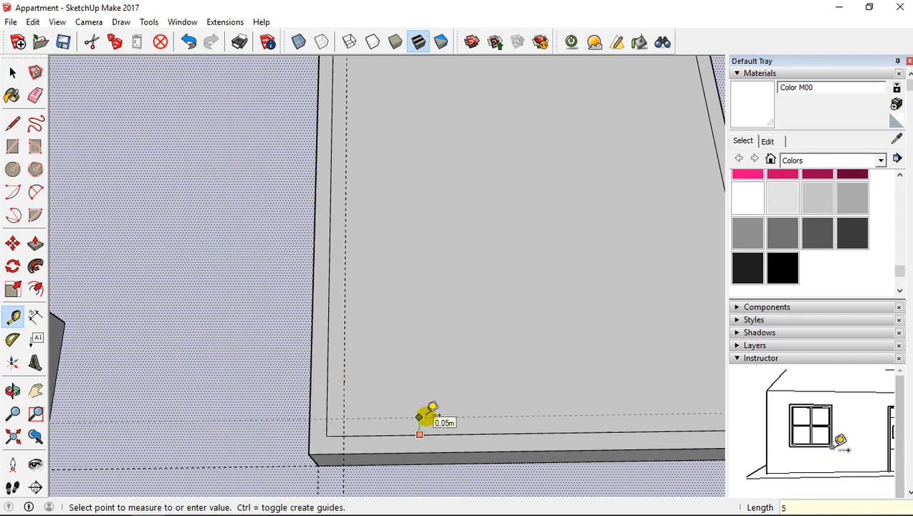
text(5cm)
key(Return)
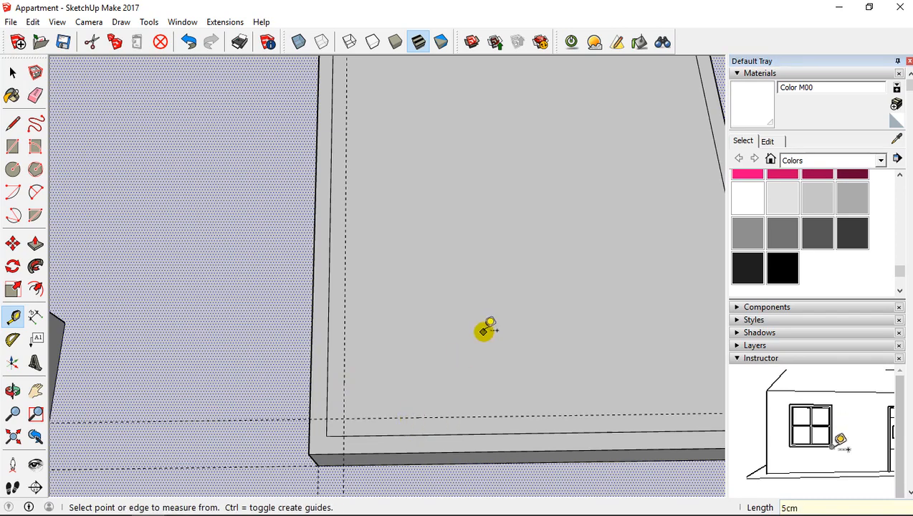
Add guide lines 5 cm inside the inner outline's head edge and its long edge on the window side.
shift+middle_drag(484, 332, 300, 448)
shift+middle_drag(490, 214, 447, 428)
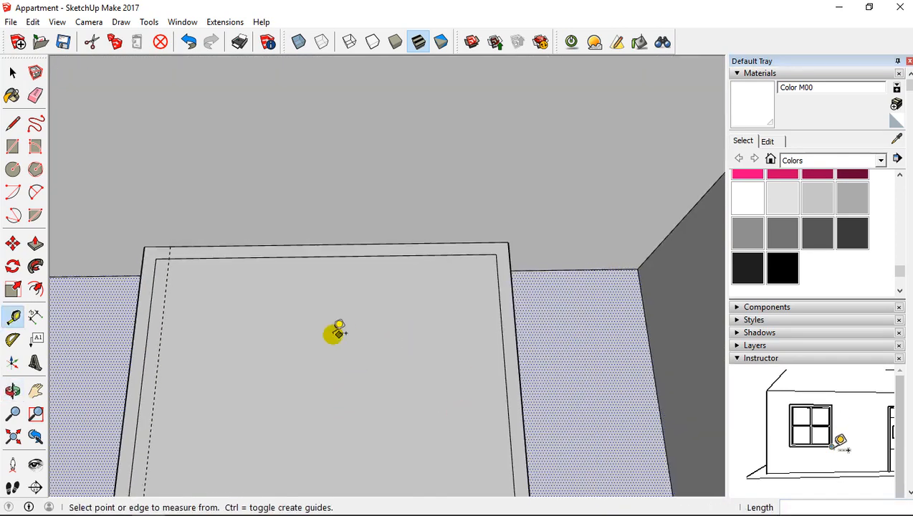
click(211, 257)
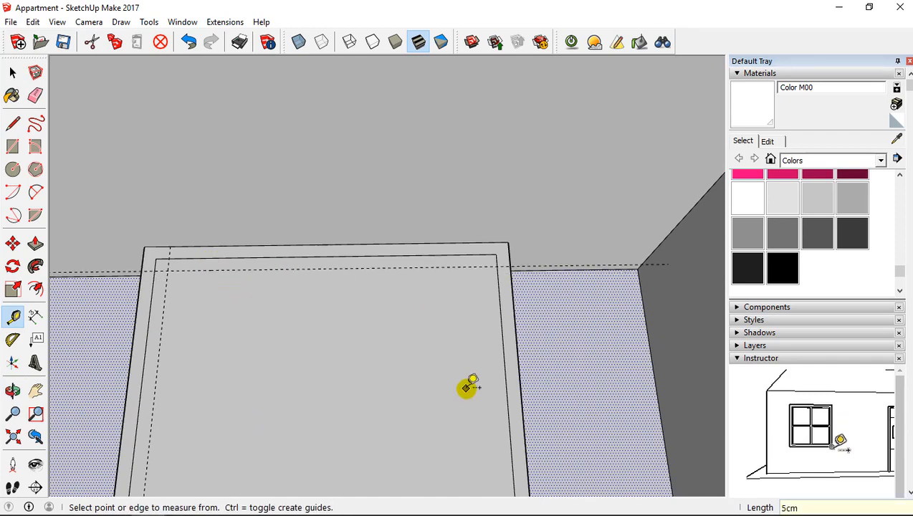
shift+middle_drag(467, 387, 441, 56)
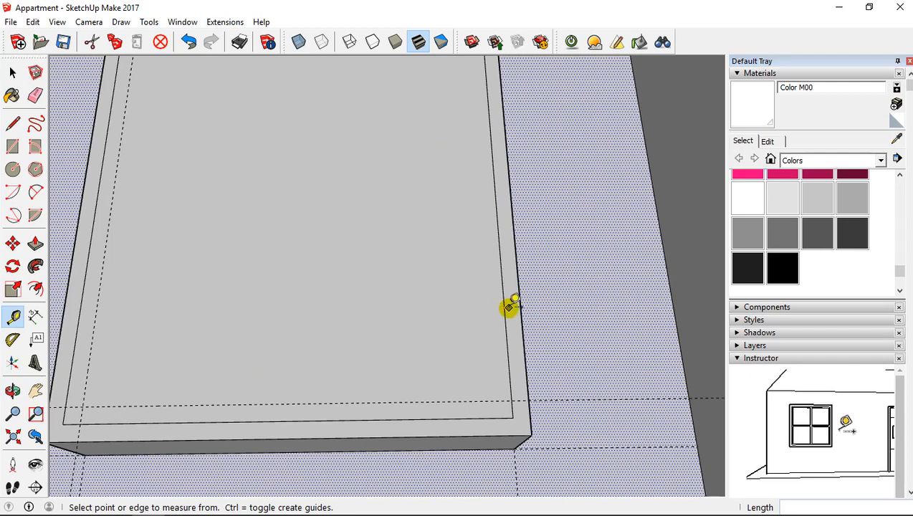
click(510, 305)
click(12, 73)
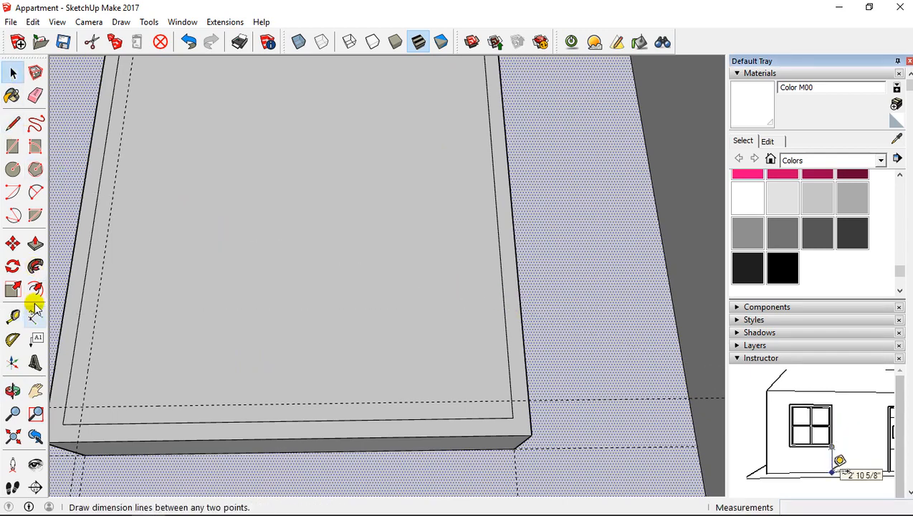
click(14, 316)
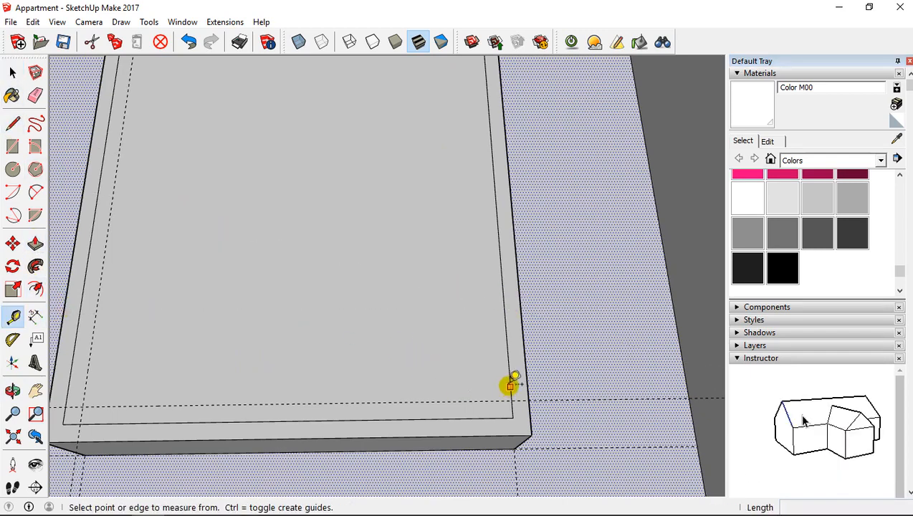
click(508, 383)
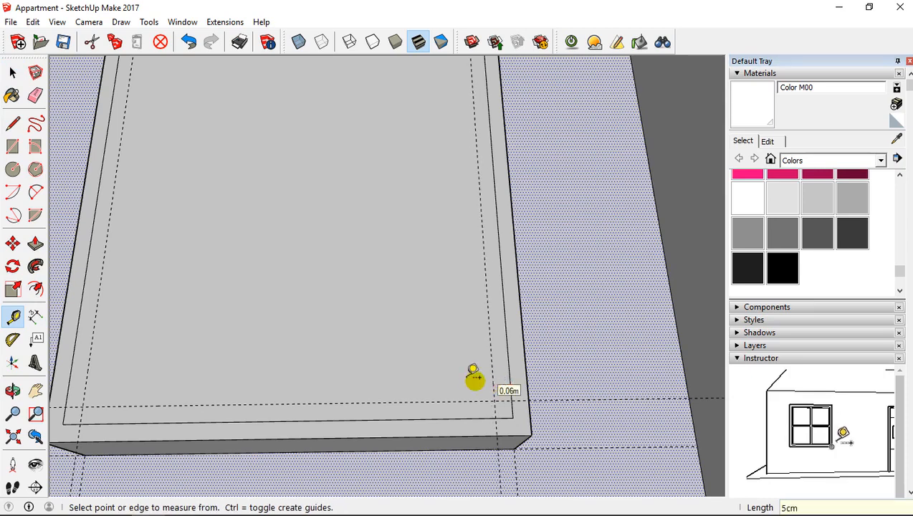
Round the inner outline's foot corner on the window side with a 5 cm radius arc between the guide intersections.
click(35, 190)
scroll(501, 414, up, 2)
scroll(500, 413, up, 1)
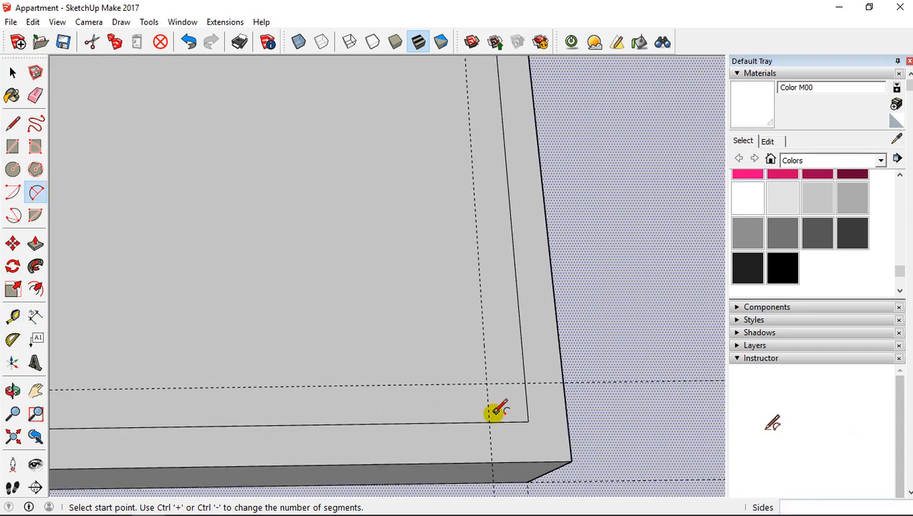
click(489, 421)
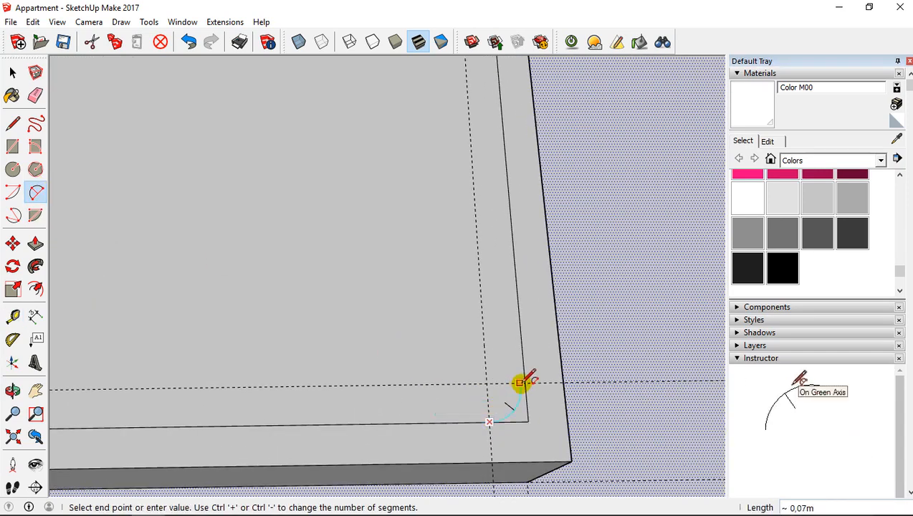
click(525, 382)
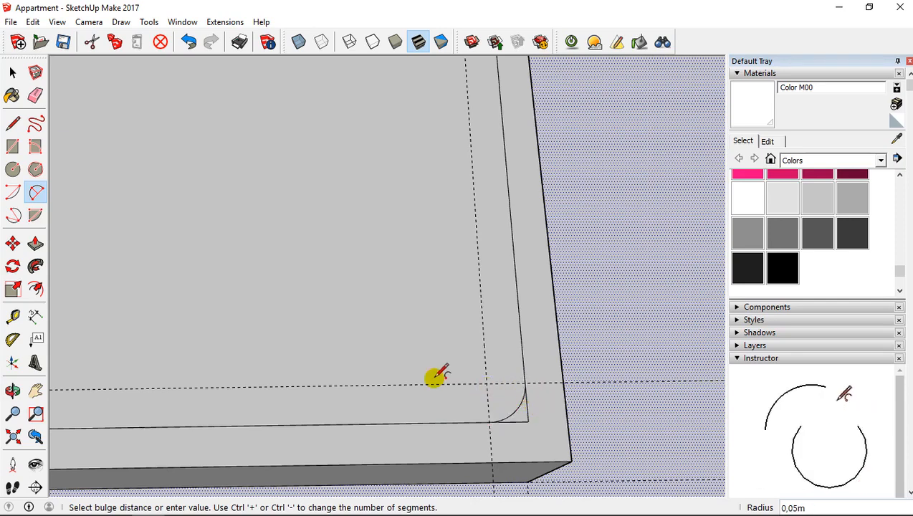
Round the inner outline's foot corner on the door side with a 5 cm radius arc tangent to both edges.
middle_drag(434, 378, 503, 339)
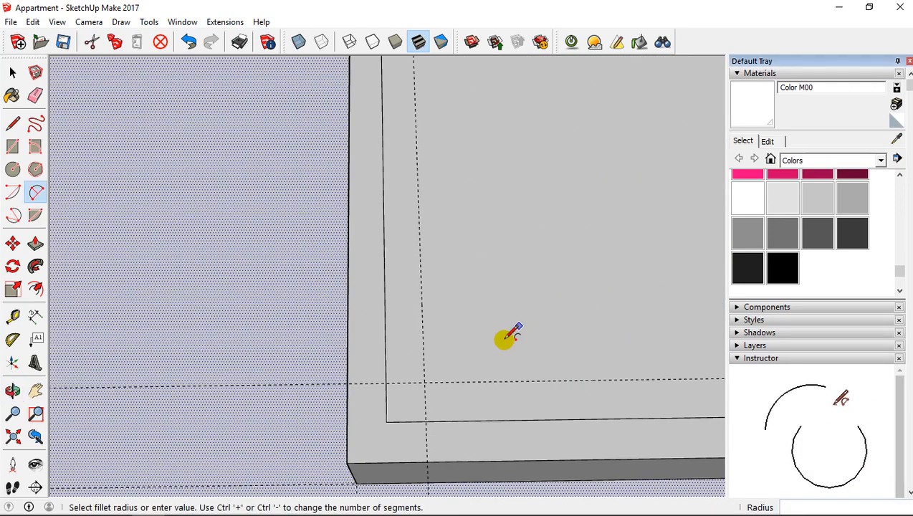
click(387, 383)
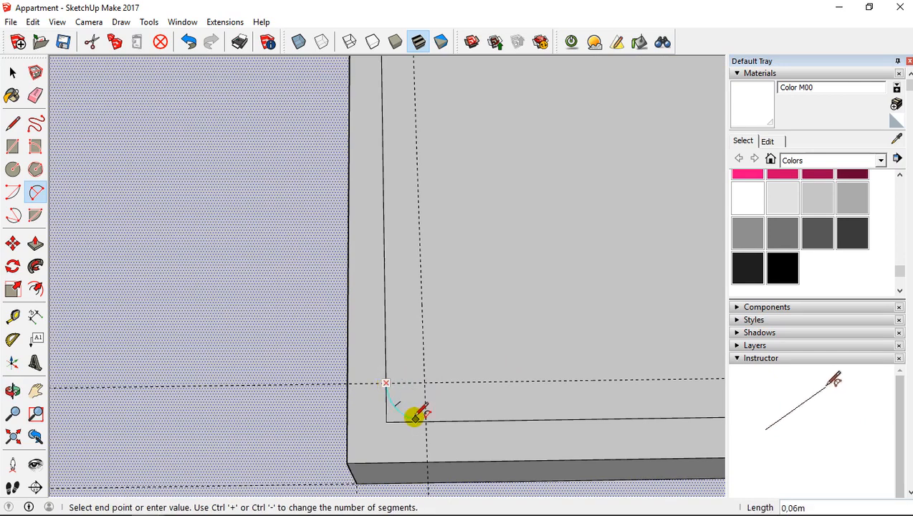
click(424, 421)
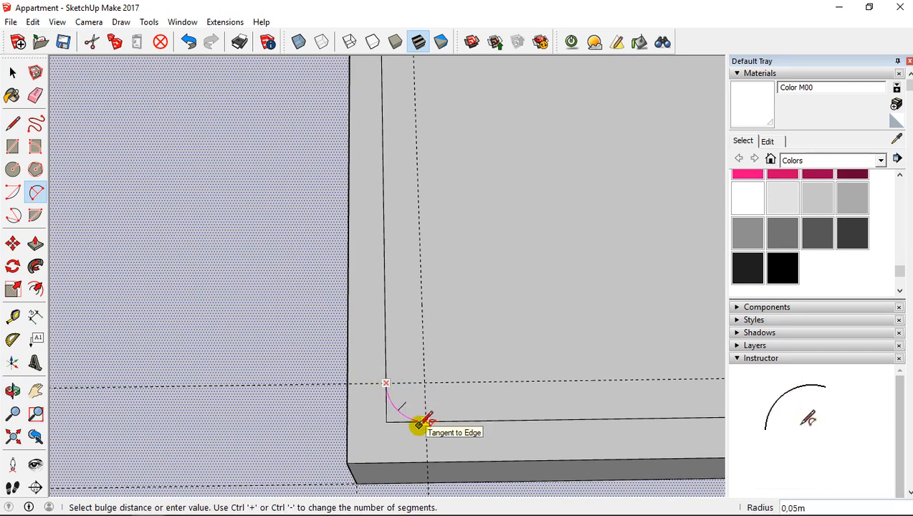
click(423, 420)
Try to draw an arc across the inner outline's head corner on the door side, from the head edge to the long edge.
middle_drag(464, 303, 387, 248)
scroll(387, 248, up, 3)
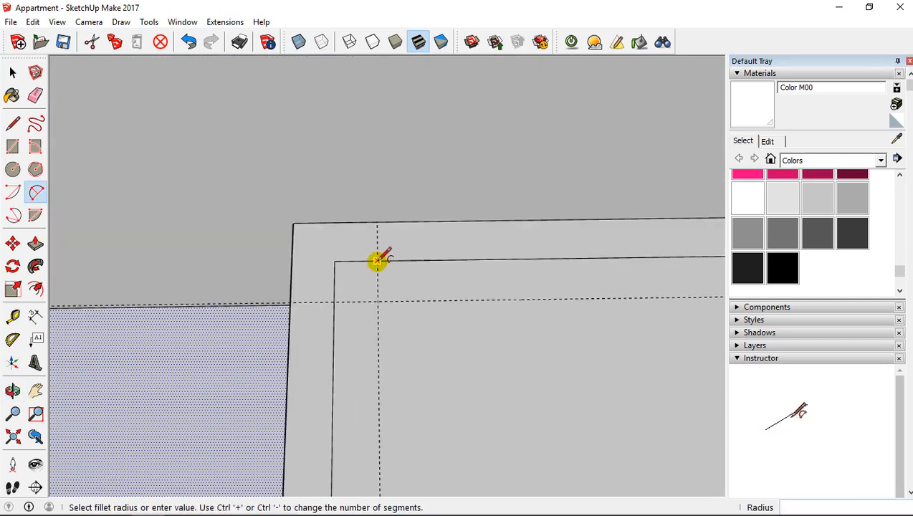
click(378, 260)
click(330, 301)
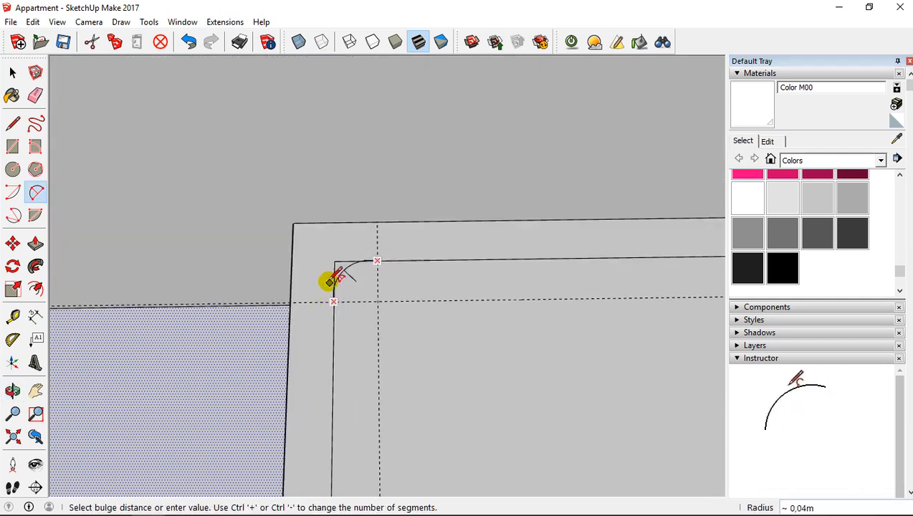
click(332, 274)
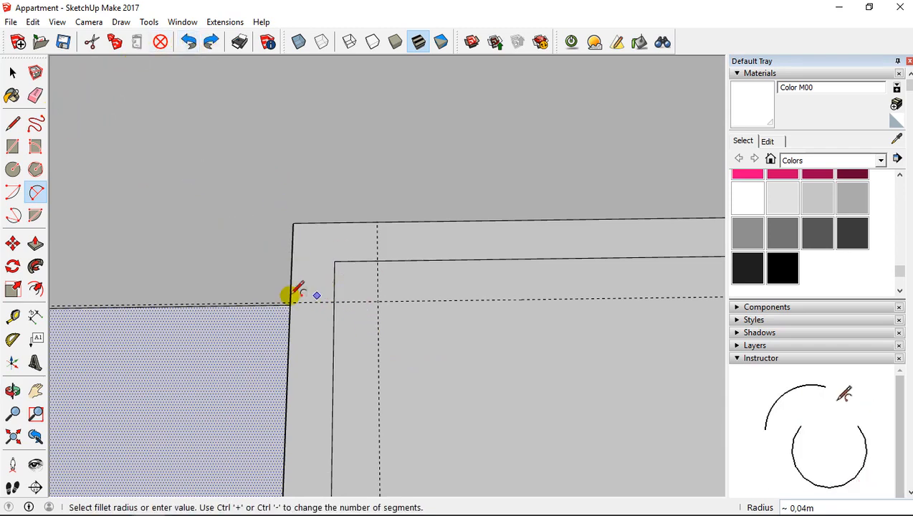
Round the inner outline's head corner on the door side with a 5 cm radius arc from the long edge to the head edge.
click(333, 300)
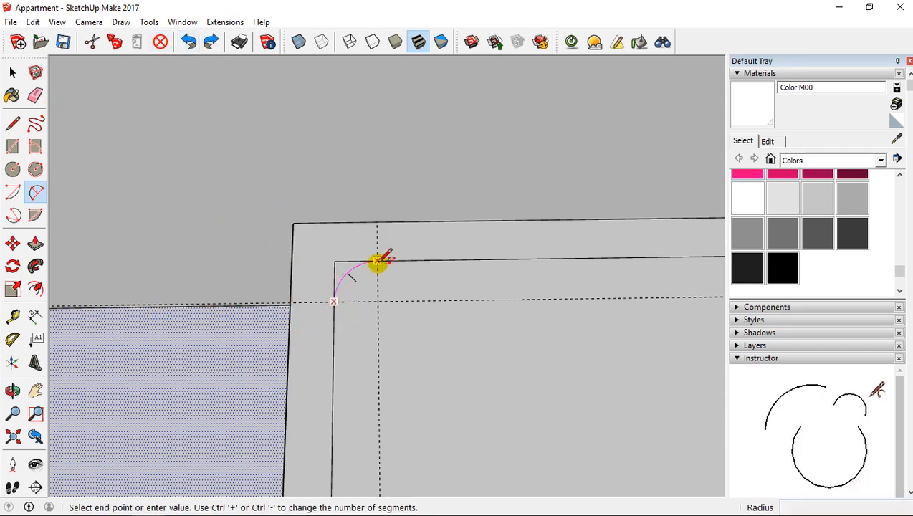
click(378, 260)
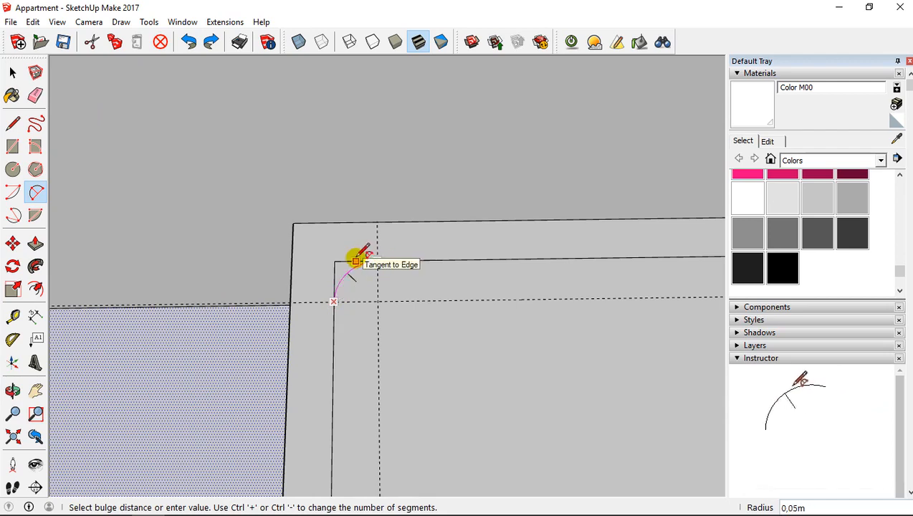
shift+middle_drag(460, 306, 285, 302)
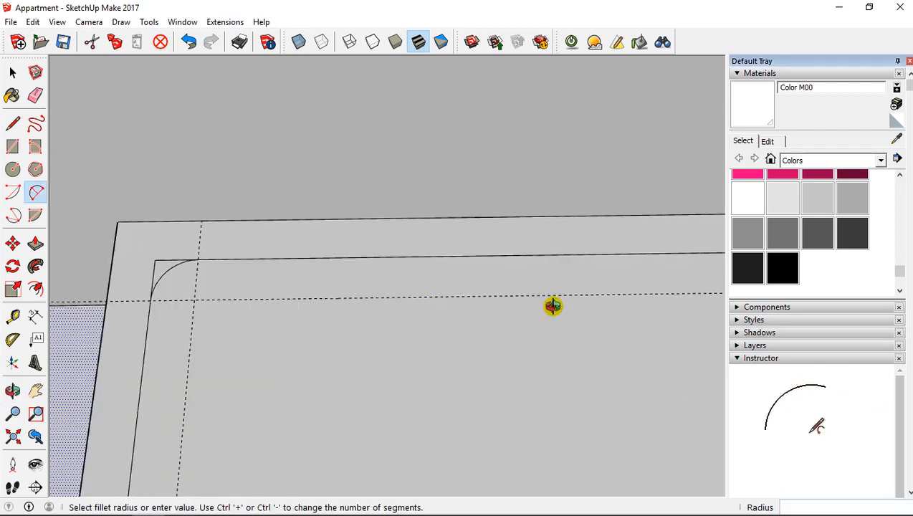
Round the inner outline's head corner on the window side with an arc between the two guide intersections.
shift+middle_drag(552, 306, 344, 285)
shift+middle_drag(620, 318, 409, 287)
shift+middle_drag(571, 279, 428, 269)
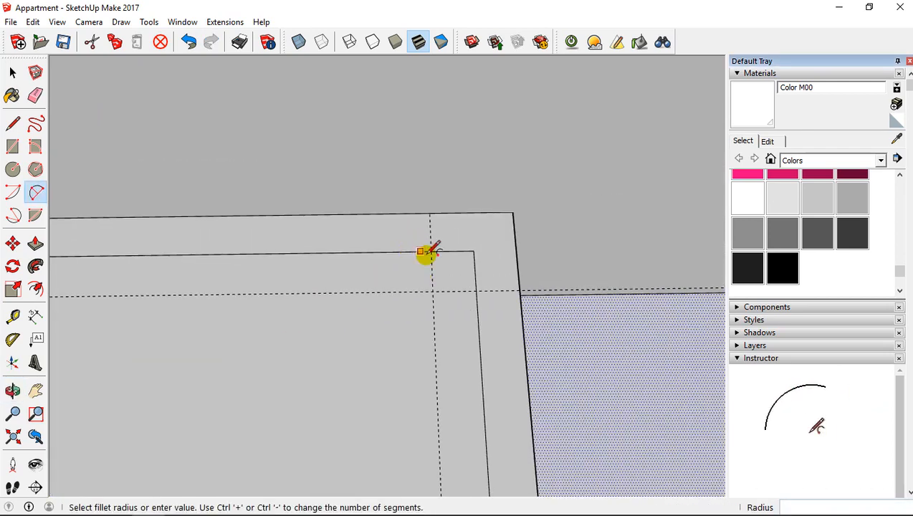
click(430, 251)
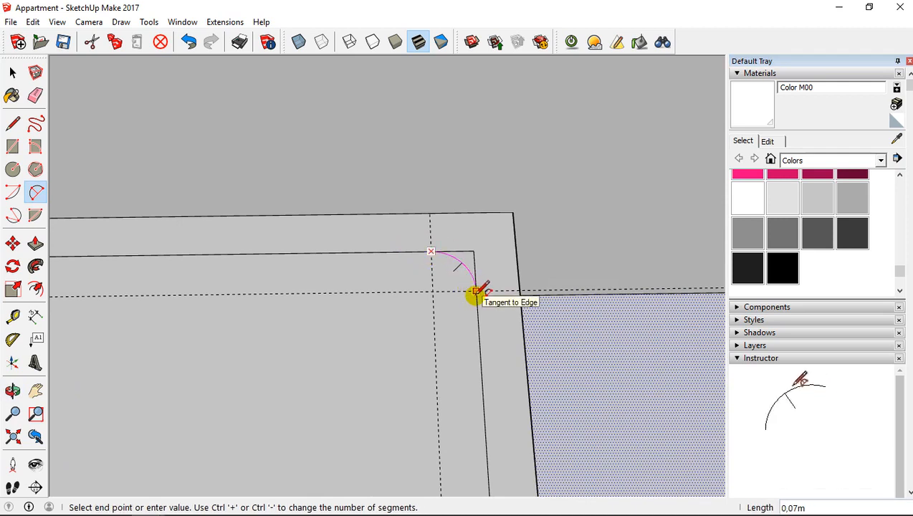
click(475, 291)
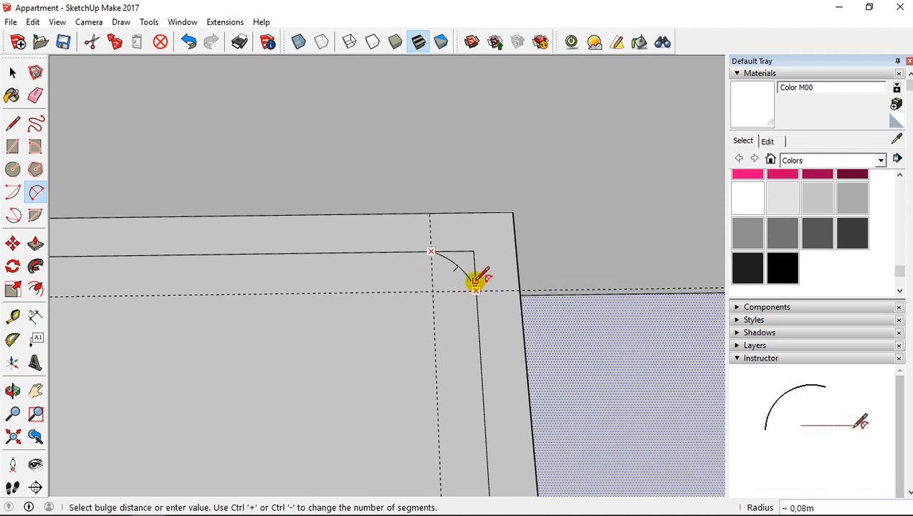
click(476, 274)
scroll(406, 307, down, 2)
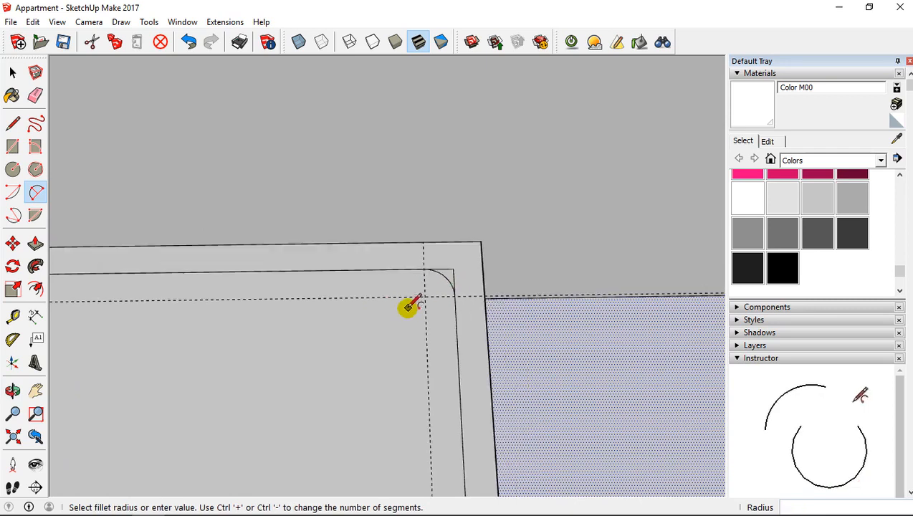
Erase the leftover square corner edges outside the arcs at the head end of the inner outline.
shift+middle_drag(323, 303, 565, 306)
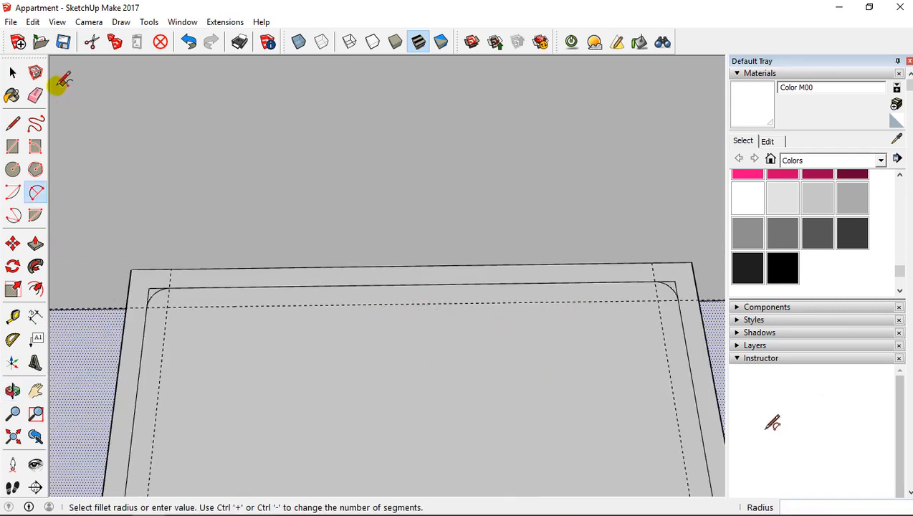
click(35, 96)
scroll(193, 291, up, 2)
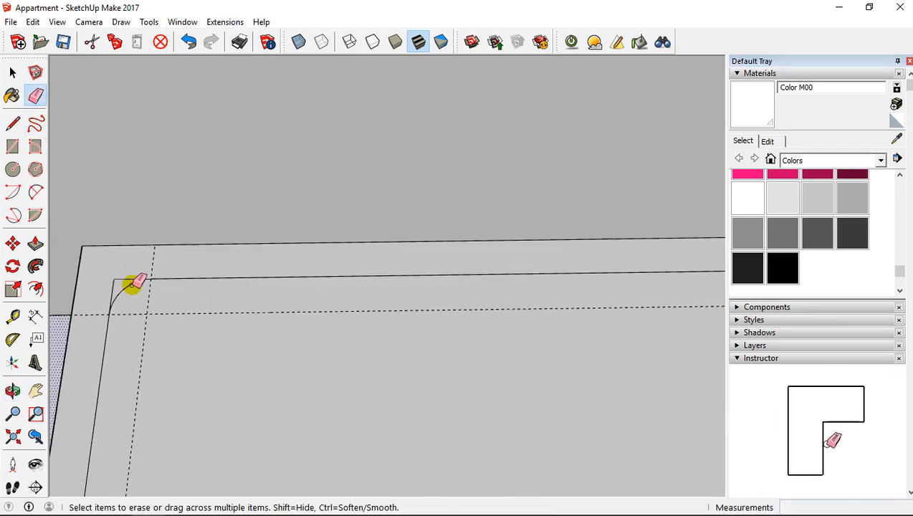
middle_drag(380, 297, 511, 262)
drag(525, 226, 560, 256)
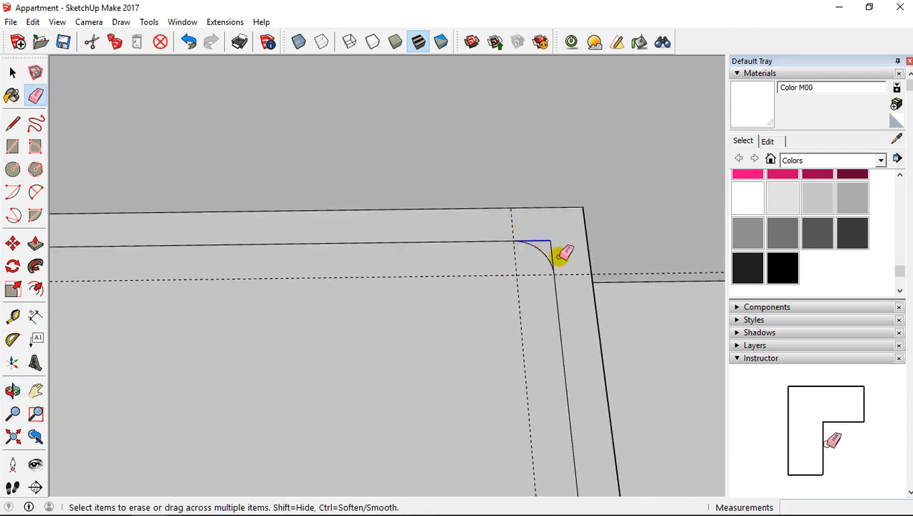
Erase the leftover square corner edges outside the arcs at the foot end of the inner outline.
mouse_move(543, 336)
middle_down()
mouse_move(509, 282)
mouse_move(488, 369)
mouse_move(509, 393)
mouse_move(487, 393)
mouse_move(499, 330)
mouse_move(524, 371)
mouse_move(512, 178)
mouse_move(554, 398)
middle_up()
scroll(516, 145, down, 5)
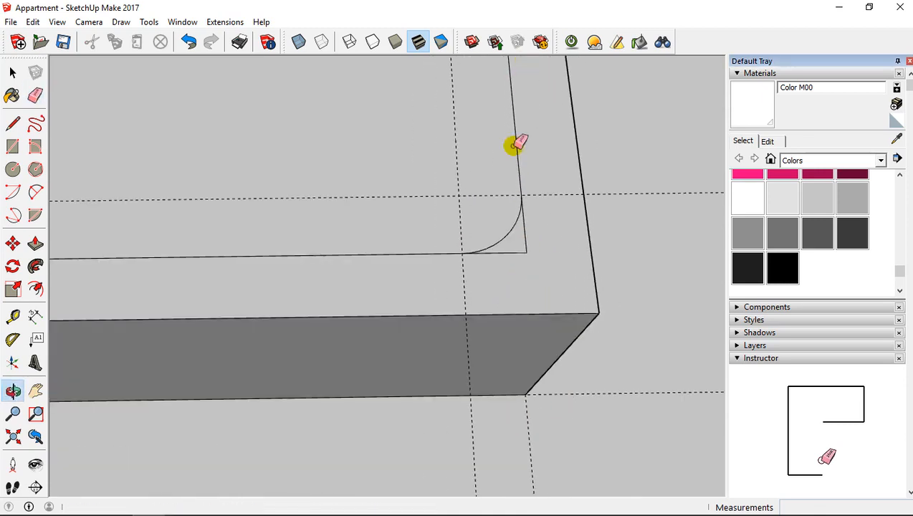
drag(551, 220, 494, 260)
mouse_move(495, 259)
middle_down()
mouse_move(311, 222)
mouse_move(340, 200)
mouse_move(432, 204)
mouse_move(442, 176)
mouse_move(383, 171)
mouse_move(259, 222)
middle_up()
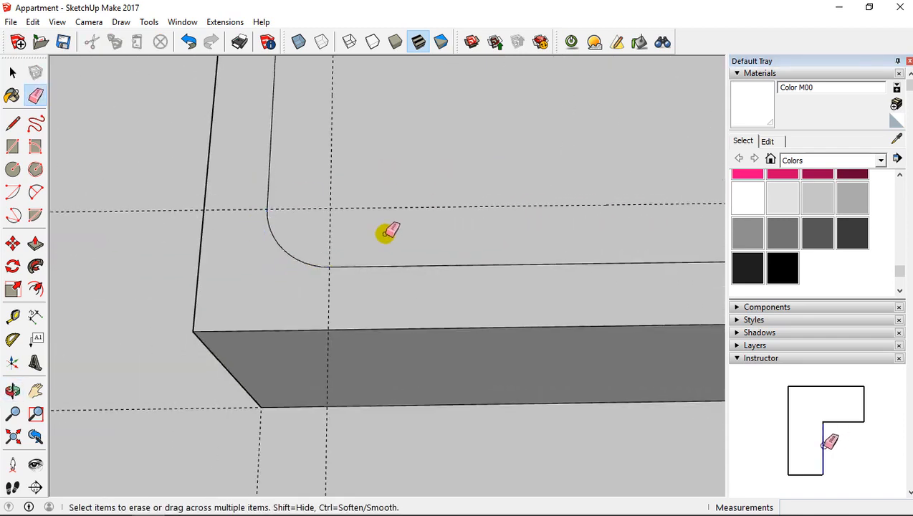
scroll(387, 232, down, 2)
Delete all guide lines from the model.
click(44, 22)
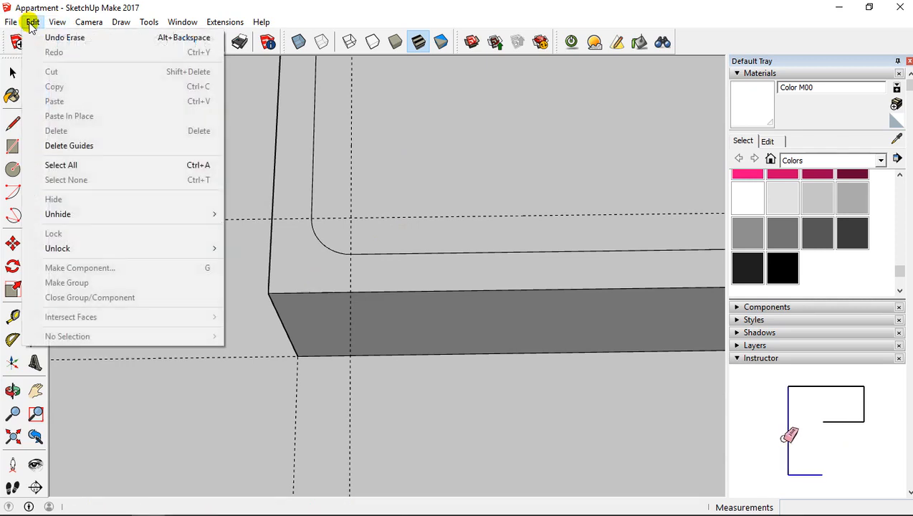
click(57, 144)
scroll(451, 146, down, 1)
scroll(451, 146, down, 2)
mouse_move(473, 140)
middle_down()
mouse_move(259, 326)
mouse_move(419, 289)
middle_up()
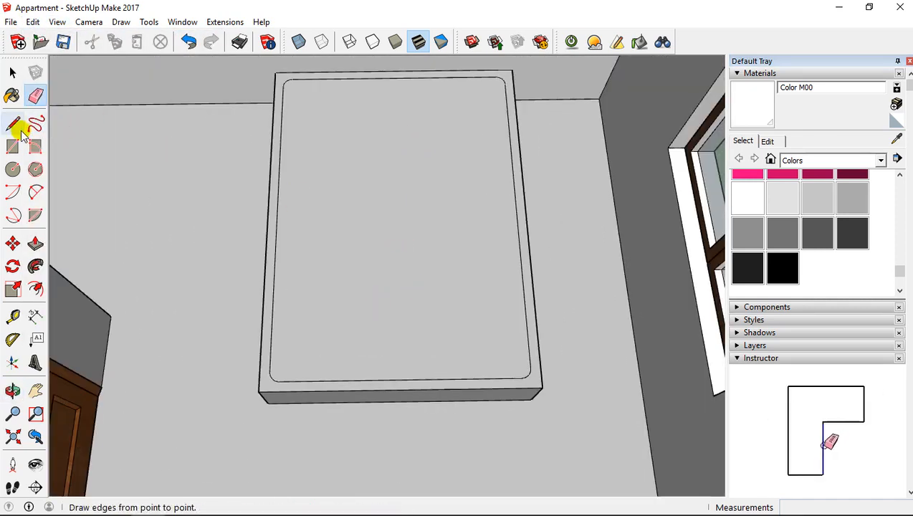
Push/Pull the rounded mattress face upward by 5 cm.
click(11, 72)
click(351, 214)
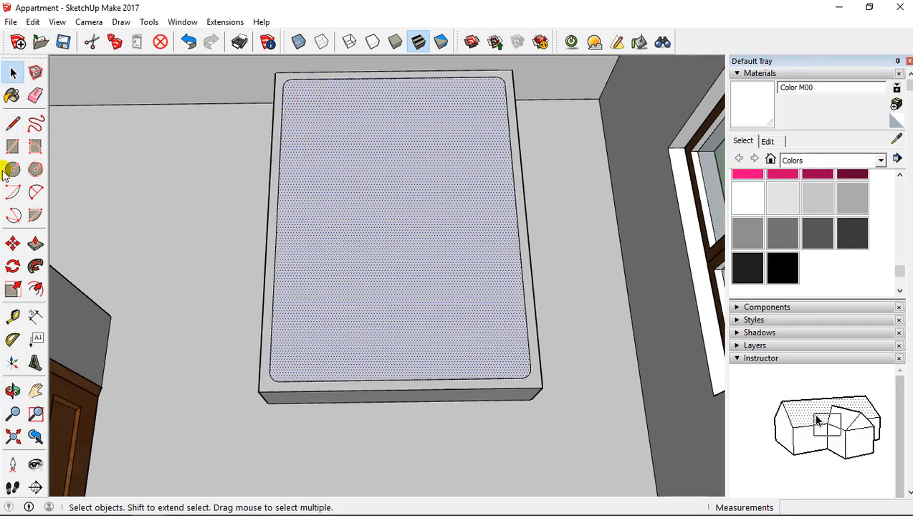
click(35, 244)
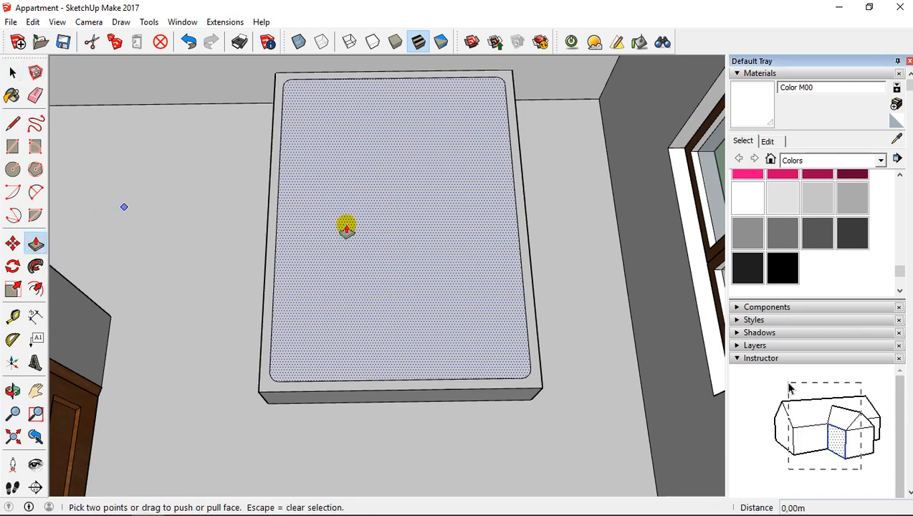
click(362, 239)
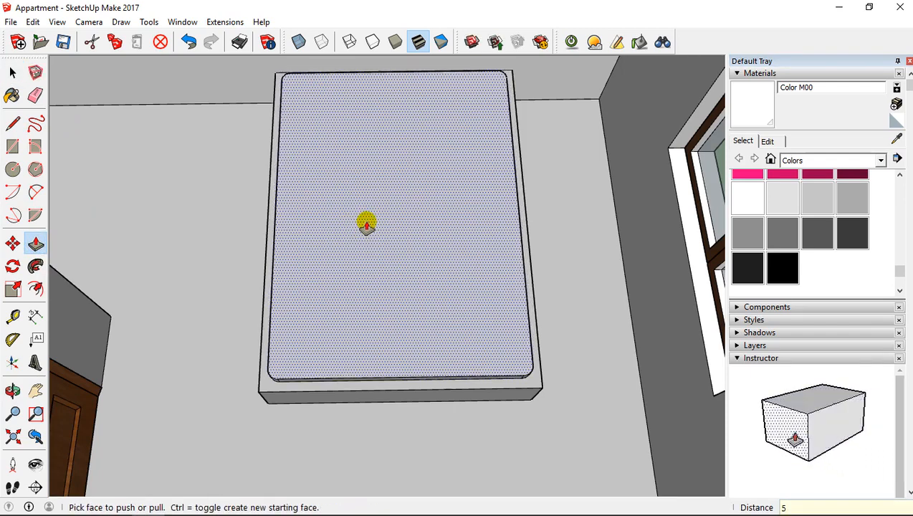
click(365, 224)
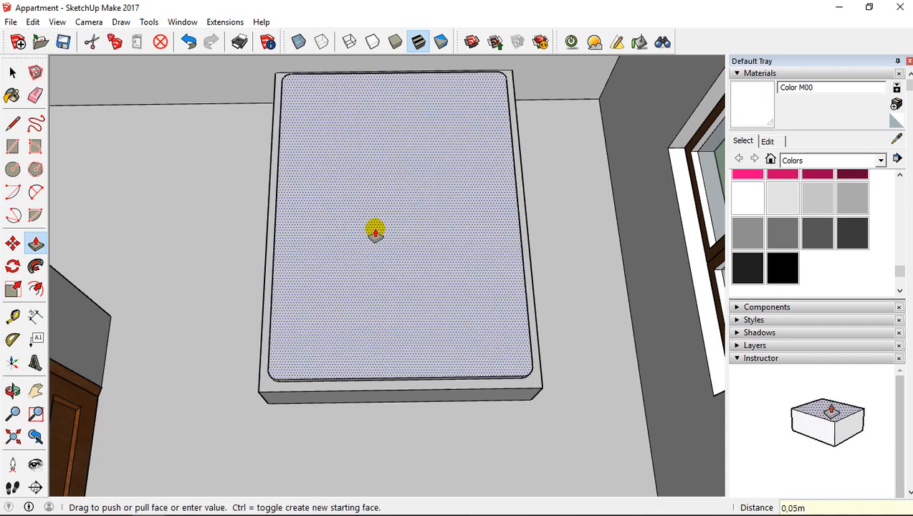
Try to draw a 0.10 m by 0.05 m rectangle outward from the mattress's rounded head corner on the door side.
middle_drag(372, 229, 352, 196)
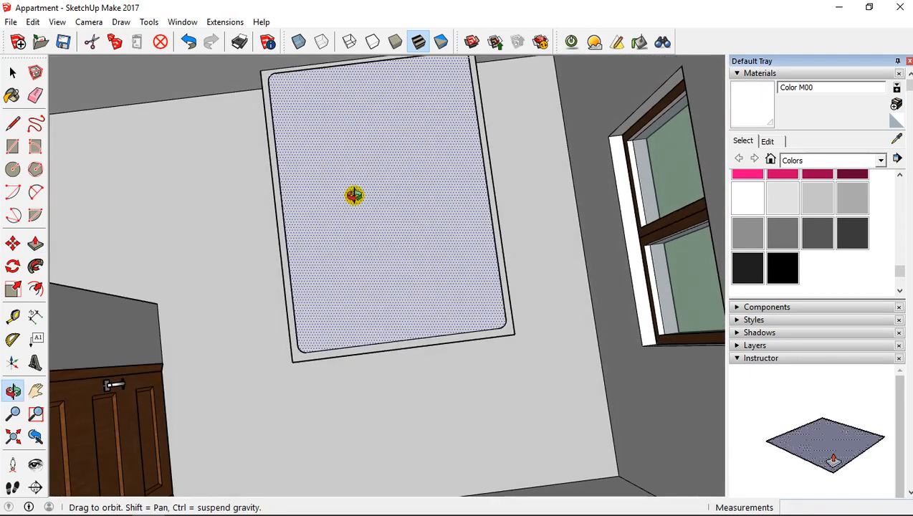
middle_drag(361, 144, 357, 261)
scroll(336, 176, up, 5)
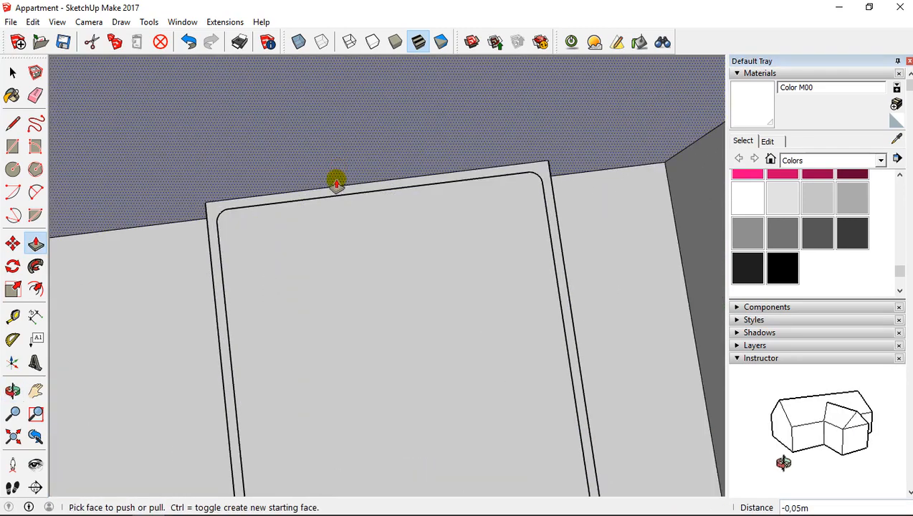
middle_drag(331, 190, 253, 205)
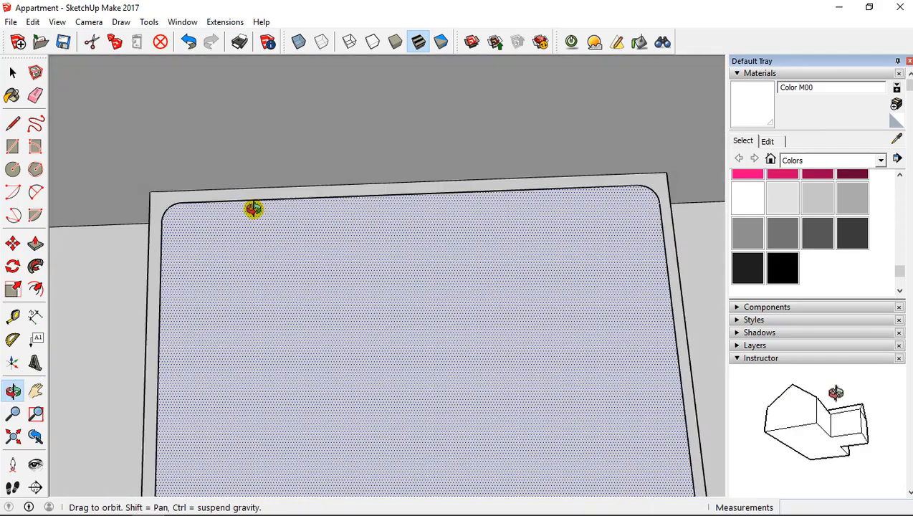
click(12, 146)
scroll(159, 202, up, 2)
middle_drag(185, 187, 187, 213)
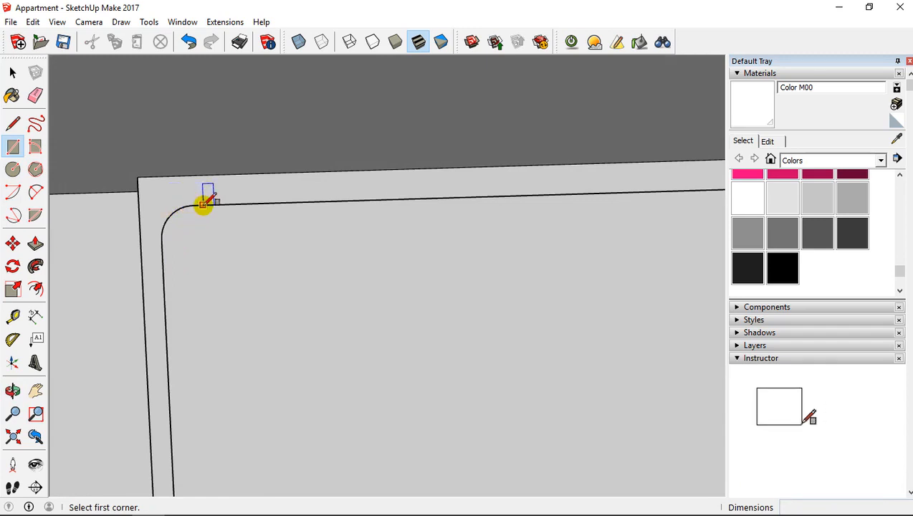
click(191, 205)
click(138, 207)
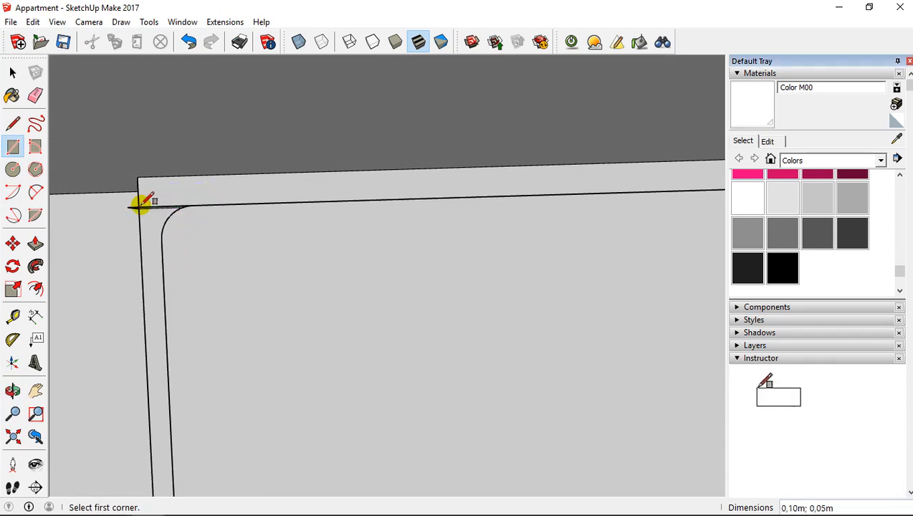
key(ctrl+z)
middle_drag(180, 204, 265, 242)
middle_click(200, 310)
scroll(216, 276, down, 2)
scroll(263, 241, up, 2)
scroll(206, 219, down, 1)
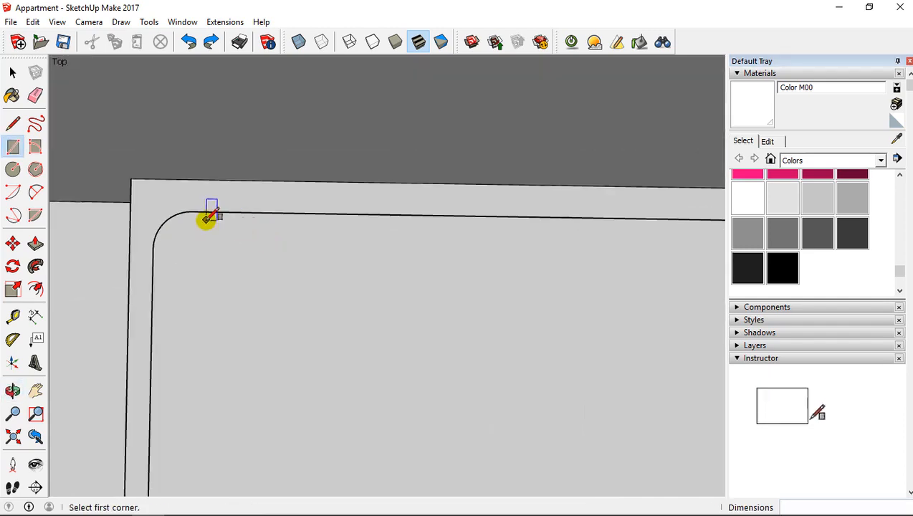
middle_drag(206, 219, 320, 312)
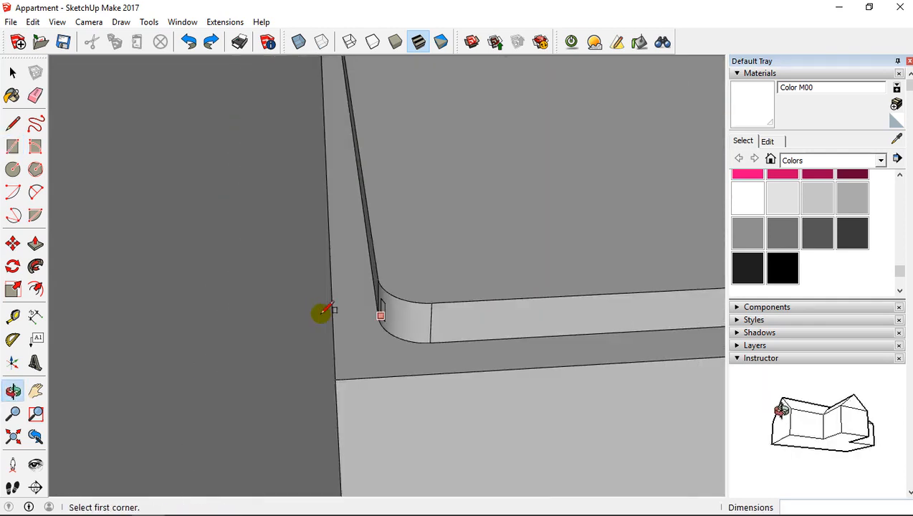
click(377, 316)
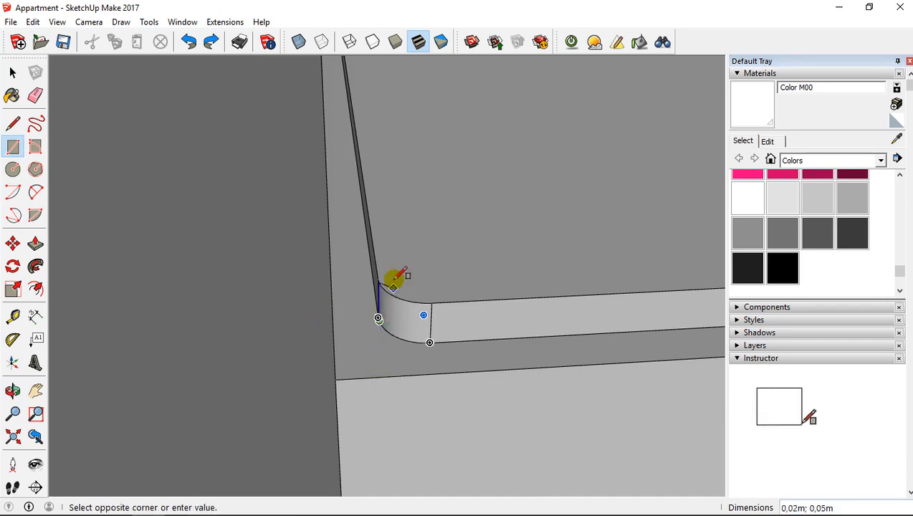
Draw a freehand line from the mattress's rounded head corner to the bed base's side edge.
click(13, 124)
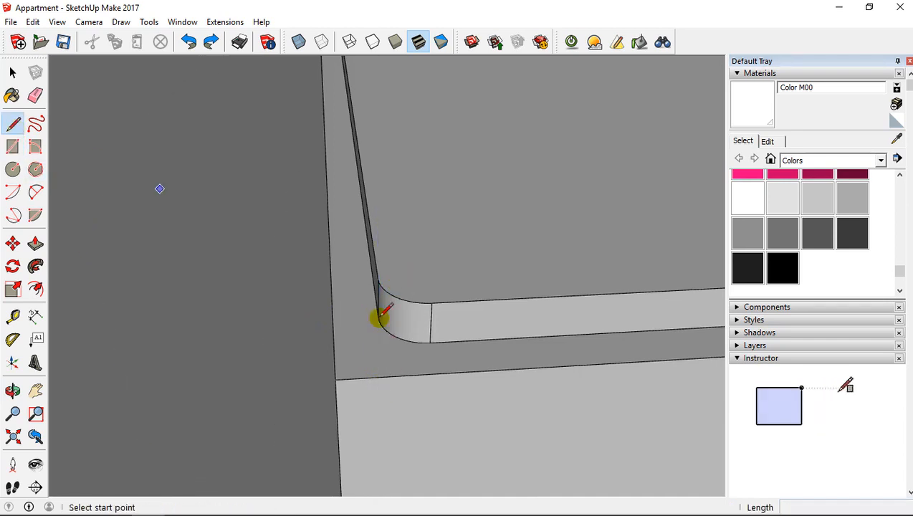
click(377, 317)
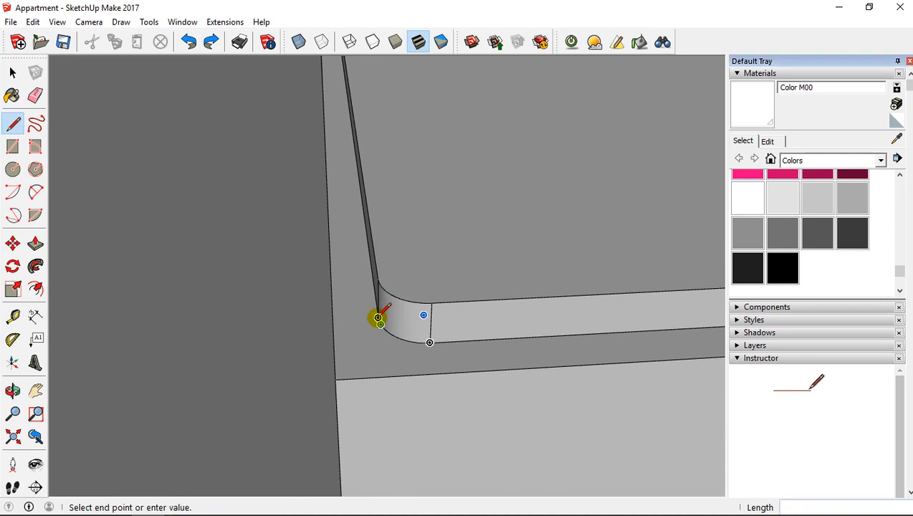
click(385, 378)
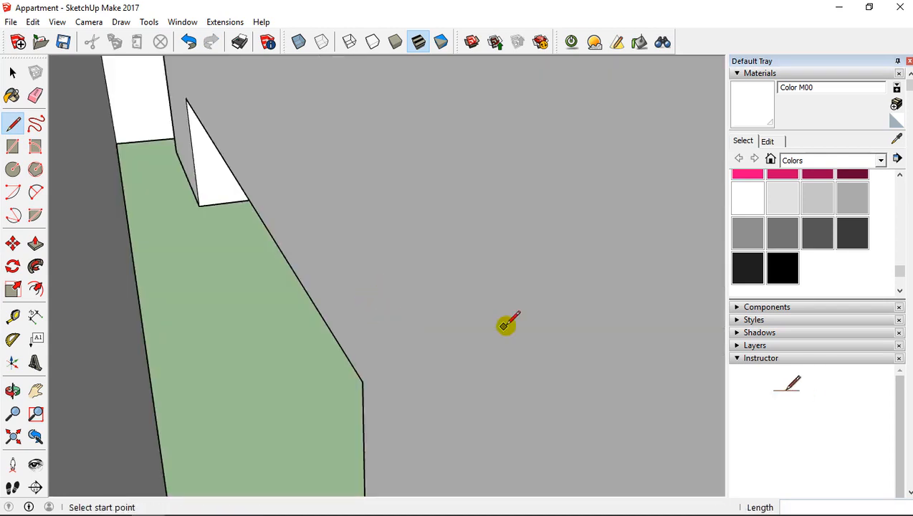
Erase the freehand line between the mattress's rounded head corner and the bed base's side edge.
scroll(497, 311, down, 6)
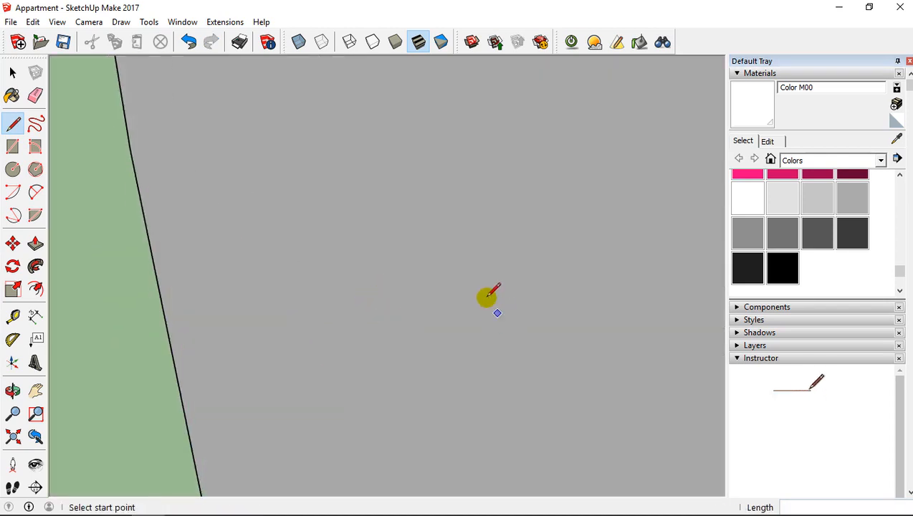
middle_drag(460, 266, 298, 220)
scroll(204, 251, up, 3)
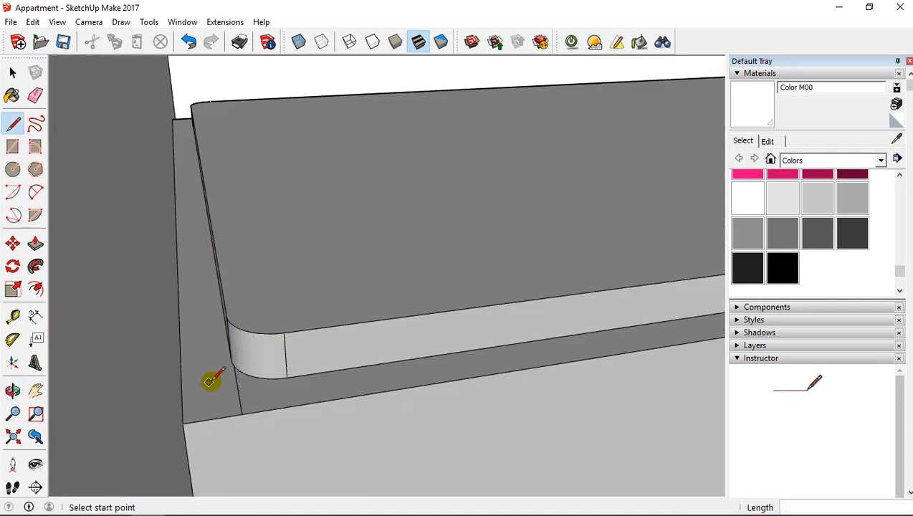
scroll(210, 381, up, 3)
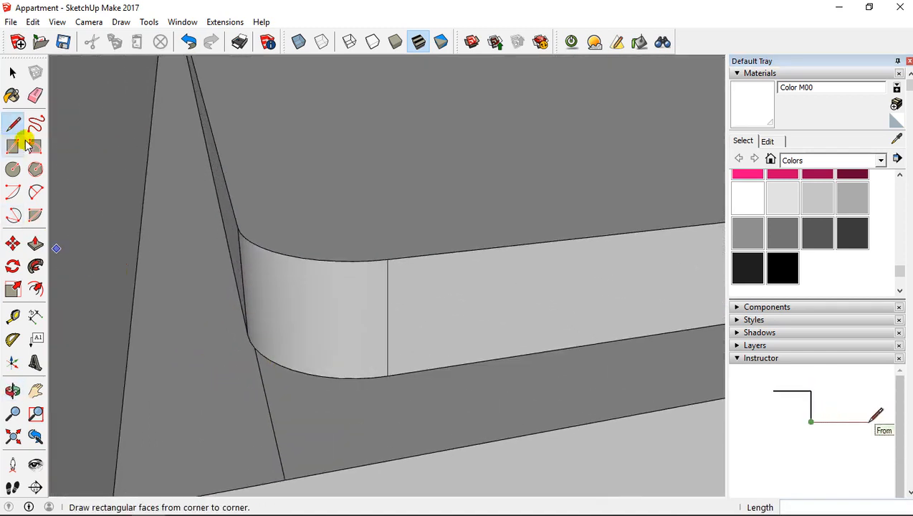
click(35, 96)
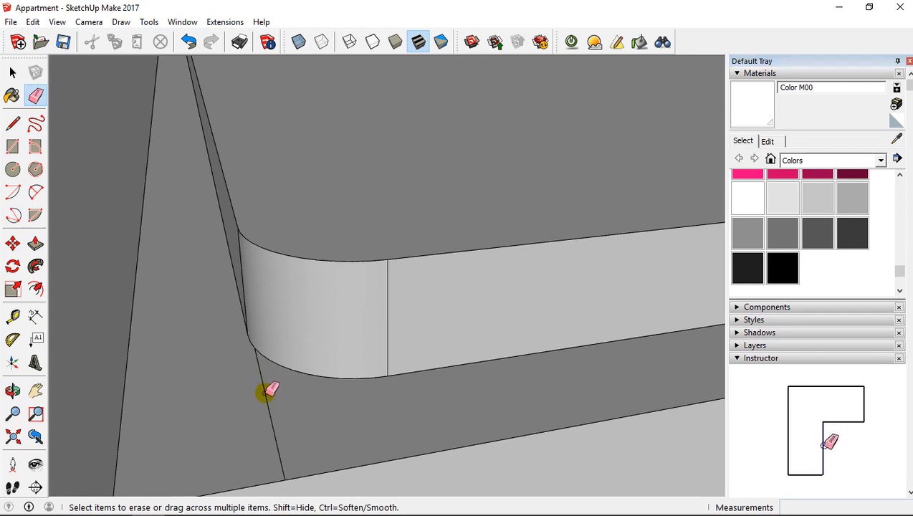
click(13, 316)
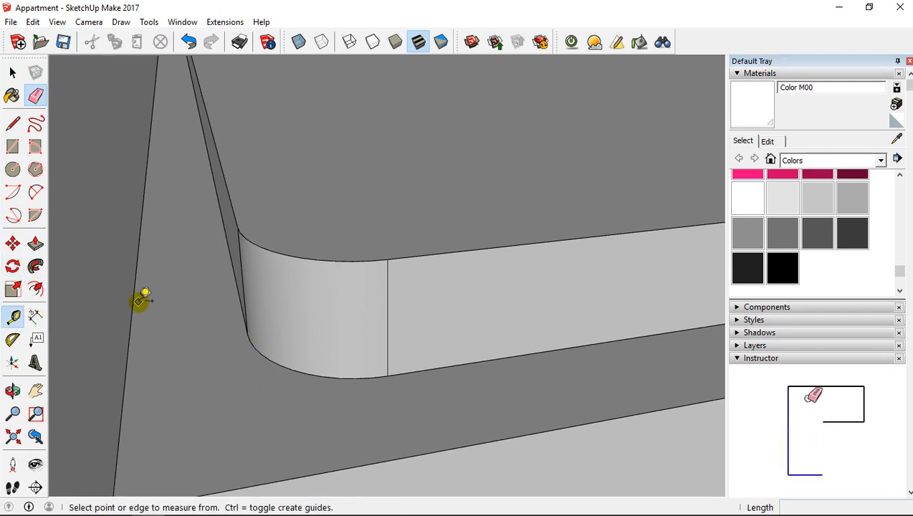
click(132, 306)
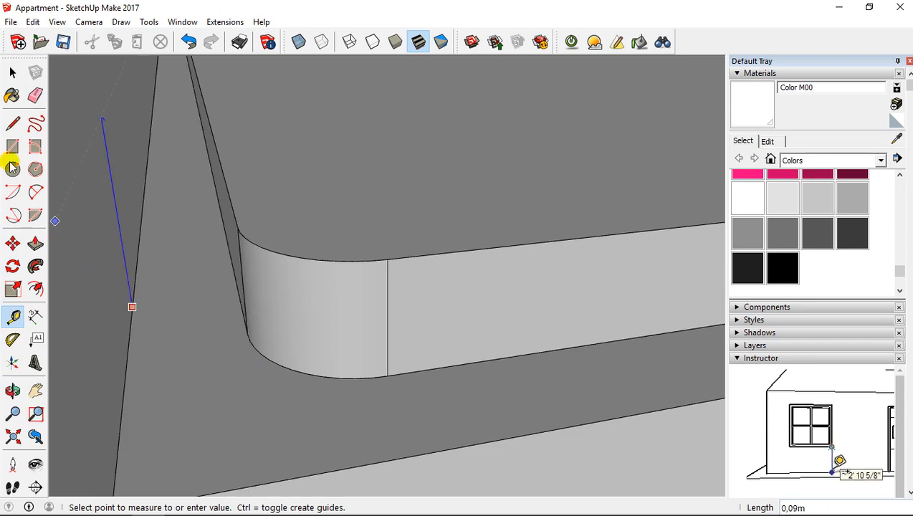
click(12, 73)
Place a guide line 0.05 m in from the bed's head edge, in line with the mattress's head side.
click(13, 316)
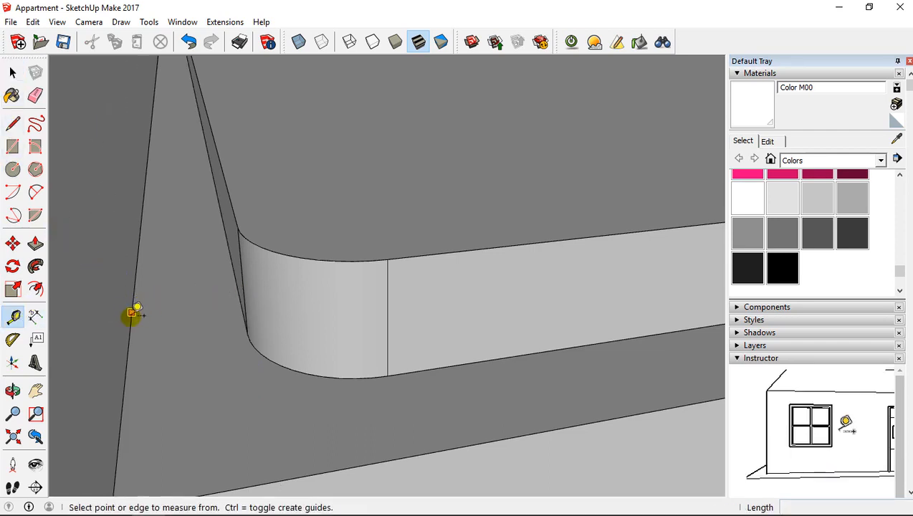
click(130, 334)
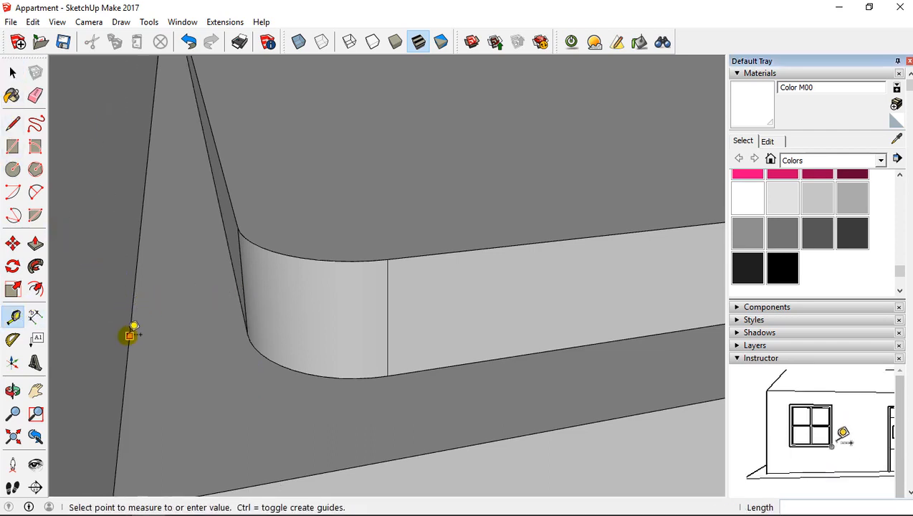
click(246, 328)
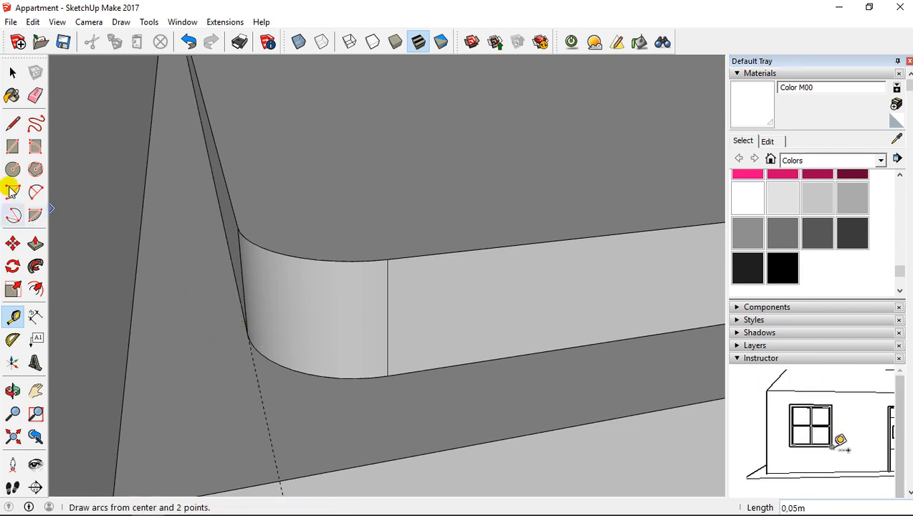
Draw a line along the guide from the bed base's side edge to the mattress's rounded head corner.
click(12, 123)
click(279, 472)
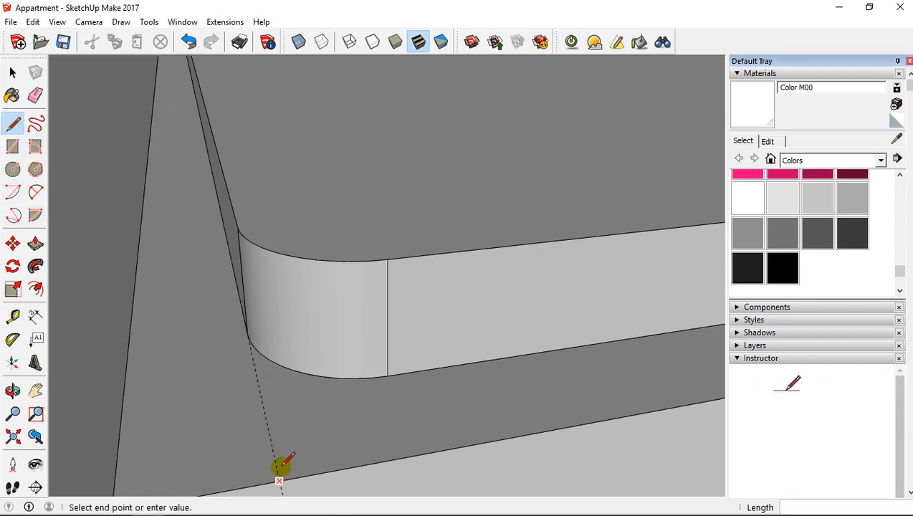
click(247, 334)
Draw a matching 0.10 m line along the guide from the opposite side edge to the mattress's other head corner.
middle_drag(241, 220, 299, 96)
shift+middle_drag(301, 180, 233, 354)
shift+middle_drag(273, 123, 228, 229)
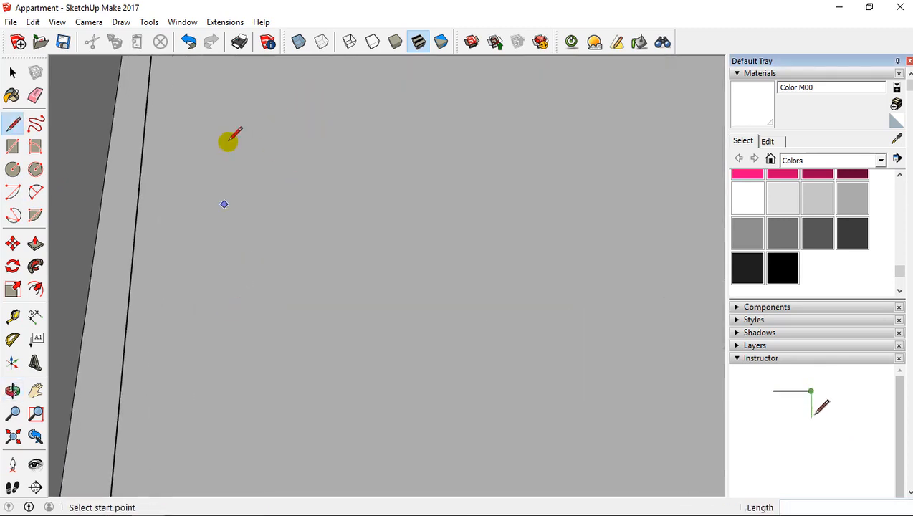
shift+middle_drag(228, 140, 244, 237)
mouse_move(229, 161)
shift+middle_down()
mouse_move(215, 276)
mouse_move(200, 248)
mouse_move(112, 235)
mouse_move(120, 220)
mouse_move(205, 193)
mouse_move(493, 133)
mouse_move(342, 244)
mouse_move(275, 273)
mouse_move(167, 250)
mouse_move(271, 230)
mouse_move(197, 216)
shift+middle_up()
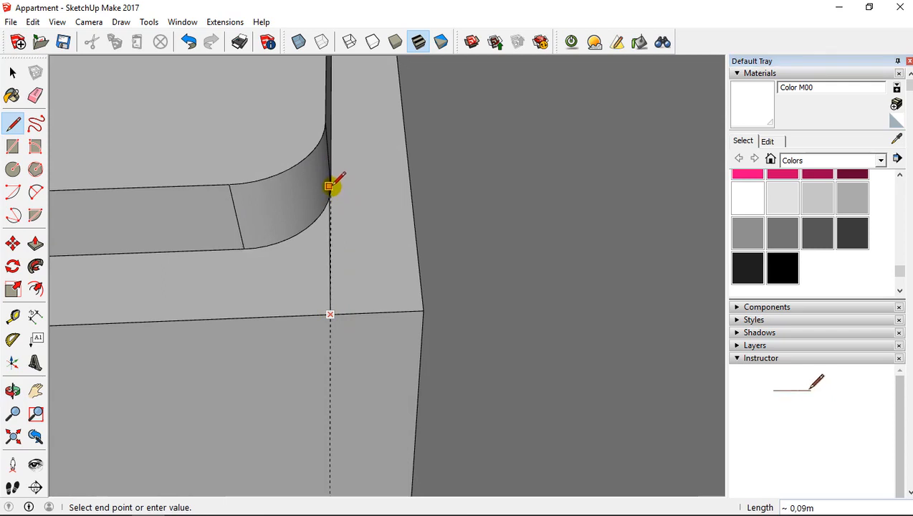
scroll(330, 184, up, 2)
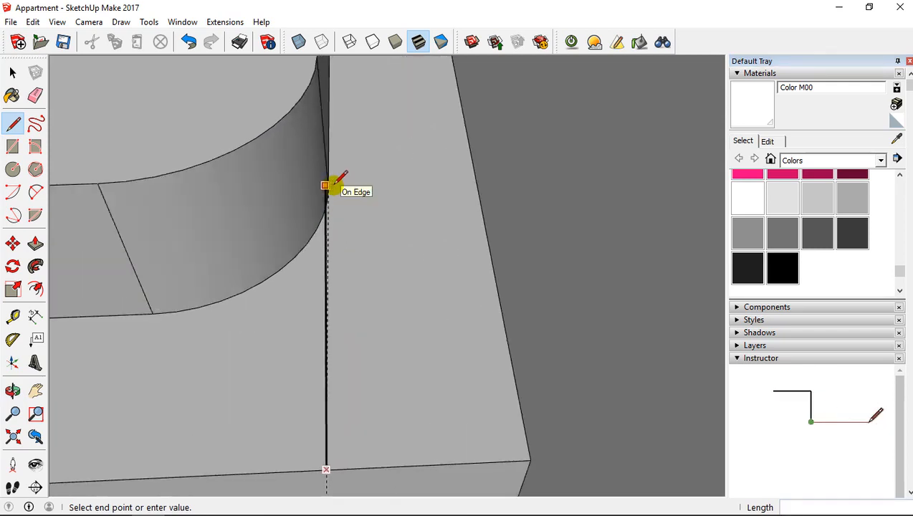
mouse_move(332, 186)
middle_down()
mouse_move(336, 196)
mouse_move(297, 202)
mouse_move(346, 182)
middle_up()
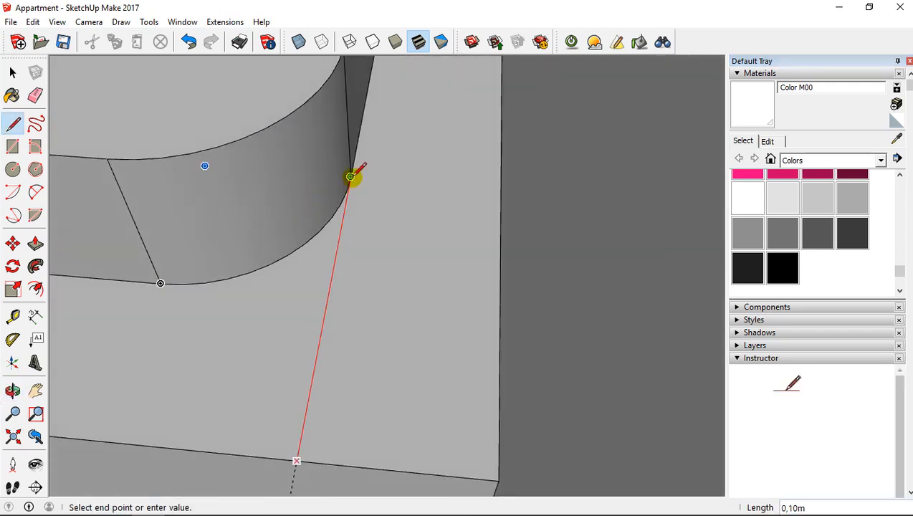
click(350, 176)
Push/Pull the narrow strip at the bed's head up 0.05 m to the mattress level, plus a further 0.50 m to form the headboard.
scroll(306, 212, up, 3)
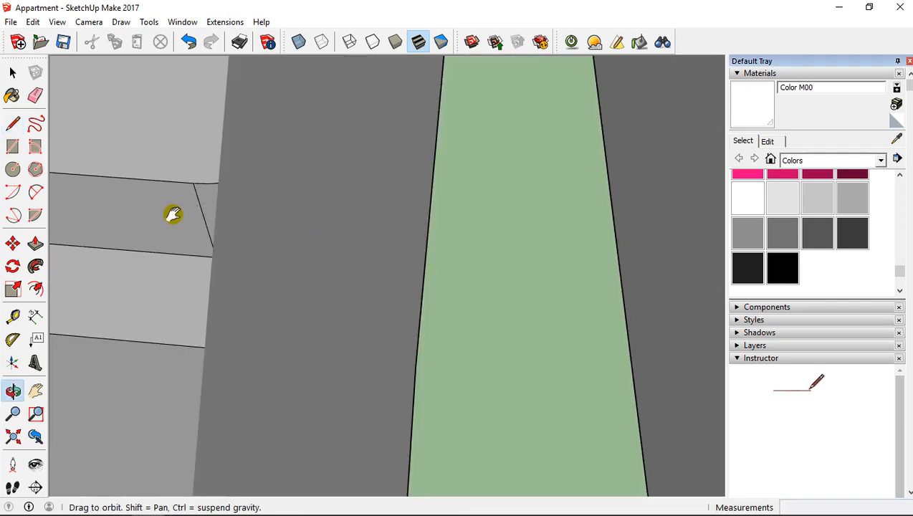
middle_drag(173, 215, 456, 194)
scroll(456, 191, down, 2)
scroll(456, 188, up, 5)
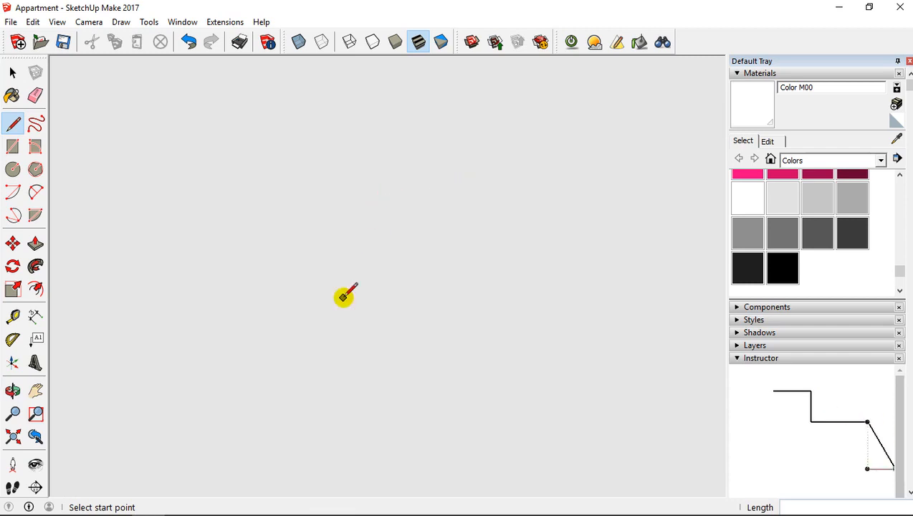
middle_drag(343, 296, 436, 226)
scroll(398, 239, down, 5)
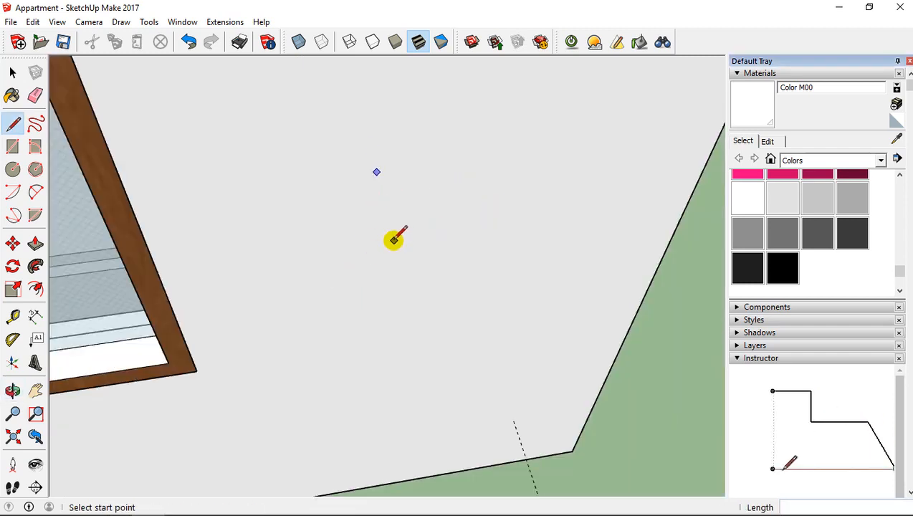
scroll(347, 227, down, 2)
middle_drag(312, 111, 448, 316)
scroll(447, 316, up, 3)
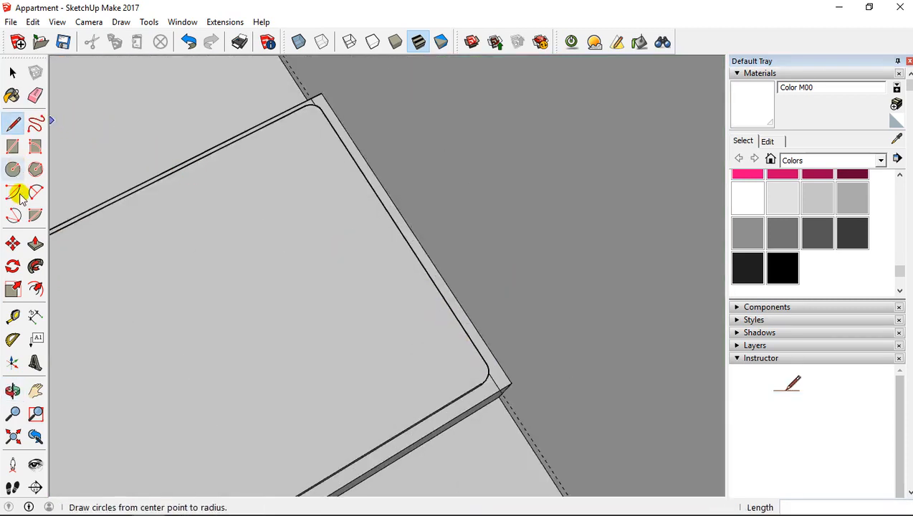
click(32, 245)
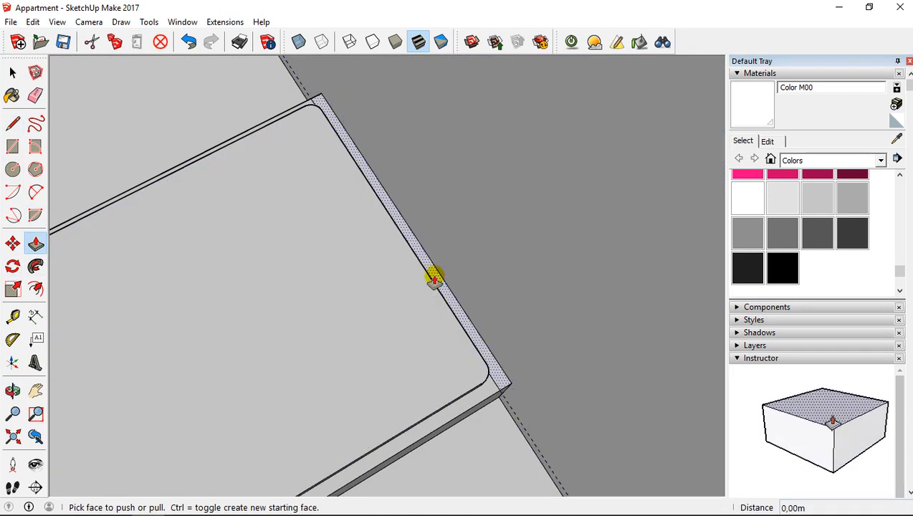
drag(434, 280, 424, 245)
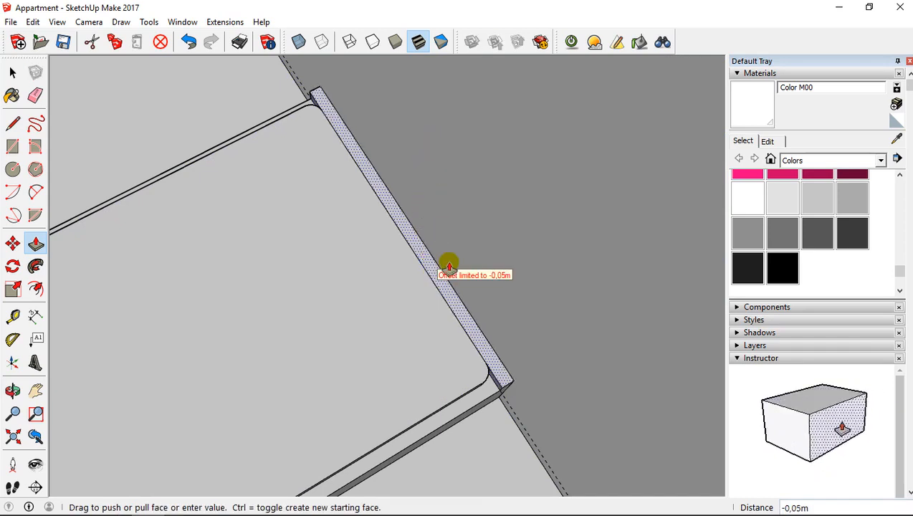
click(448, 266)
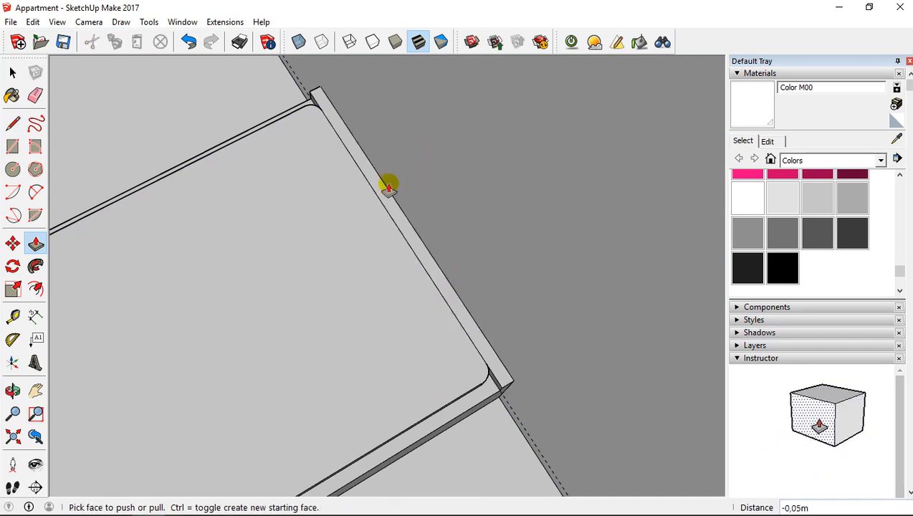
click(405, 228)
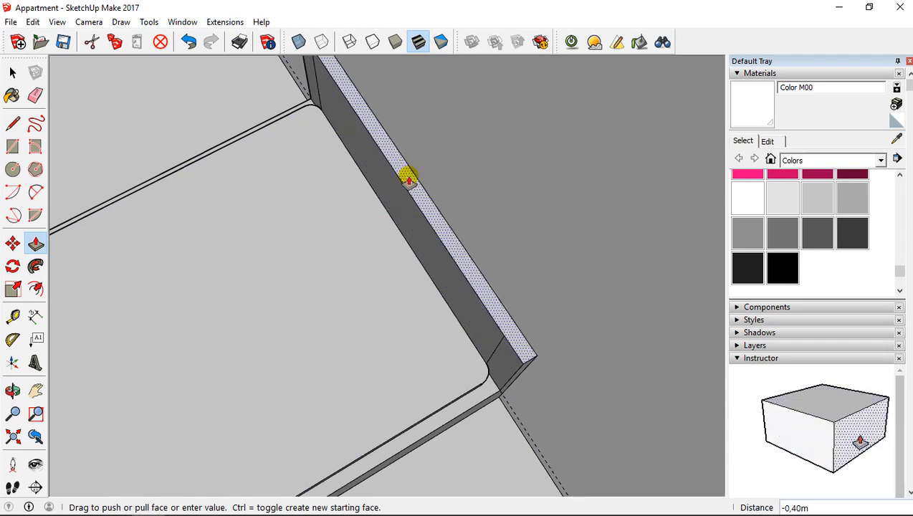
key(Return)
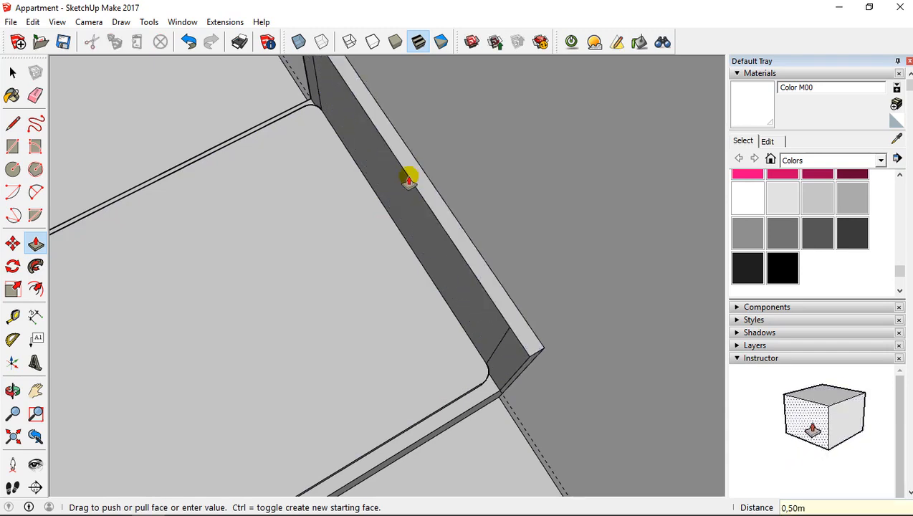
Erase the leftover vertical edges at both ends of the headboard's front face.
middle_drag(403, 176, 546, 228)
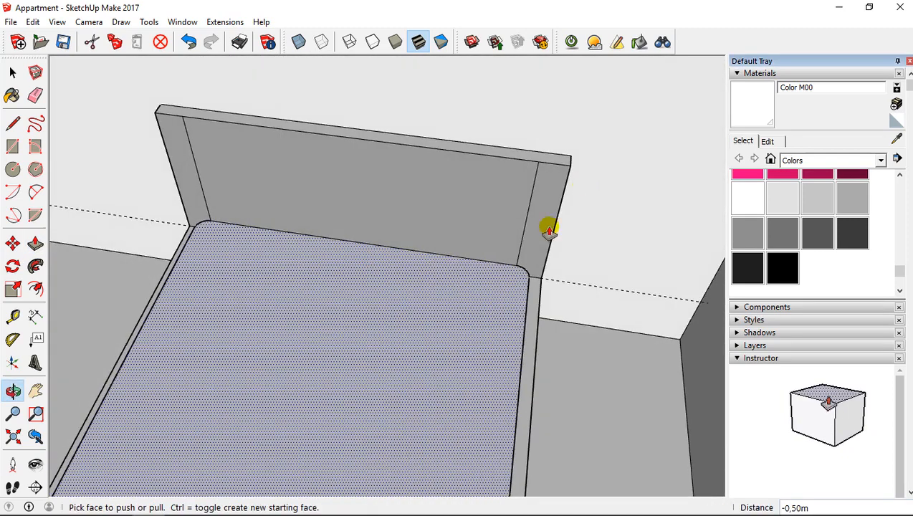
scroll(474, 233, up, 3)
middle_drag(474, 234, 274, 200)
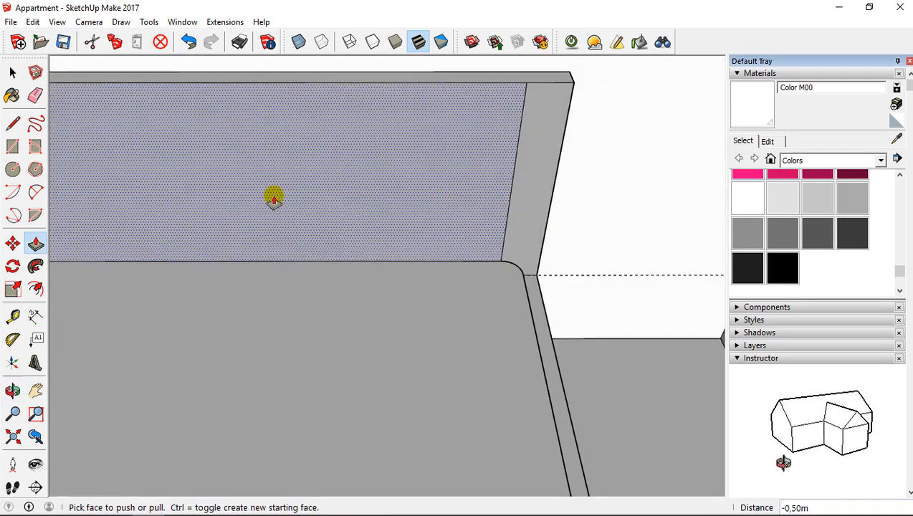
click(35, 94)
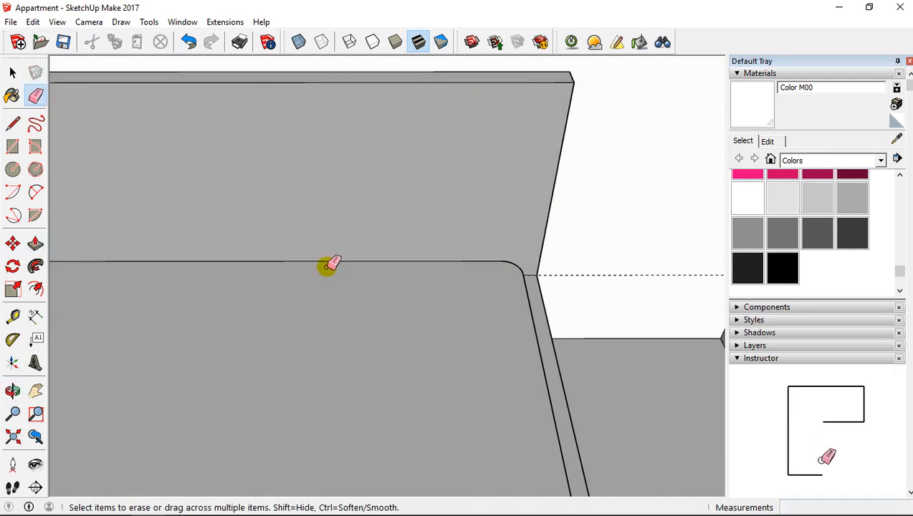
mouse_move(330, 265)
middle_down()
mouse_move(620, 209)
mouse_move(417, 165)
middle_up()
click(326, 149)
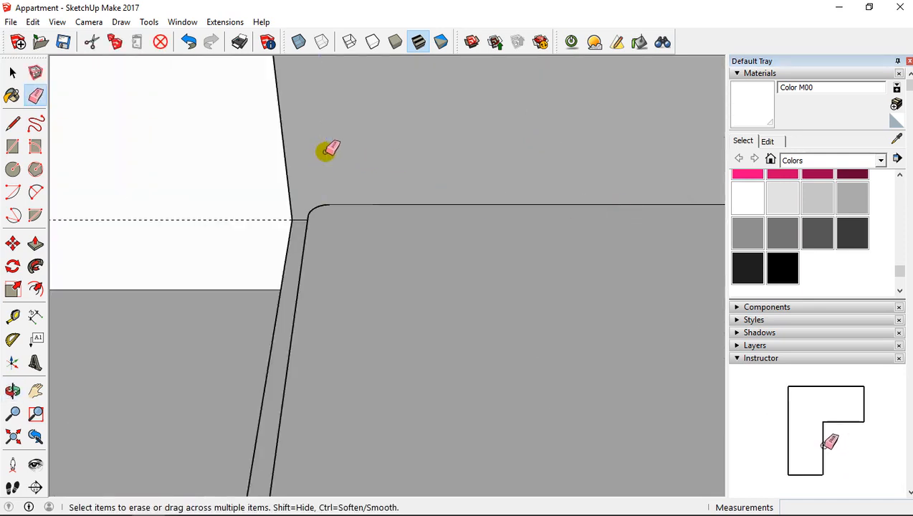
mouse_move(326, 149)
middle_down()
mouse_move(437, 257)
mouse_move(475, 280)
mouse_move(452, 181)
mouse_move(461, 320)
mouse_move(448, 232)
mouse_move(454, 271)
middle_up()
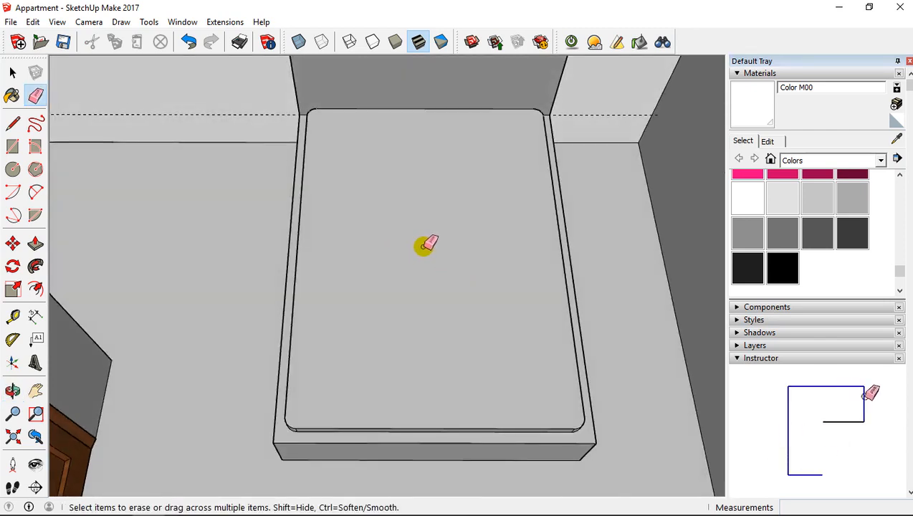
mouse_move(425, 245)
middle_down()
mouse_move(422, 312)
mouse_move(418, 292)
middle_up()
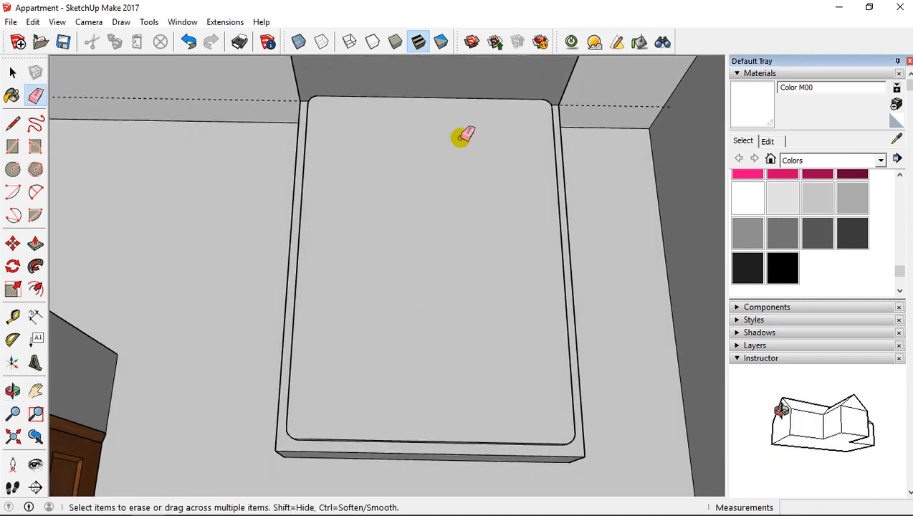
Paint one long side face of the bed base with the Wood Plywood Knots material.
mouse_move(462, 136)
middle_down()
mouse_move(452, 205)
mouse_move(428, 212)
mouse_move(520, 188)
mouse_move(469, 141)
mouse_move(377, 239)
mouse_move(398, 266)
middle_up()
scroll(378, 238, up, 2)
scroll(360, 239, down, 2)
scroll(858, 184, up, 3)
click(852, 161)
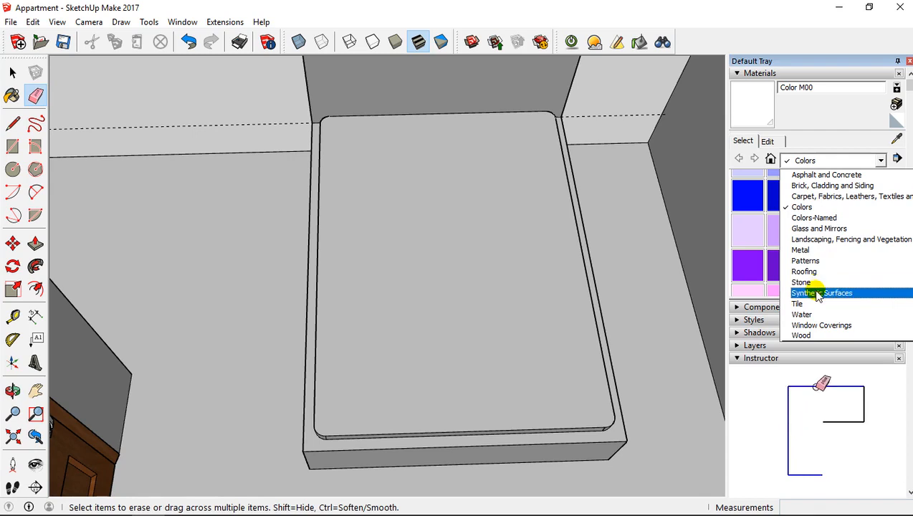
click(813, 336)
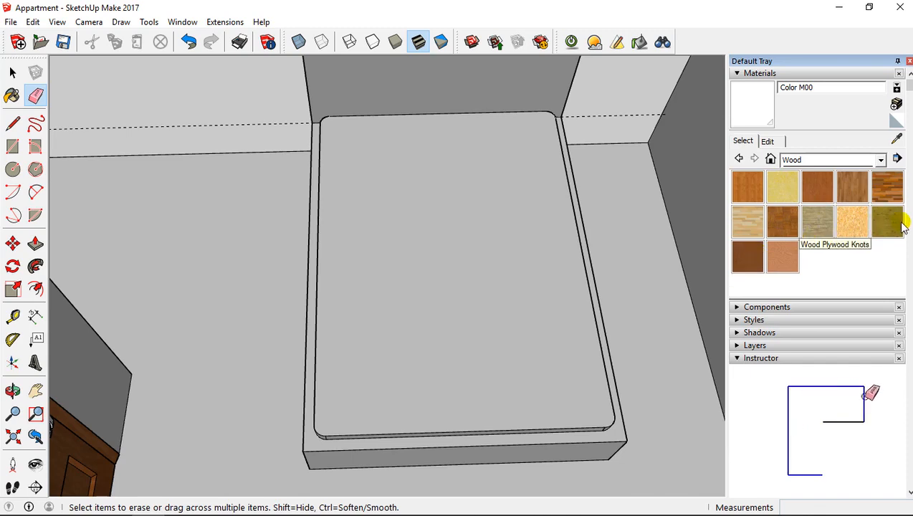
click(888, 222)
mouse_move(489, 230)
middle_down()
mouse_move(358, 237)
mouse_move(418, 248)
mouse_move(406, 214)
mouse_move(373, 244)
middle_up()
scroll(372, 244, up, 2)
mouse_move(215, 232)
middle_down()
mouse_move(251, 224)
mouse_move(268, 279)
middle_up()
click(275, 292)
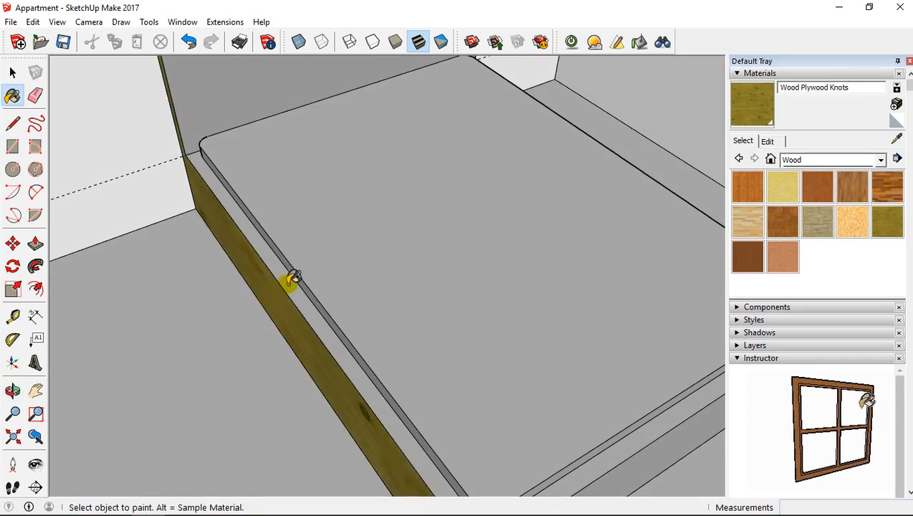
Apply the same plywood material to the bed base's top rim around the mattress.
scroll(293, 278, down, 5)
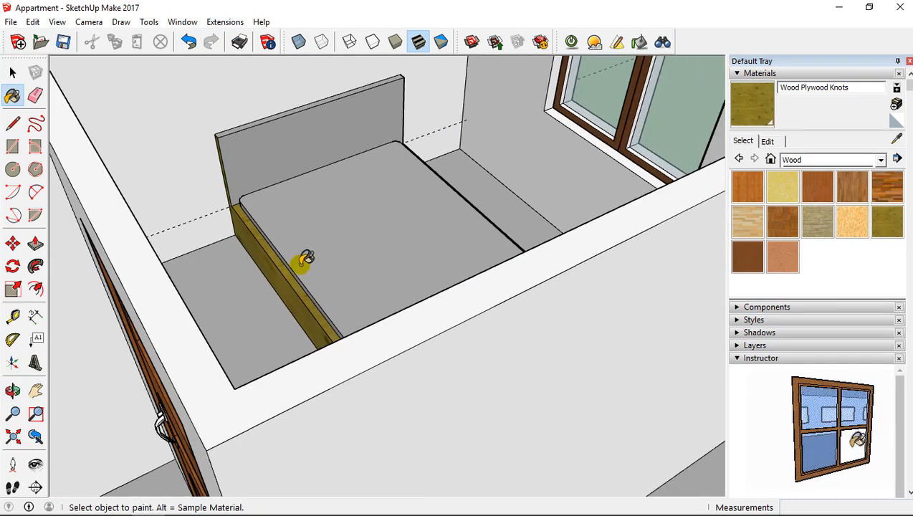
middle_drag(306, 256, 171, 316)
mouse_move(466, 308)
middle_down()
mouse_move(394, 290)
mouse_move(318, 361)
mouse_move(330, 287)
mouse_move(380, 266)
middle_up()
scroll(315, 355, up, 3)
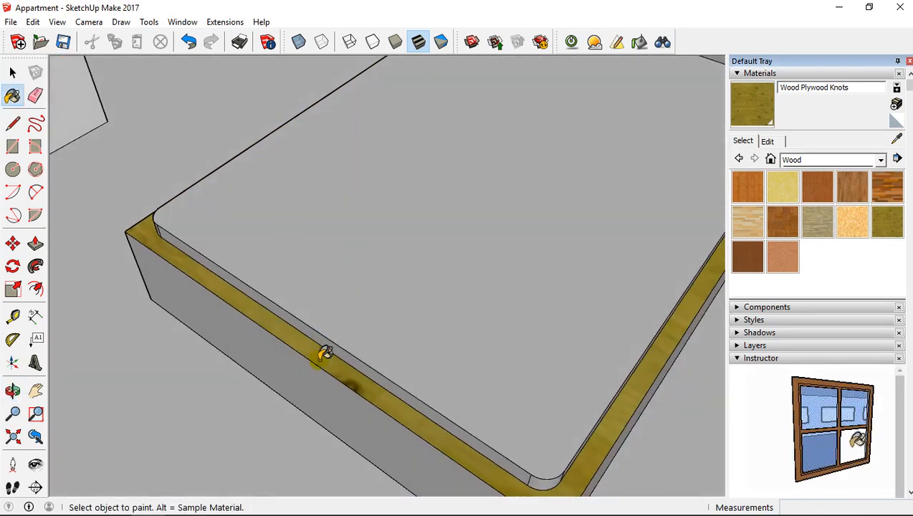
scroll(312, 394, down, 6)
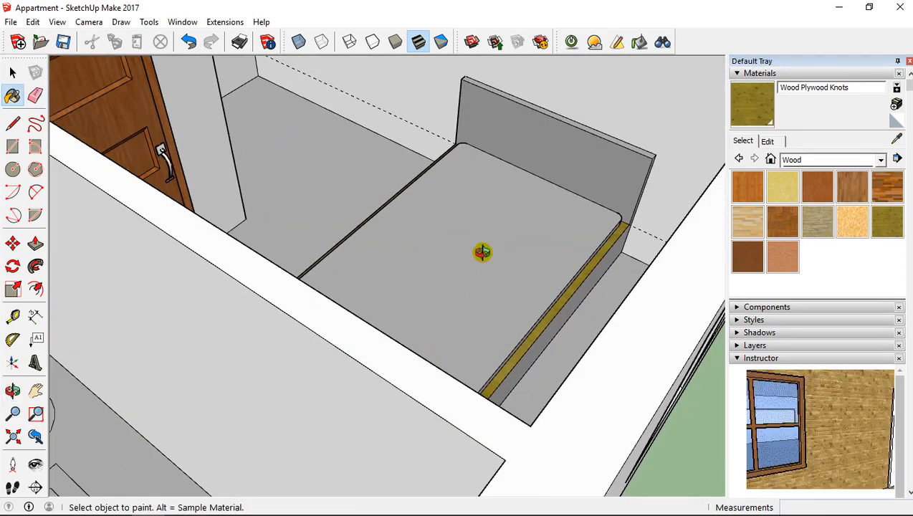
Cover the bed base's remaining outer sides and the headboard with Wood Plywood Knots.
mouse_move(482, 250)
middle_down()
mouse_move(456, 303)
mouse_move(336, 302)
middle_up()
scroll(361, 295, up, 4)
shift+middle_drag(412, 292, 369, 204)
click(448, 319)
mouse_move(500, 298)
shift+middle_down()
mouse_move(422, 312)
mouse_move(494, 288)
mouse_move(487, 296)
shift+middle_up()
click(546, 137)
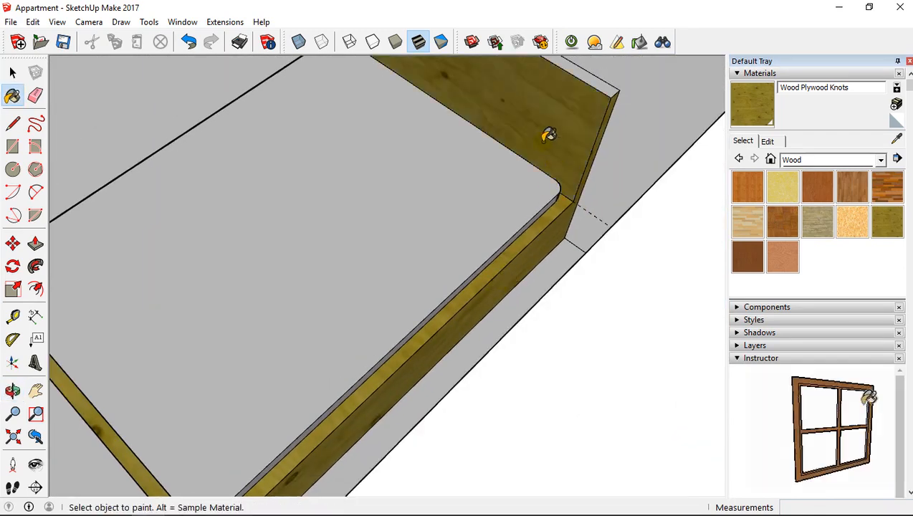
mouse_move(526, 169)
middle_down()
mouse_move(482, 305)
mouse_move(510, 254)
mouse_move(253, 255)
mouse_move(453, 208)
mouse_move(619, 212)
mouse_move(462, 204)
mouse_move(513, 226)
mouse_move(422, 292)
mouse_move(413, 255)
middle_up()
scroll(519, 244, up, 3)
scroll(425, 290, up, 2)
scroll(422, 280, down, 3)
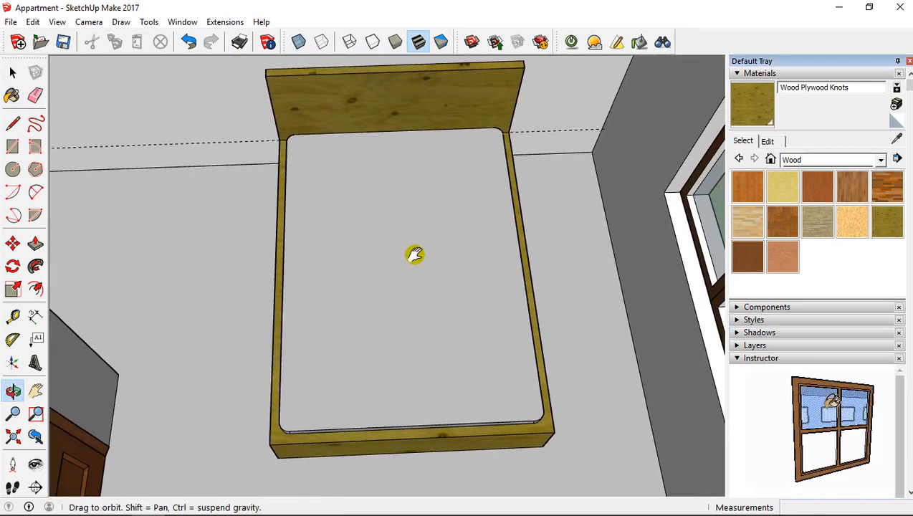
Paint the top face of the mattress with Color I03 from the Colors collection.
click(844, 161)
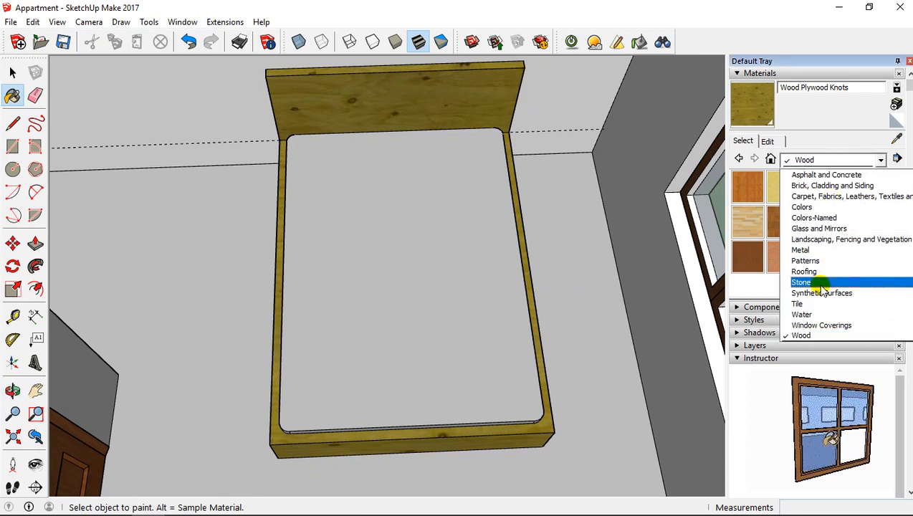
click(825, 207)
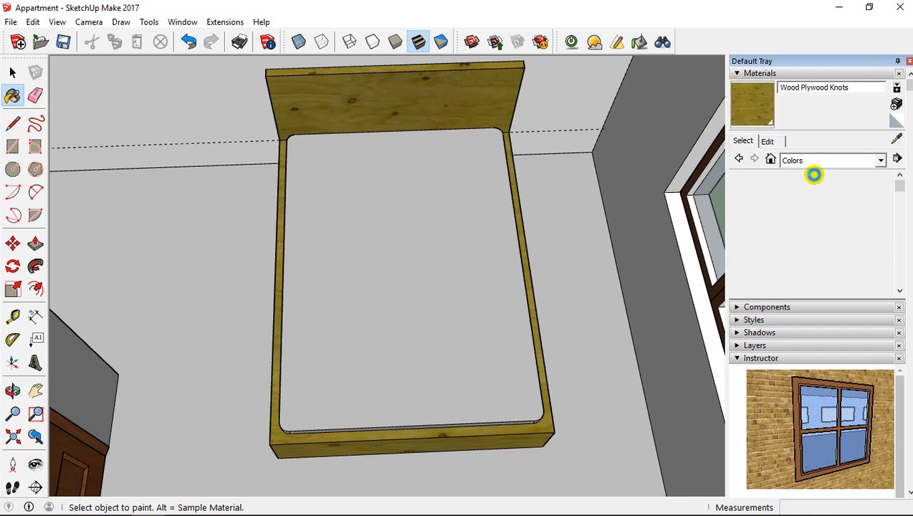
scroll(821, 187, down, 15)
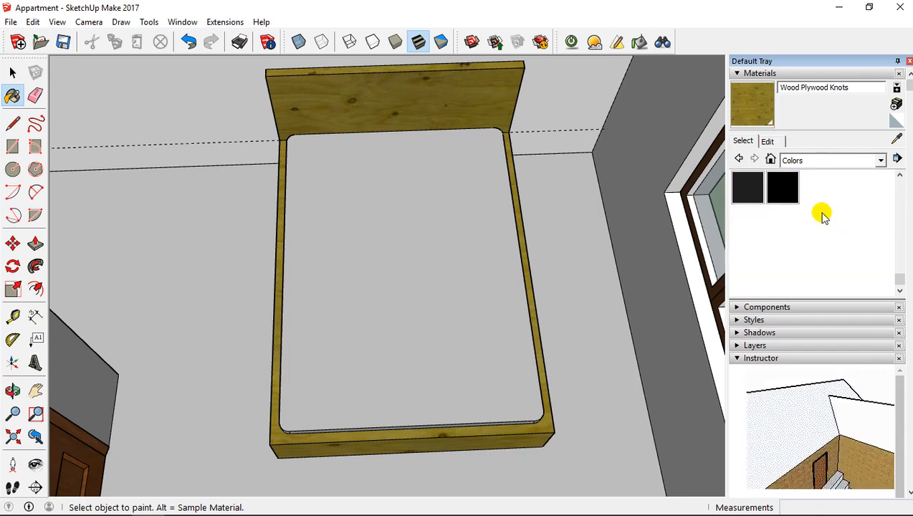
scroll(821, 215, up, 10)
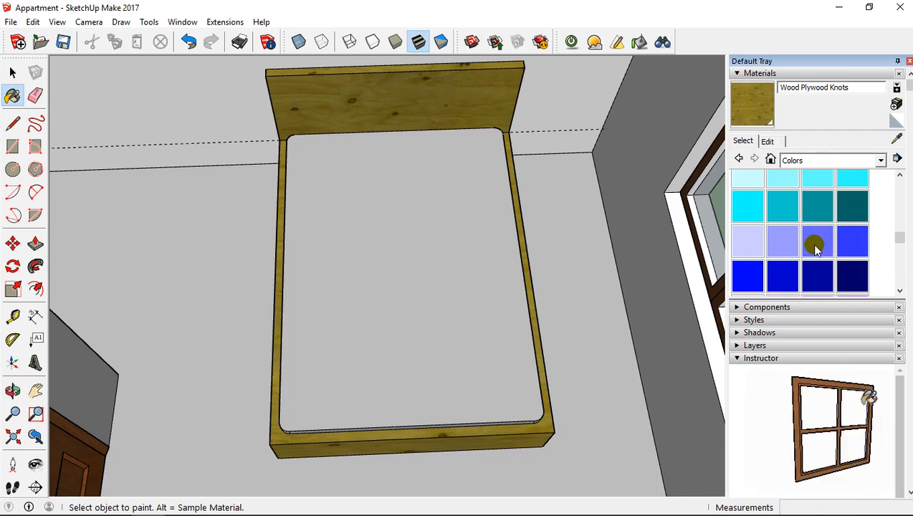
scroll(387, 270, up, 5)
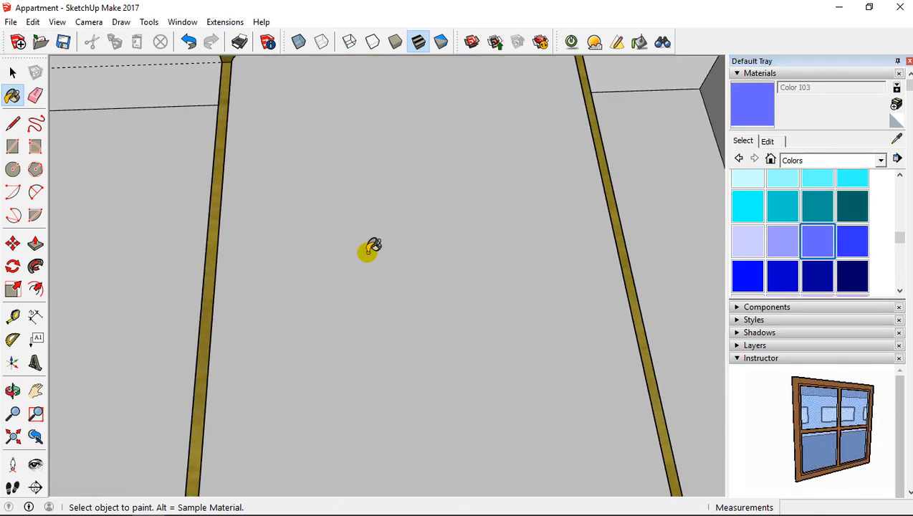
click(368, 251)
Apply Color I03 to the mattress's long side, its first rounded foot corner and its foot edge.
middle_drag(278, 290, 491, 141)
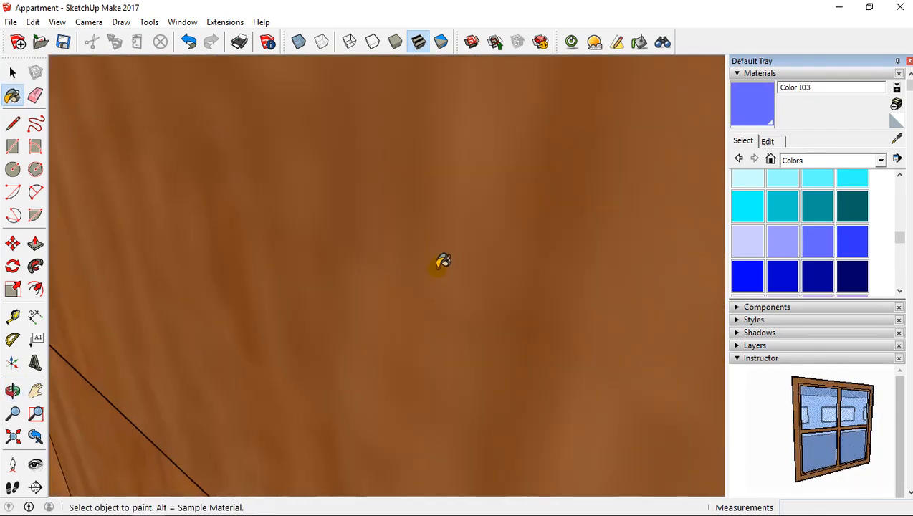
scroll(440, 259, down, 5)
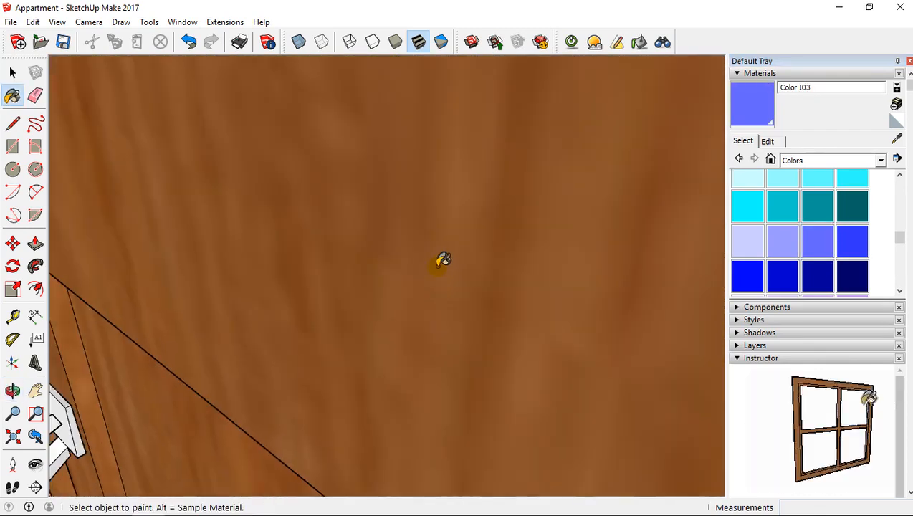
scroll(443, 257, down, 5)
mouse_move(473, 202)
middle_down()
mouse_move(311, 367)
mouse_move(338, 316)
mouse_move(331, 351)
mouse_move(334, 338)
mouse_move(290, 371)
mouse_move(366, 243)
mouse_move(499, 123)
mouse_move(367, 271)
middle_up()
scroll(290, 342, up, 5)
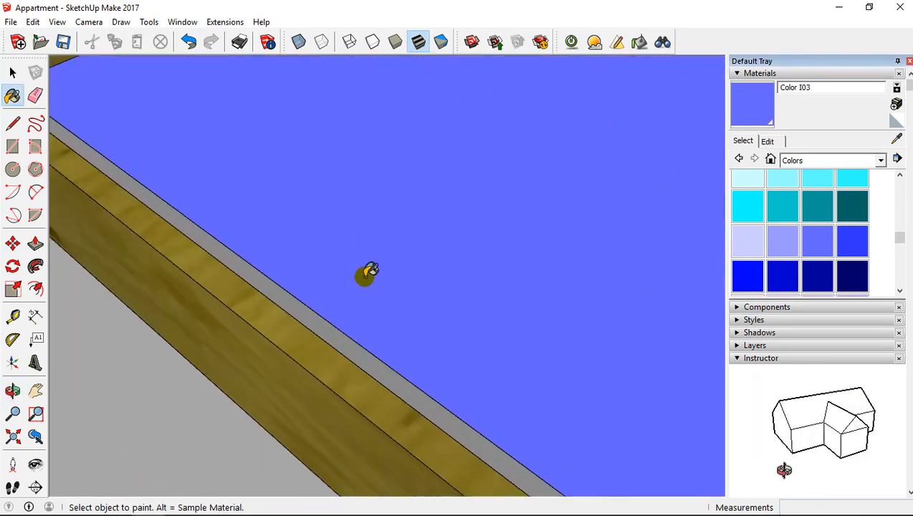
scroll(336, 376, up, 3)
mouse_move(353, 371)
middle_down()
mouse_move(490, 340)
mouse_move(438, 328)
mouse_move(452, 323)
mouse_move(390, 232)
mouse_move(322, 194)
middle_up()
shift+middle_drag(467, 281, 328, 156)
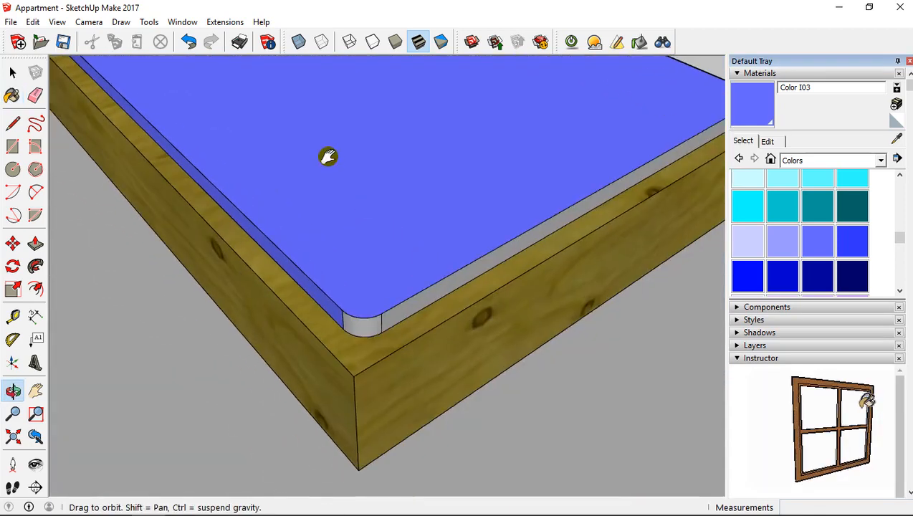
scroll(358, 275, up, 3)
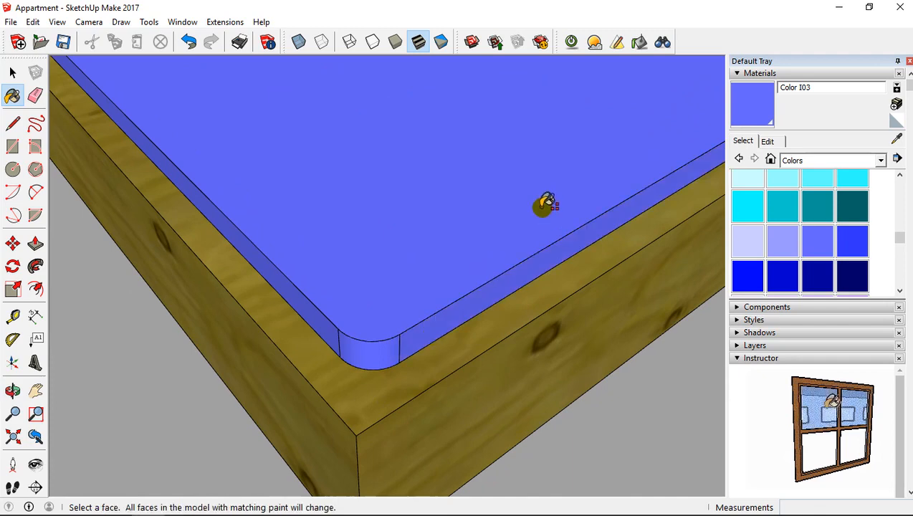
Finish colouring the mattress's other rounded foot corner and opposite long side with Color I03.
mouse_move(543, 203)
middle_down()
mouse_move(265, 312)
mouse_move(291, 244)
mouse_move(484, 159)
mouse_move(555, 189)
middle_up()
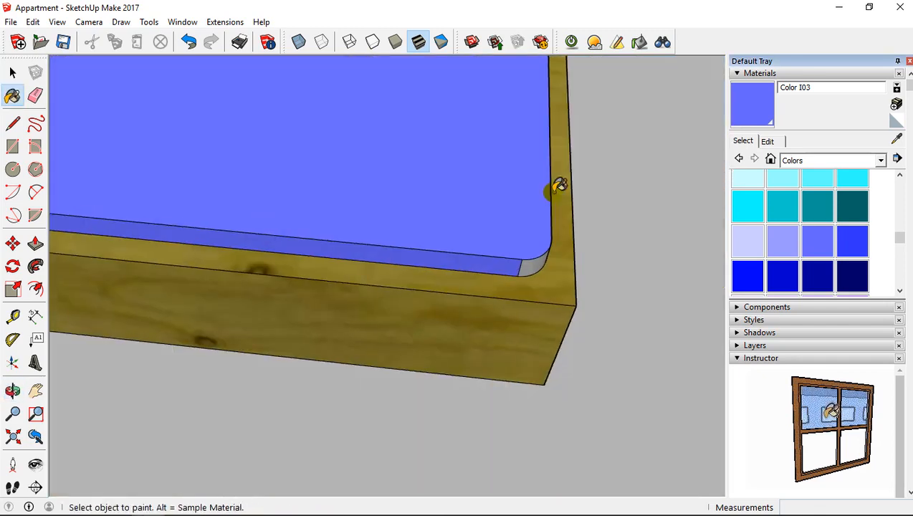
middle_drag(397, 175, 436, 146)
scroll(482, 243, up, 3)
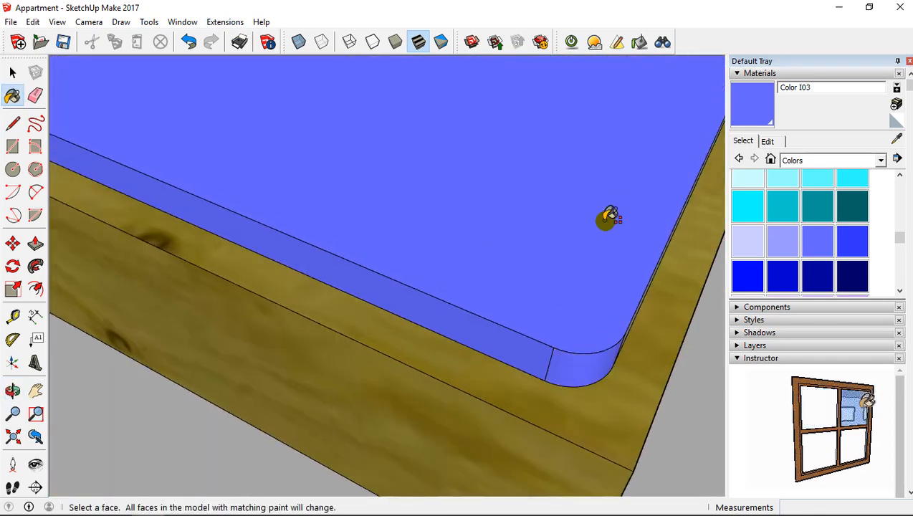
middle_drag(609, 217, 265, 258)
middle_drag(356, 254, 290, 235)
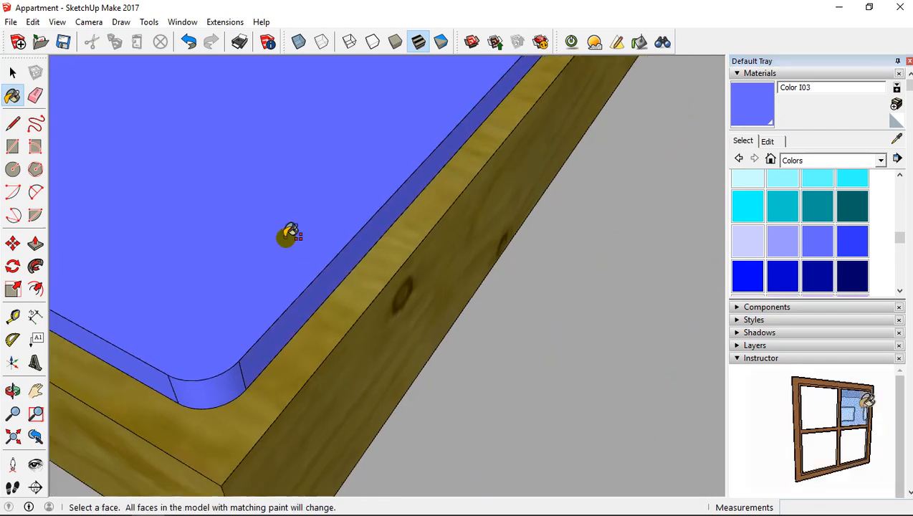
scroll(286, 236, down, 6)
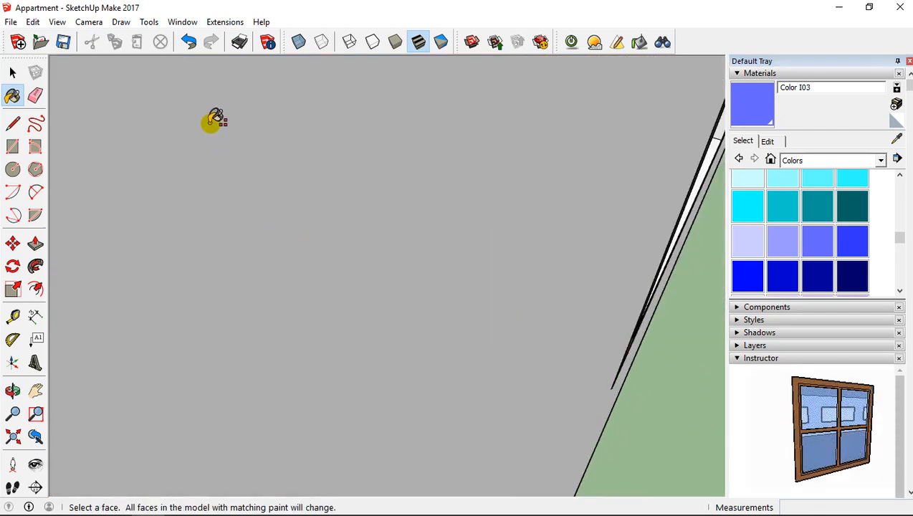
scroll(210, 123, down, 3)
middle_drag(511, 223, 477, 229)
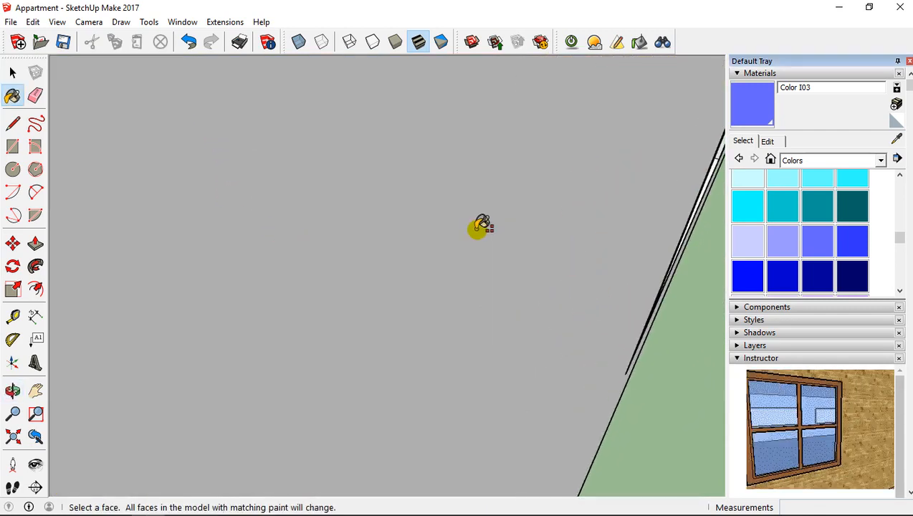
scroll(462, 237, down, 8)
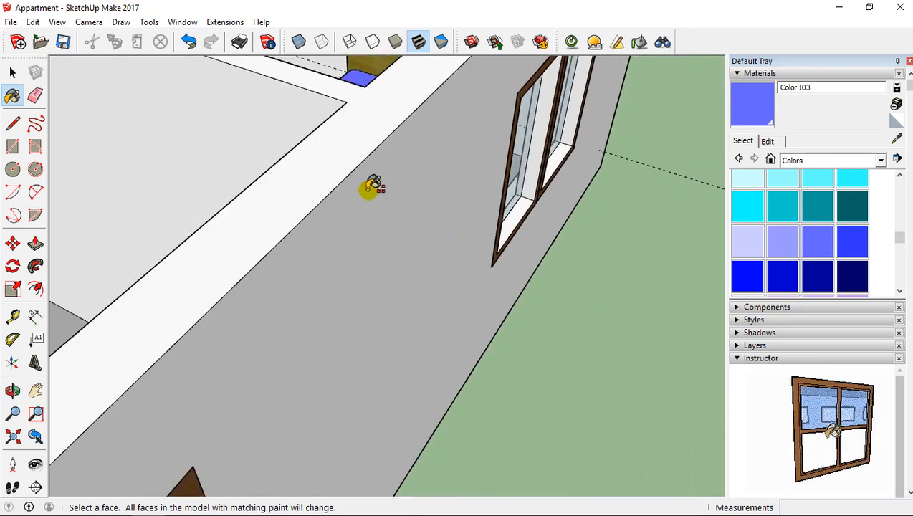
scroll(286, 157, down, 5)
mouse_move(285, 157)
middle_down()
mouse_move(387, 259)
mouse_move(418, 242)
mouse_move(444, 297)
mouse_move(495, 330)
mouse_move(483, 333)
mouse_move(482, 349)
mouse_move(458, 264)
middle_up()
scroll(418, 242, up, 5)
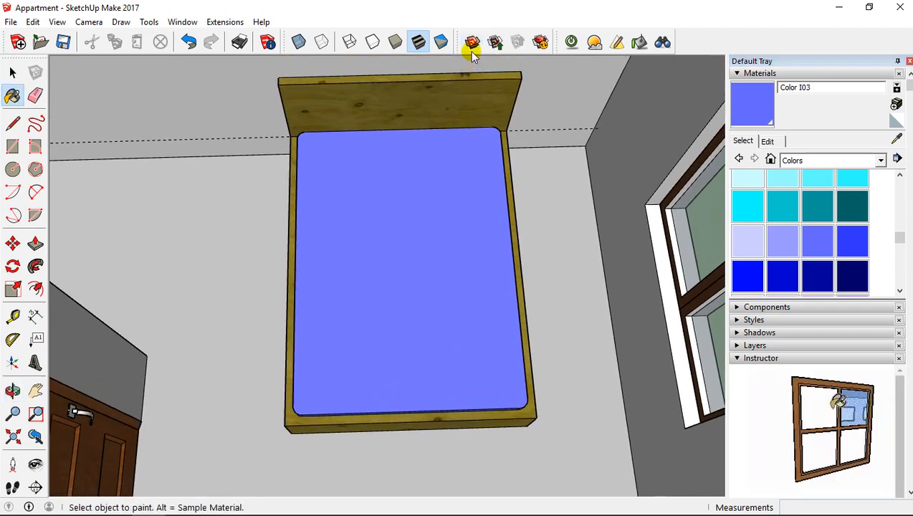
Search 3D Warehouse for "pillow".
click(471, 45)
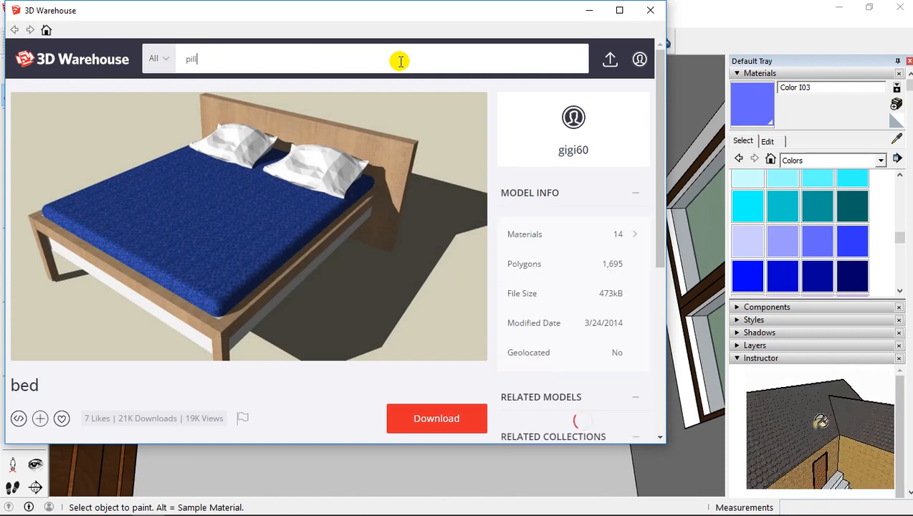
text(ow)
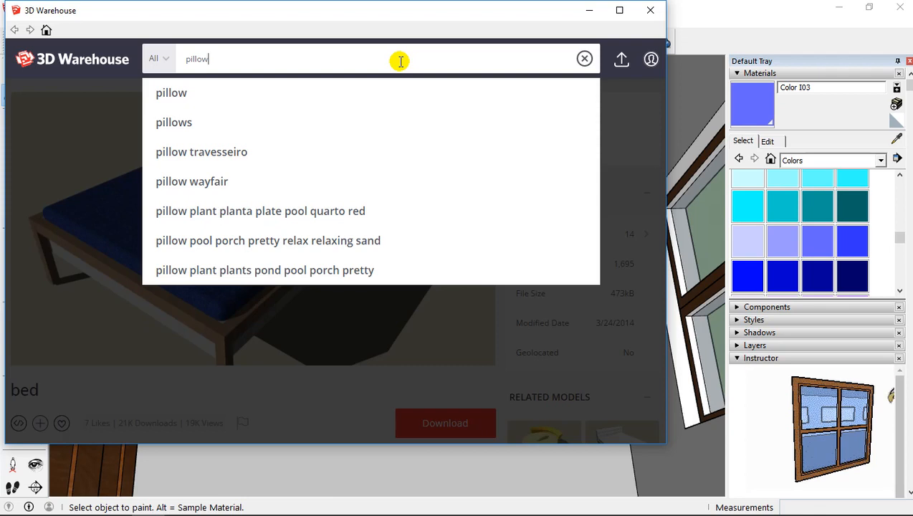
click(218, 96)
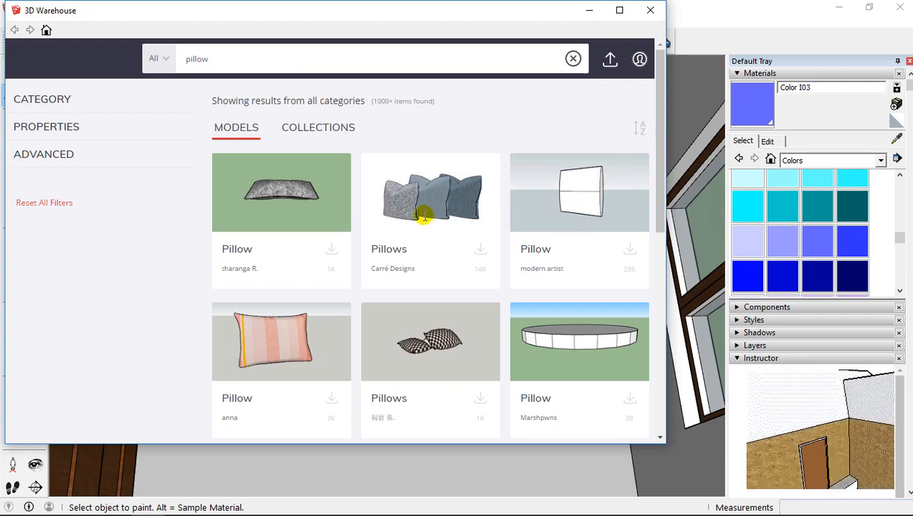
Download the plain white 36 kB Pillow model from the search results directly into the apartment model.
scroll(424, 215, down, 5)
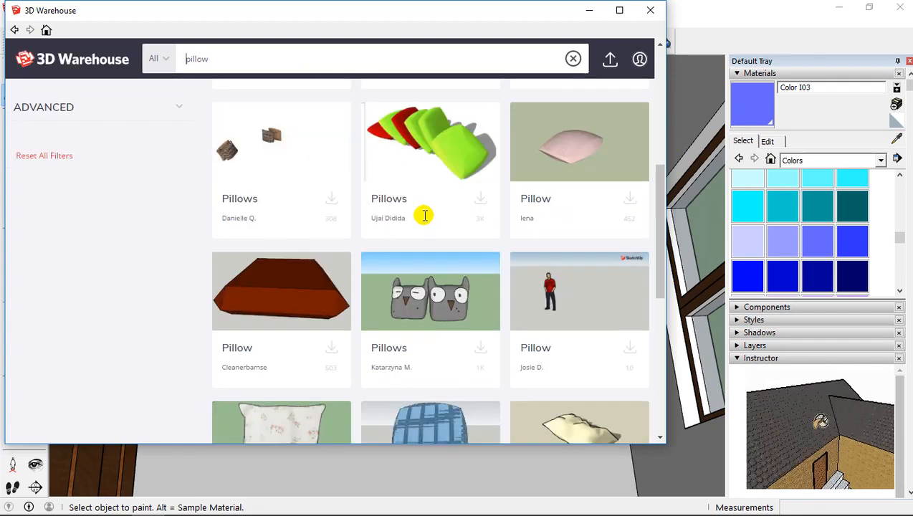
scroll(424, 215, down, 5)
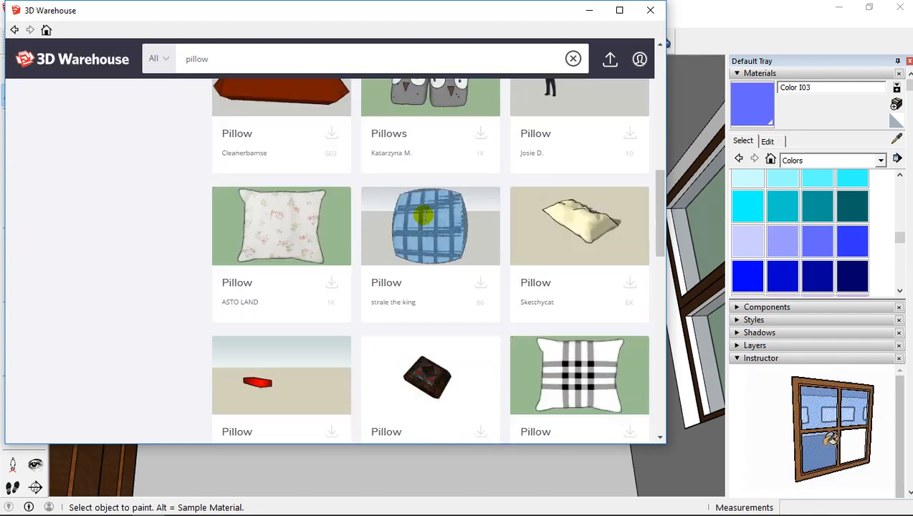
scroll(424, 215, down, 1)
scroll(423, 212, down, 2)
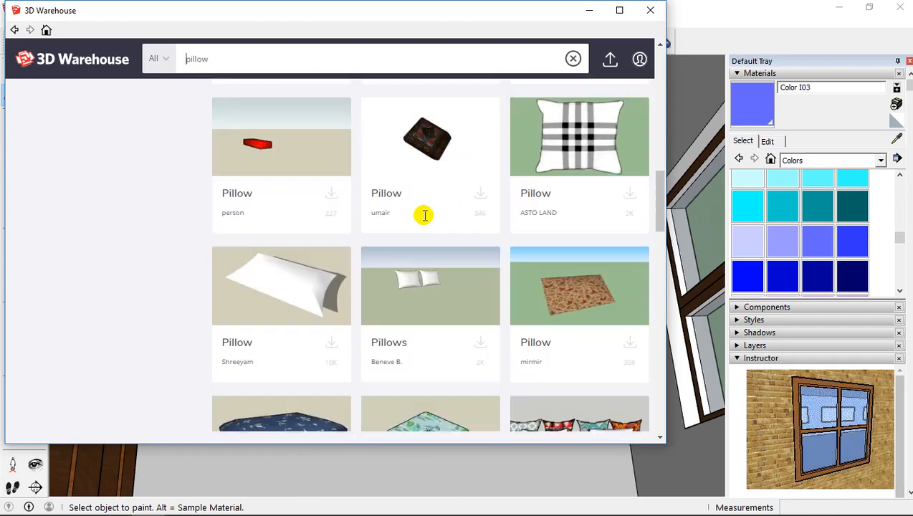
click(287, 269)
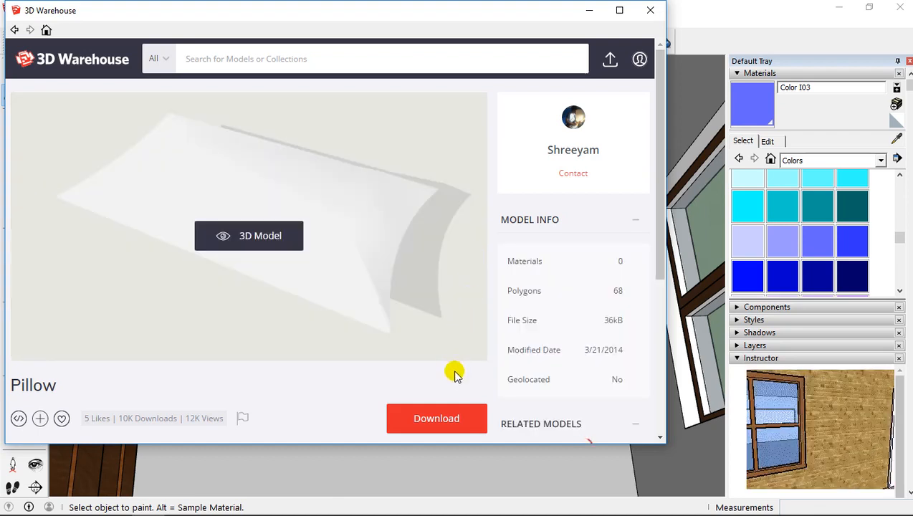
click(442, 421)
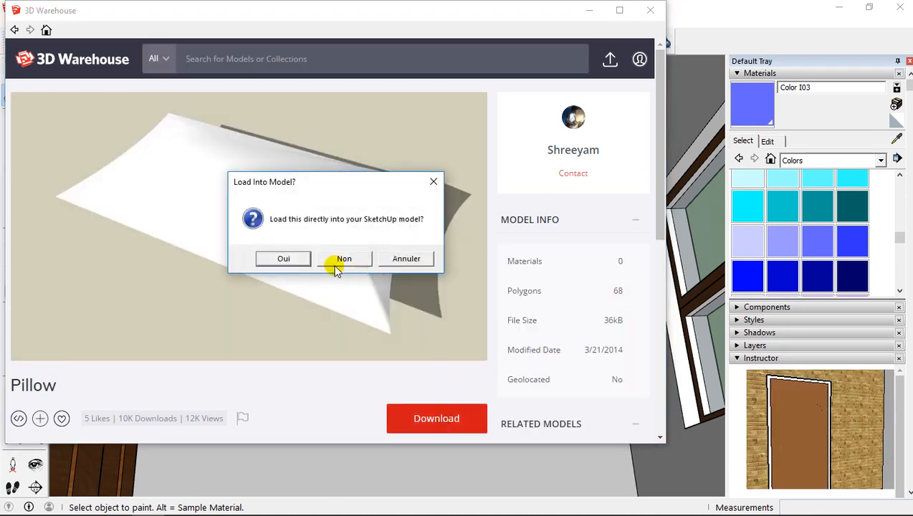
click(282, 259)
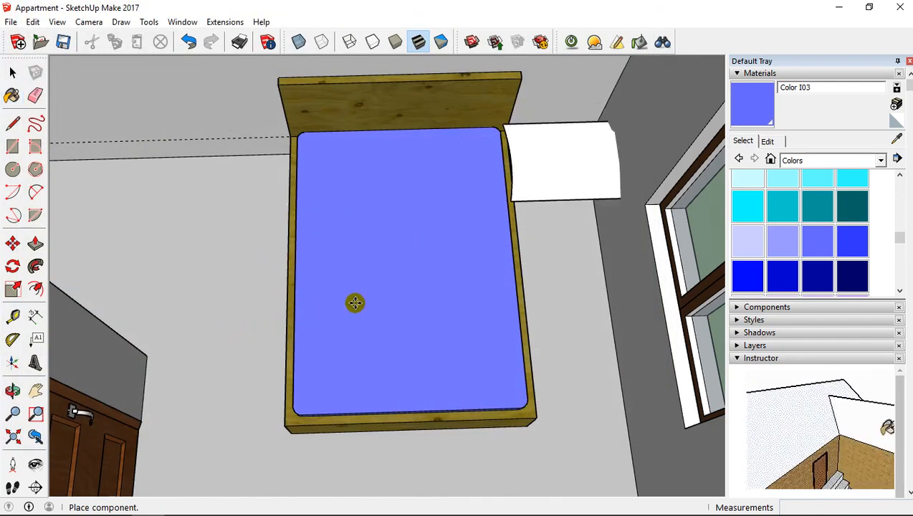
Place the pillow component beside the mattress, close to the headboard.
click(358, 339)
middle_drag(500, 217, 560, 149)
scroll(510, 177, up, 5)
middle_drag(509, 177, 399, 114)
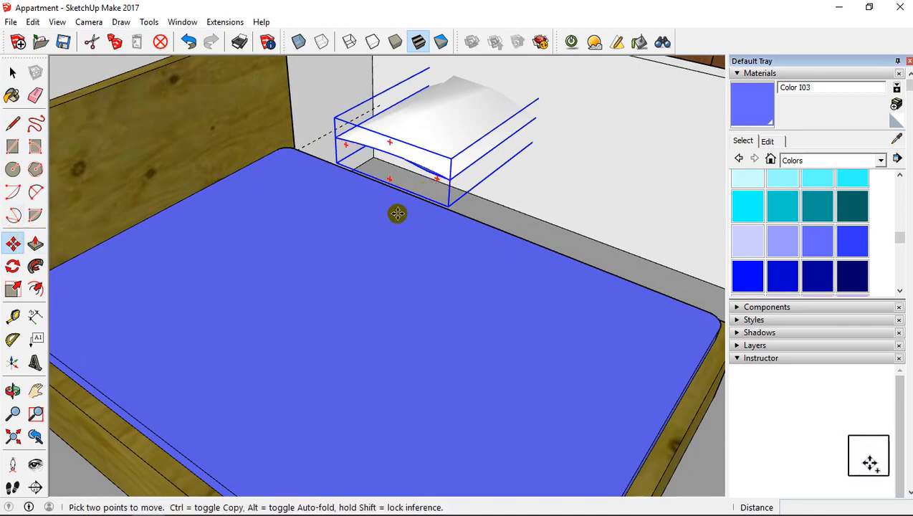
Move the pillow component from beside the bed onto the mattress, alongside the headboard.
click(345, 240)
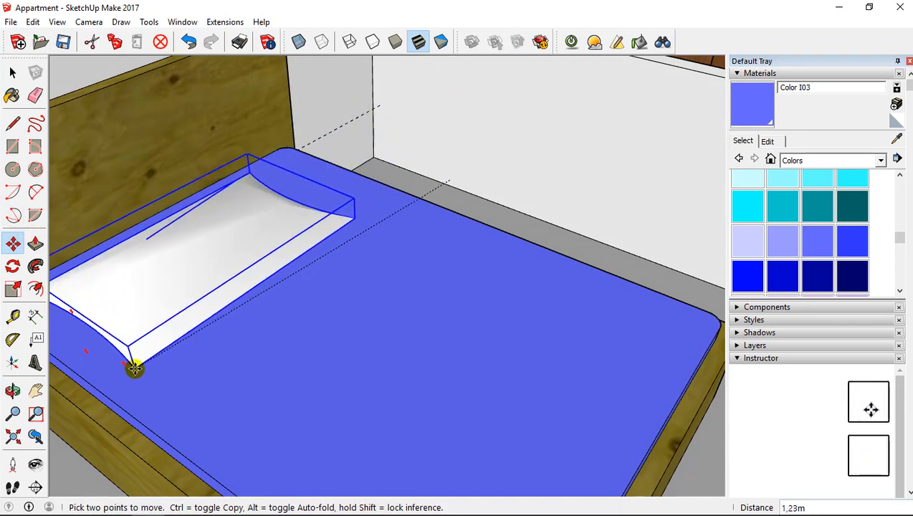
click(133, 368)
middle_drag(132, 309, 212, 306)
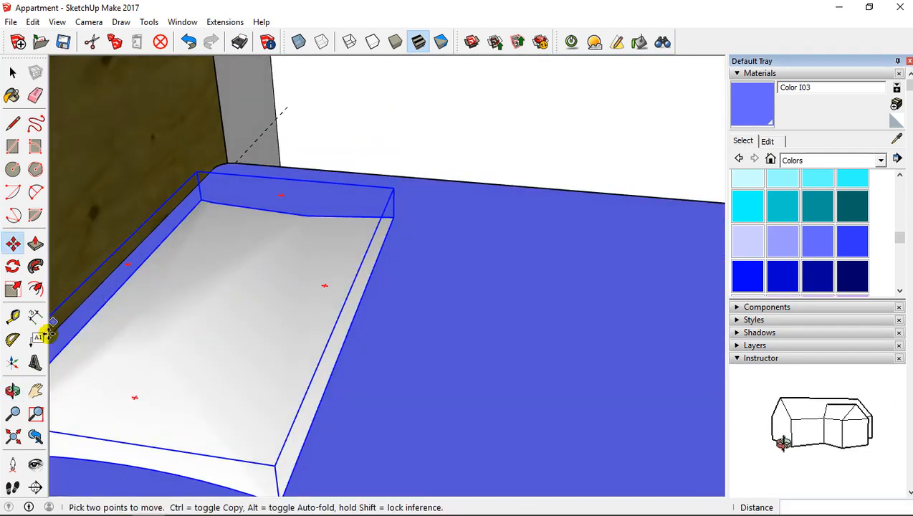
Raise the pillow vertically by about 0.14 m so that it clears the mattress surface.
click(12, 287)
middle_drag(295, 301, 265, 254)
drag(220, 271, 301, 234)
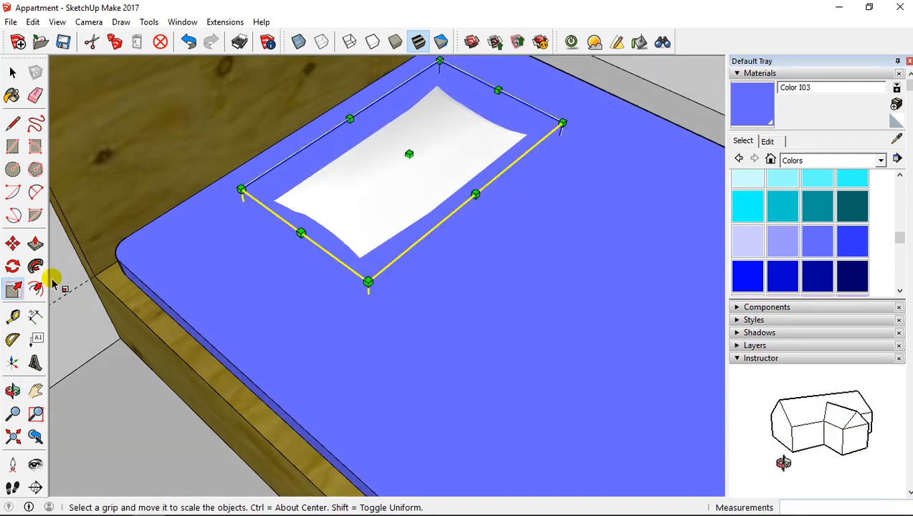
click(14, 245)
click(373, 201)
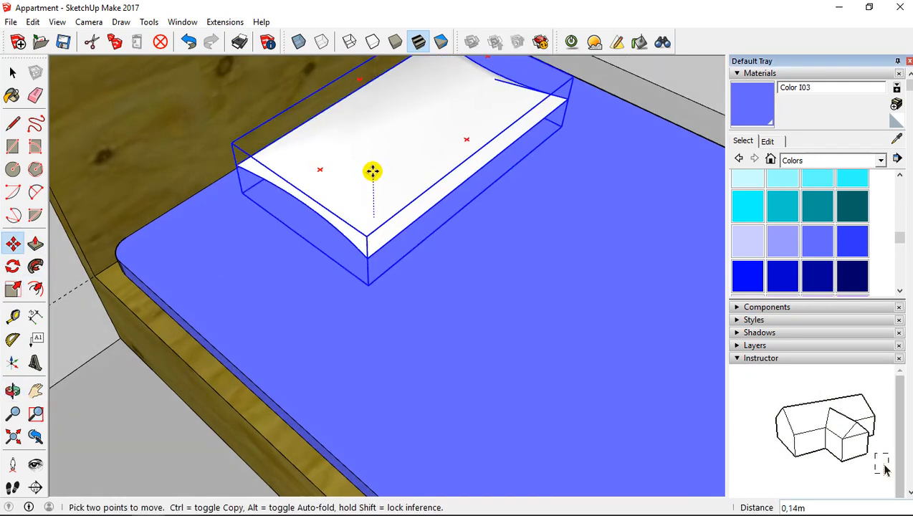
click(373, 171)
Scale the pillow down in length and width so that it covers only part of the headboard end.
click(14, 290)
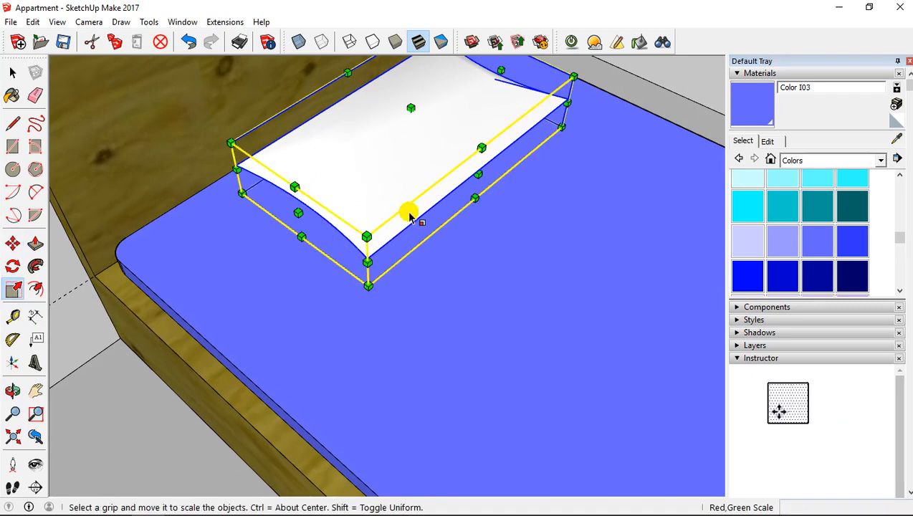
drag(299, 212, 433, 122)
drag(573, 79, 510, 90)
middle_drag(483, 138, 299, 216)
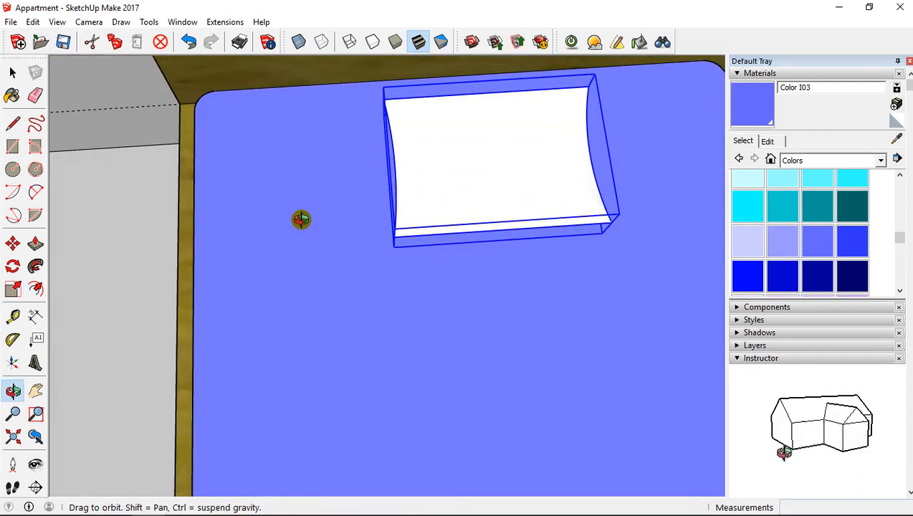
middle_drag(508, 186, 387, 195)
middle_drag(326, 209, 261, 212)
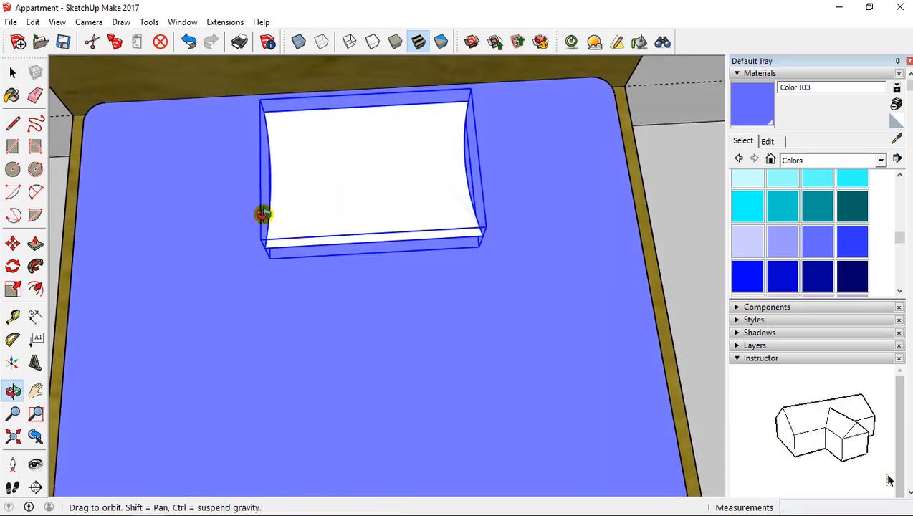
key(t)
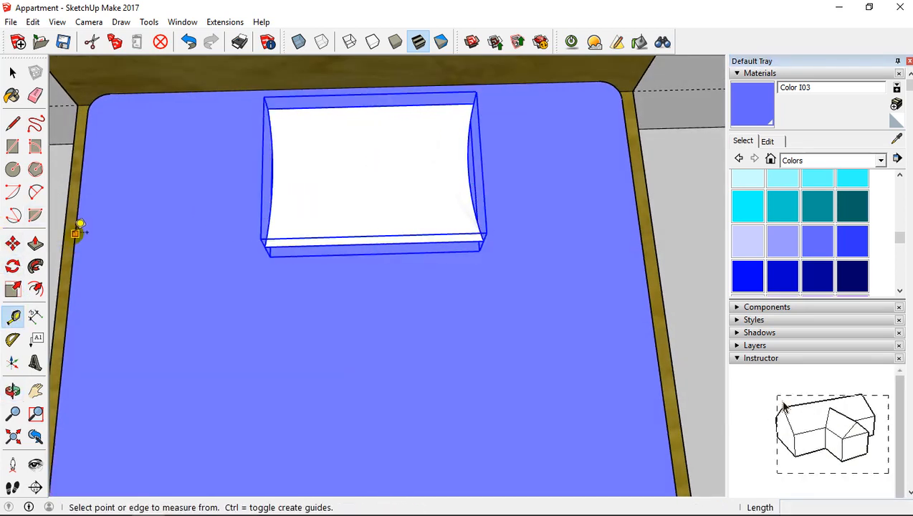
click(74, 233)
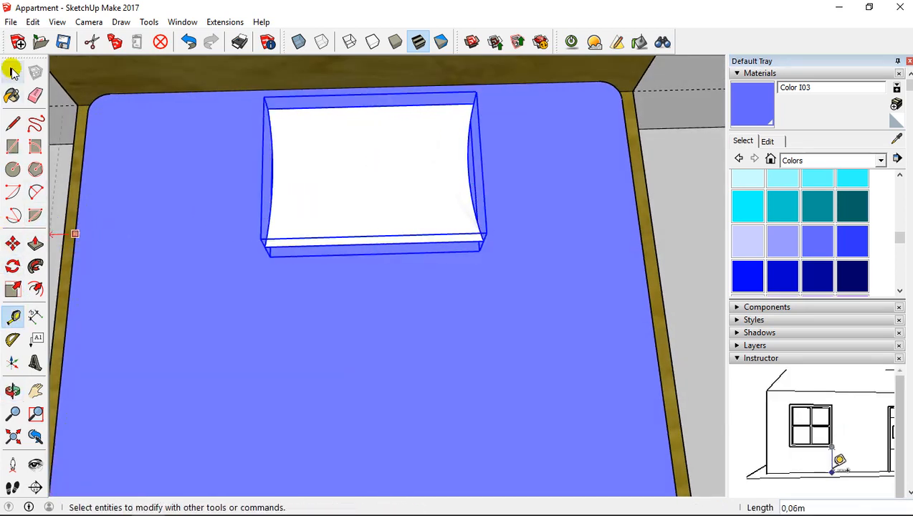
click(12, 72)
Create two guide lines on the mattress, each 20 cm inward from one of its long sides.
click(13, 316)
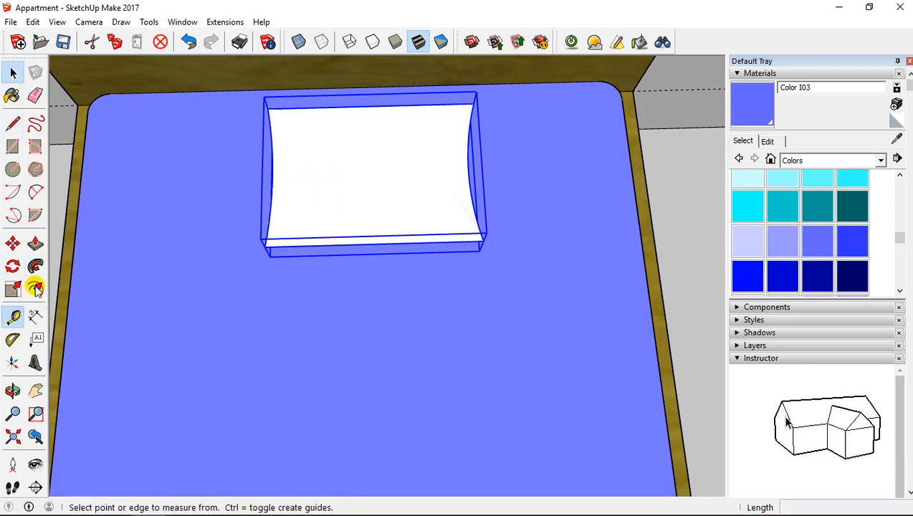
click(71, 268)
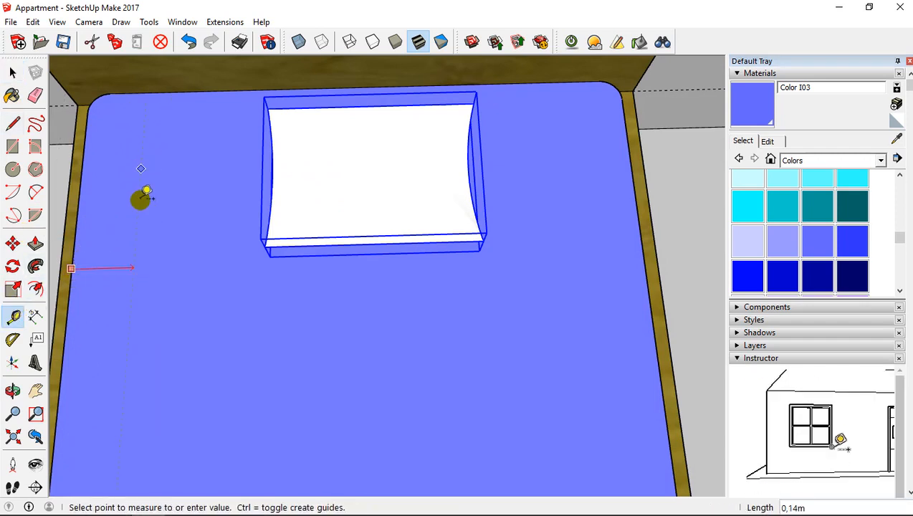
middle_drag(147, 265, 247, 82)
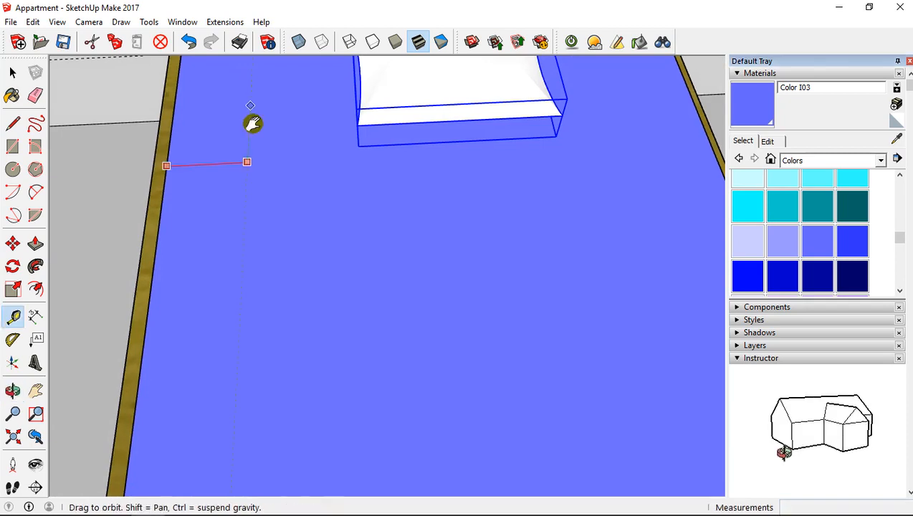
middle_drag(251, 122, 234, 256)
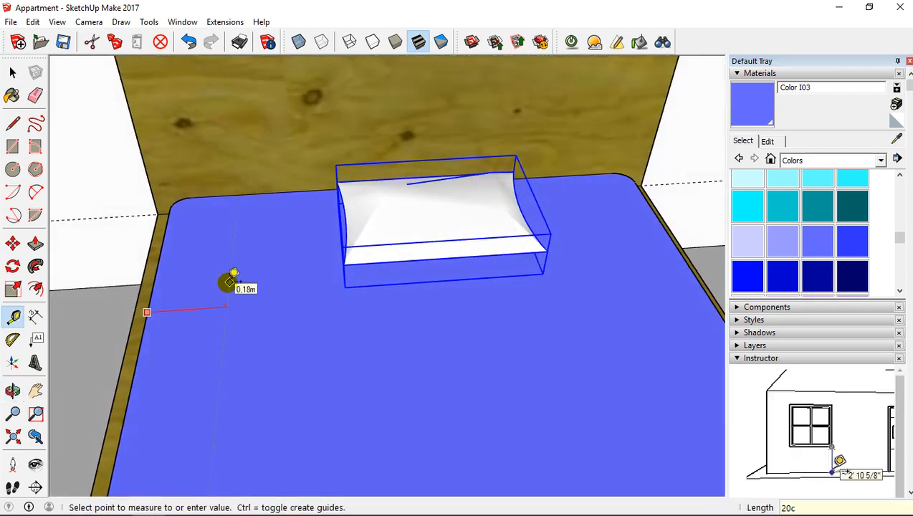
click(230, 282)
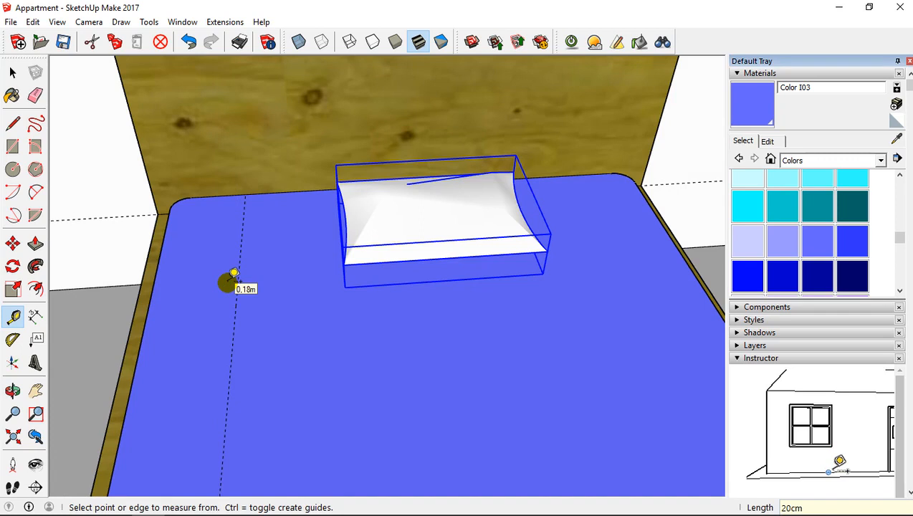
click(684, 259)
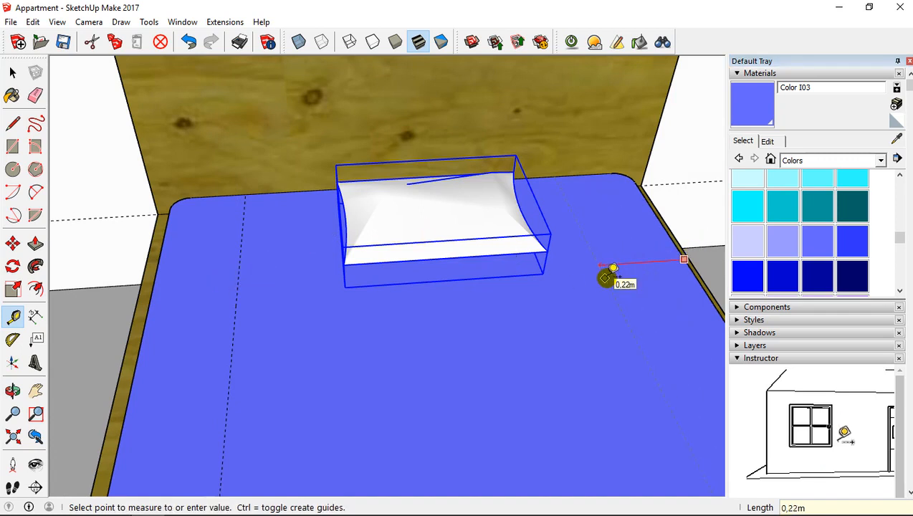
key(Return)
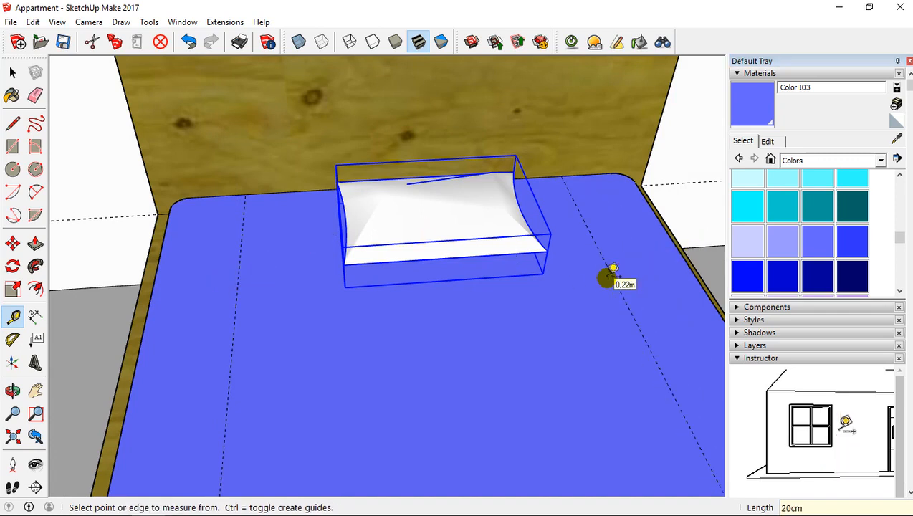
Move the pillow about 0.27 m along the headboard to the nearer mattress guide line.
middle_drag(458, 261, 385, 324)
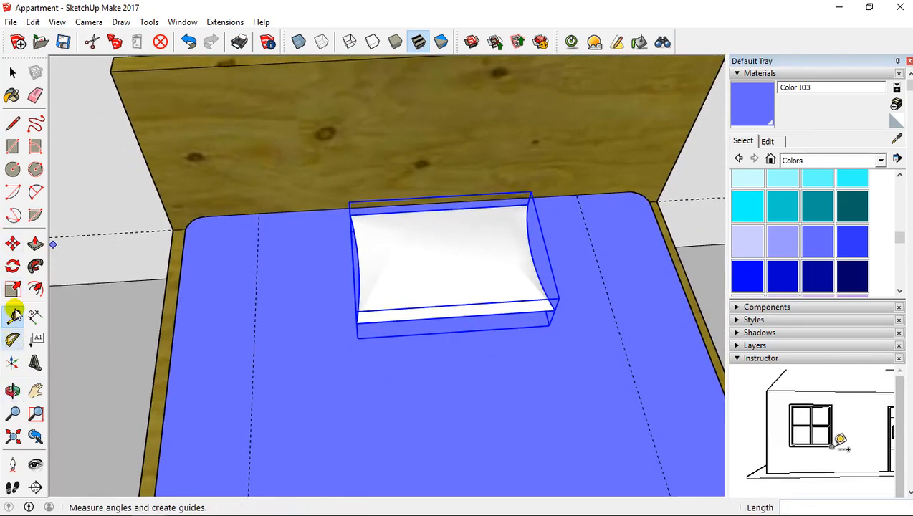
middle_drag(145, 304, 428, 279)
key(m)
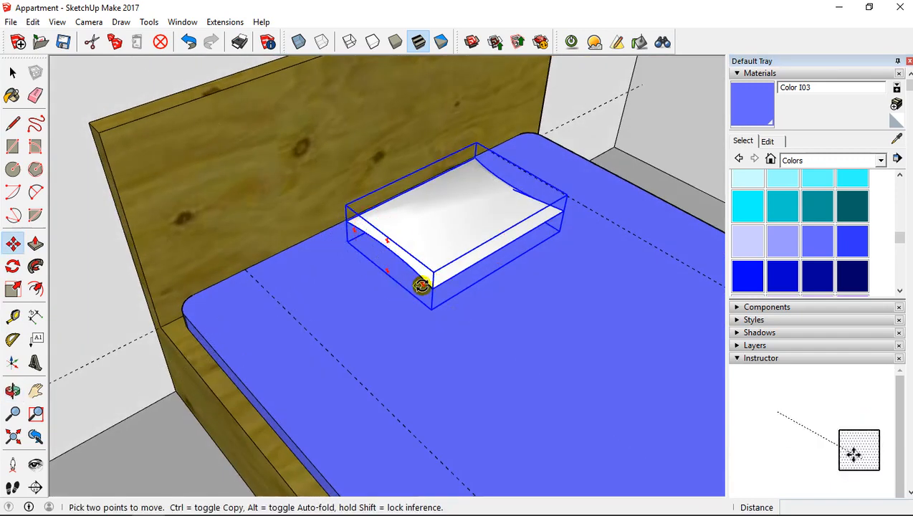
click(433, 284)
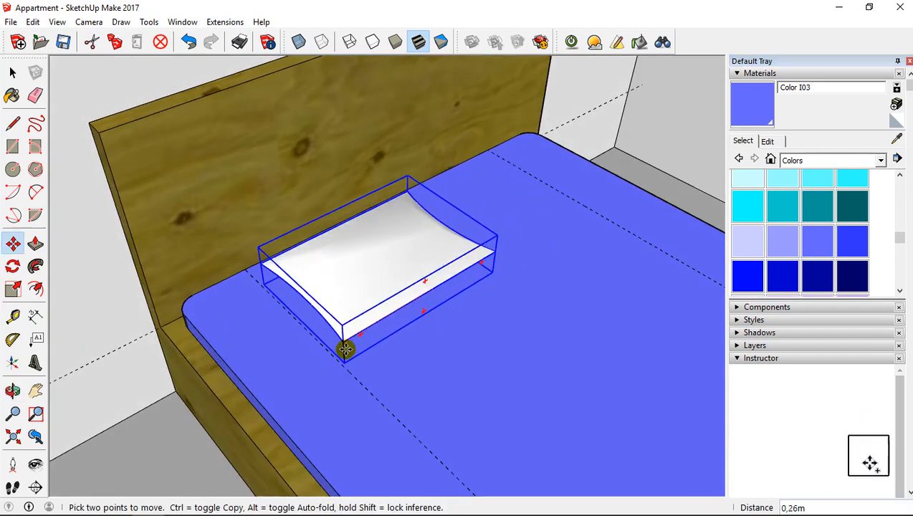
click(343, 351)
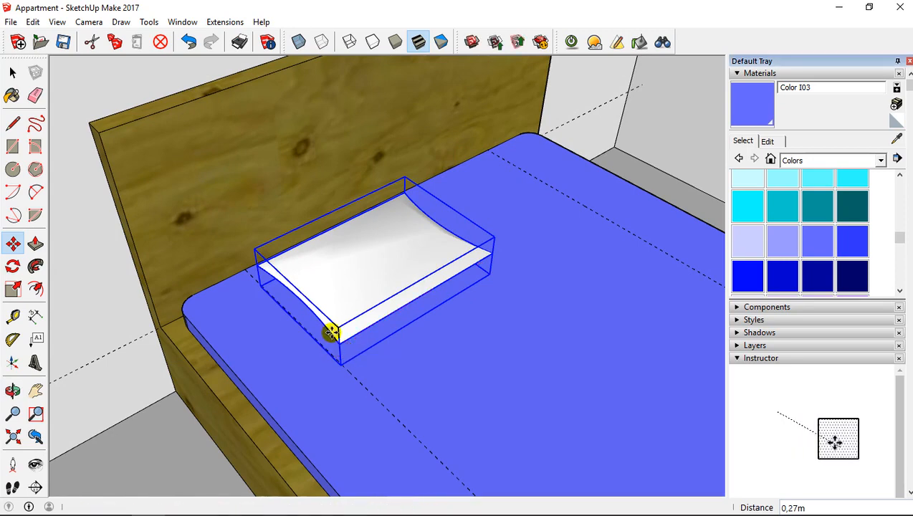
Lower the pillow about 0.09 m onto the mattress and align its side with the guide line.
scroll(330, 332, up, 2)
middle_drag(333, 330, 464, 189)
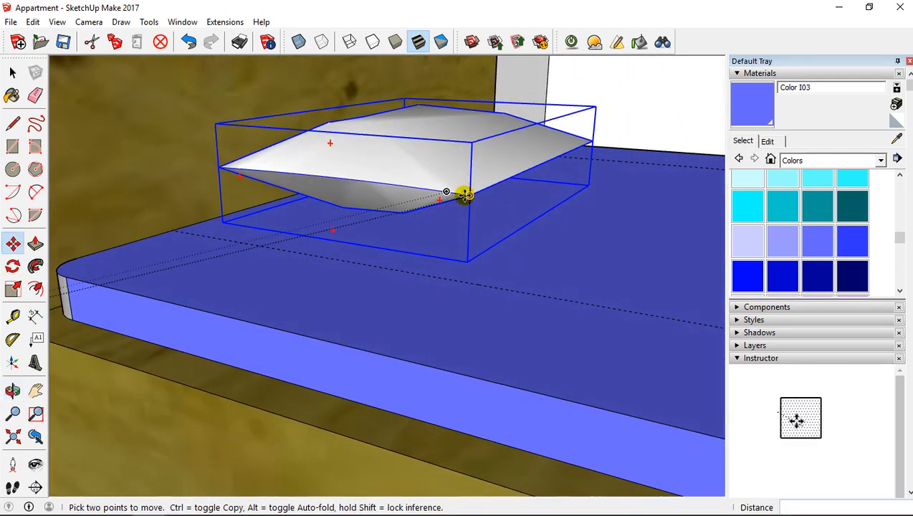
click(465, 194)
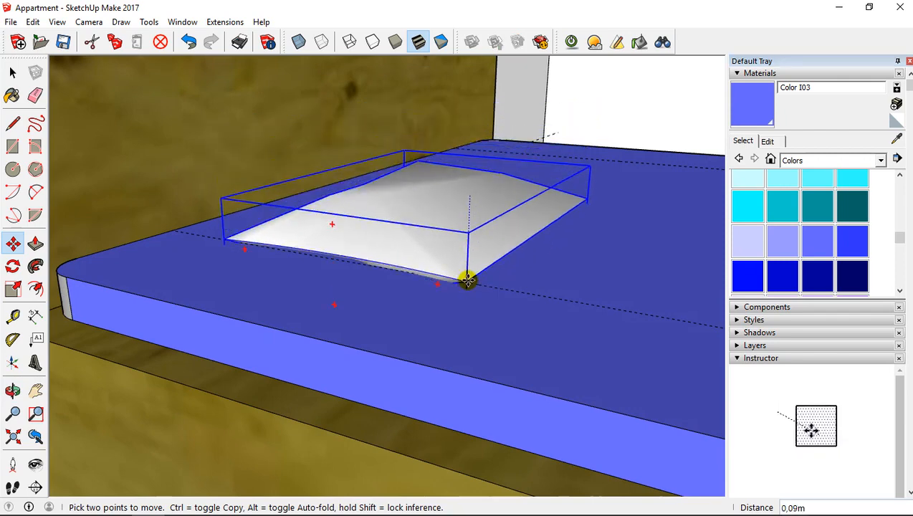
click(469, 282)
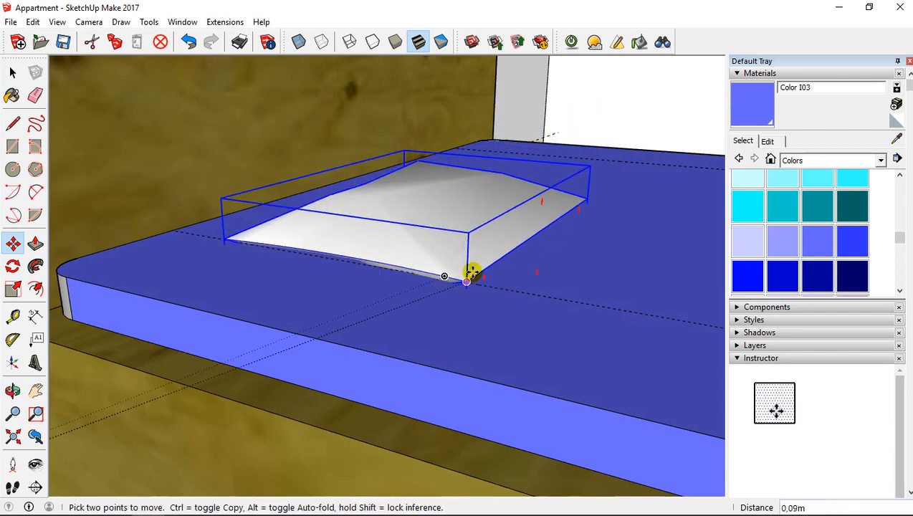
click(470, 283)
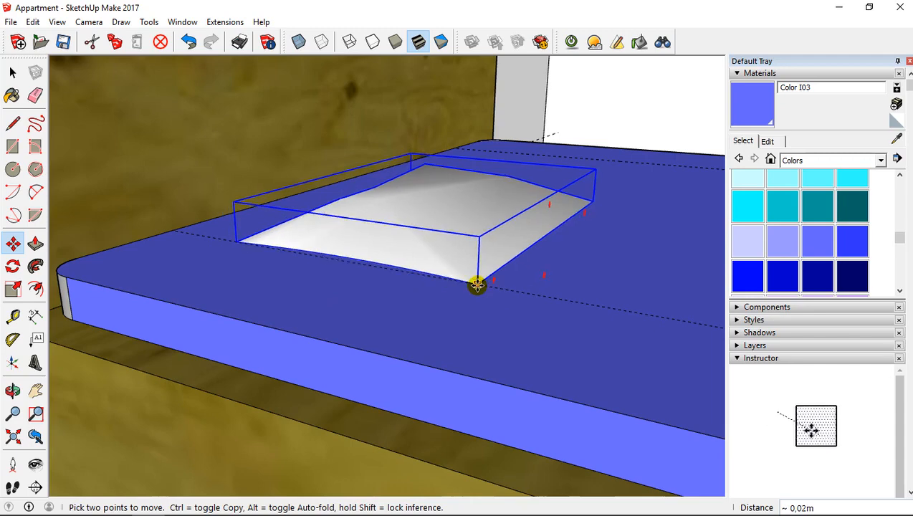
Try to copy the pillow toward the opposite guide line, and undo the copy.
middle_drag(544, 238, 410, 257)
scroll(410, 257, down, 3)
middle_drag(499, 223, 319, 255)
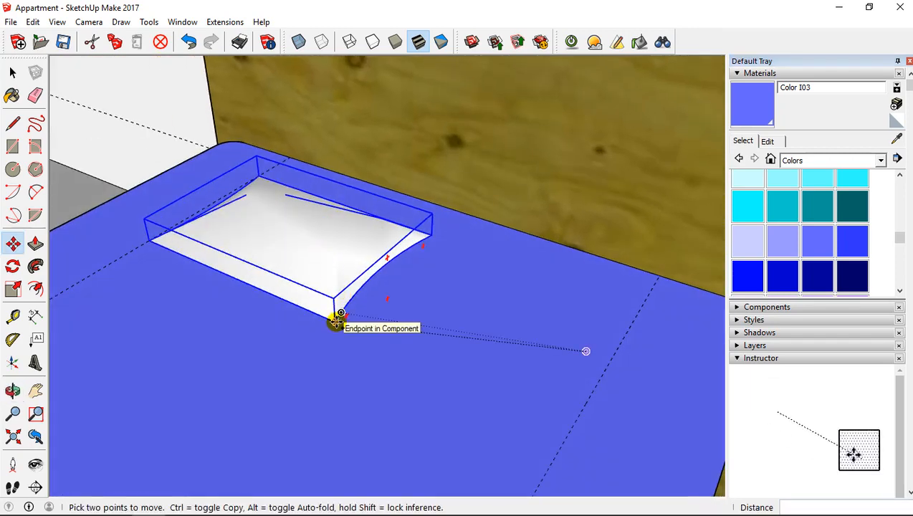
click(335, 321)
key(ctrl)
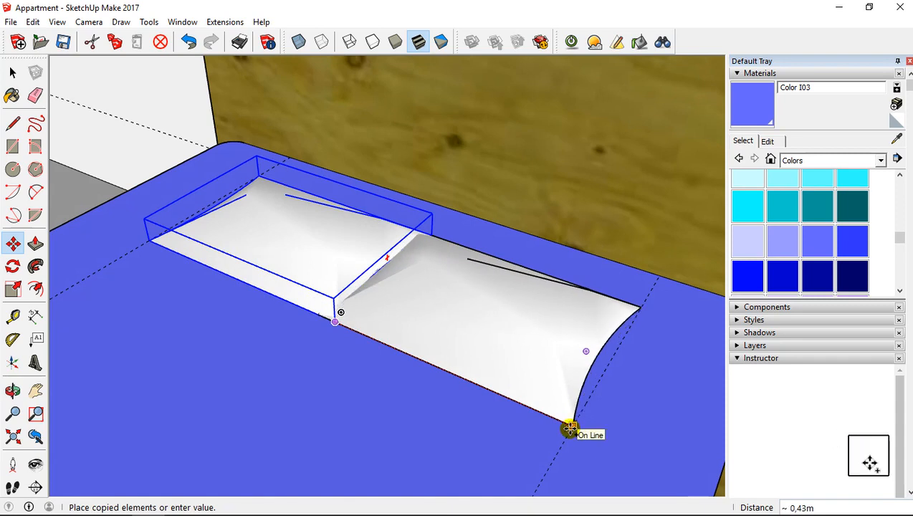
click(318, 294)
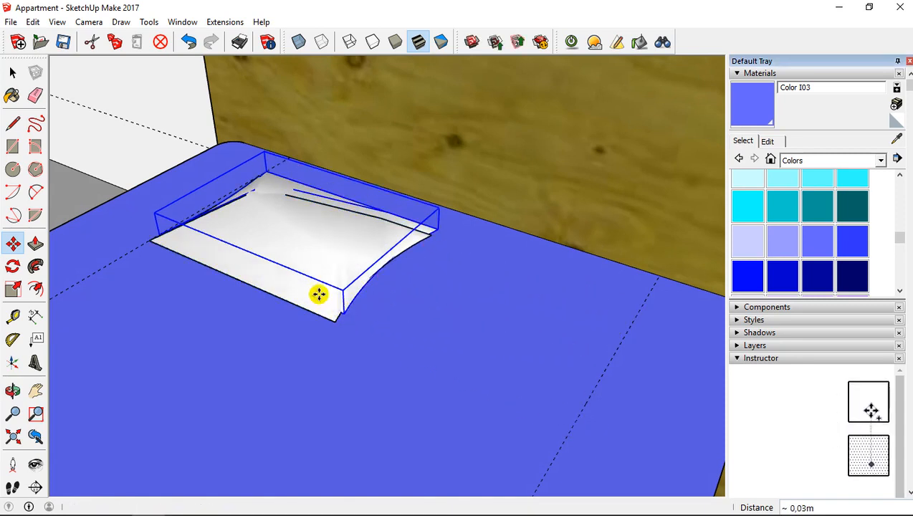
middle_drag(307, 287, 345, 314)
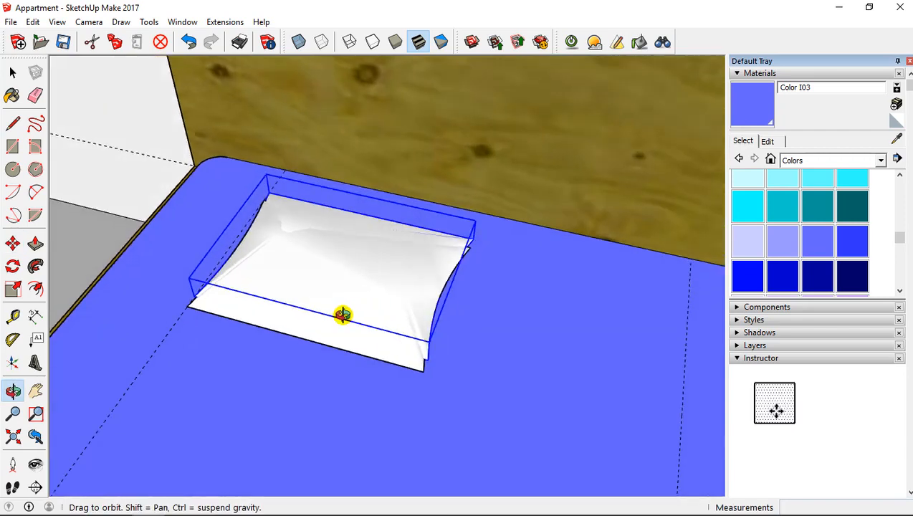
click(188, 40)
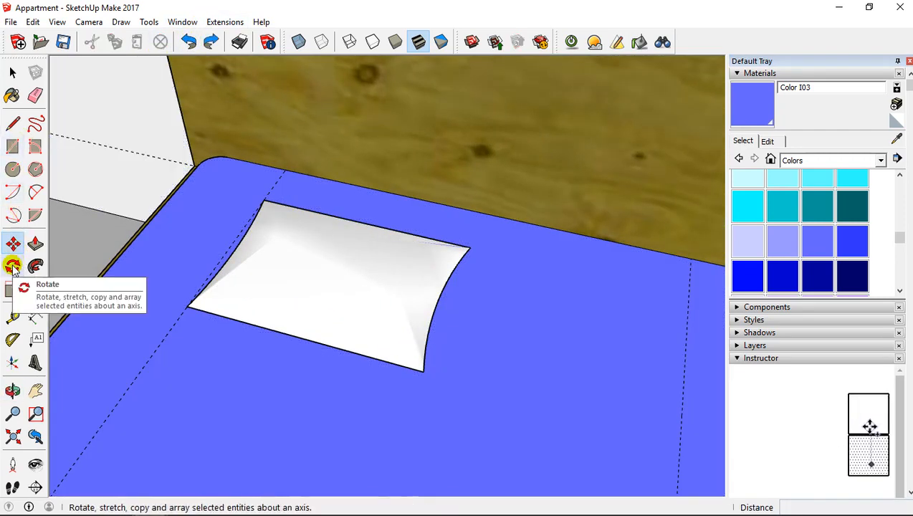
Nudge the pillow about 0.01 m and scale it to about 0.85 along red and 1.15 along blue.
click(436, 298)
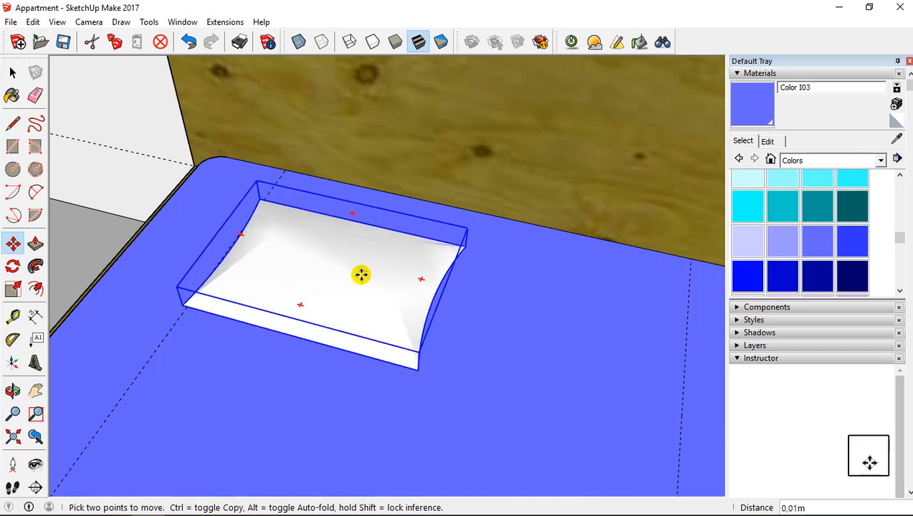
click(361, 274)
middle_drag(401, 300, 362, 222)
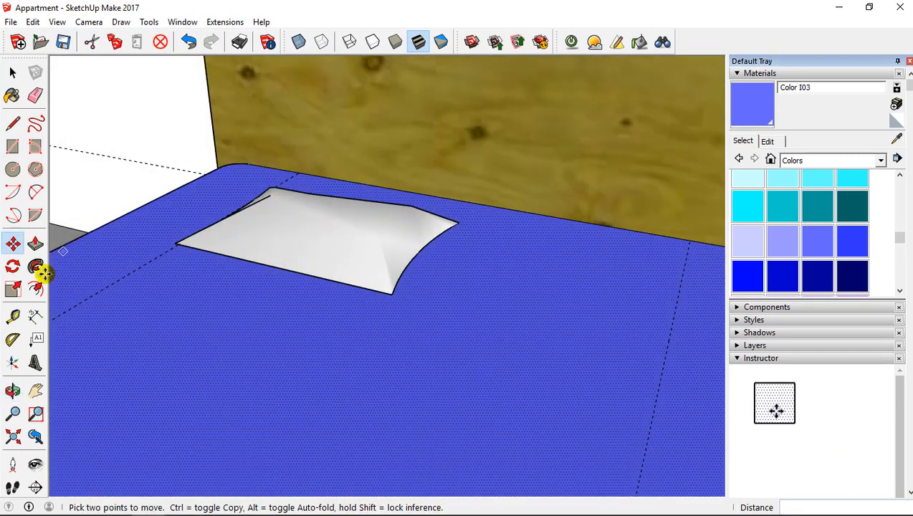
click(13, 289)
middle_drag(320, 243, 381, 240)
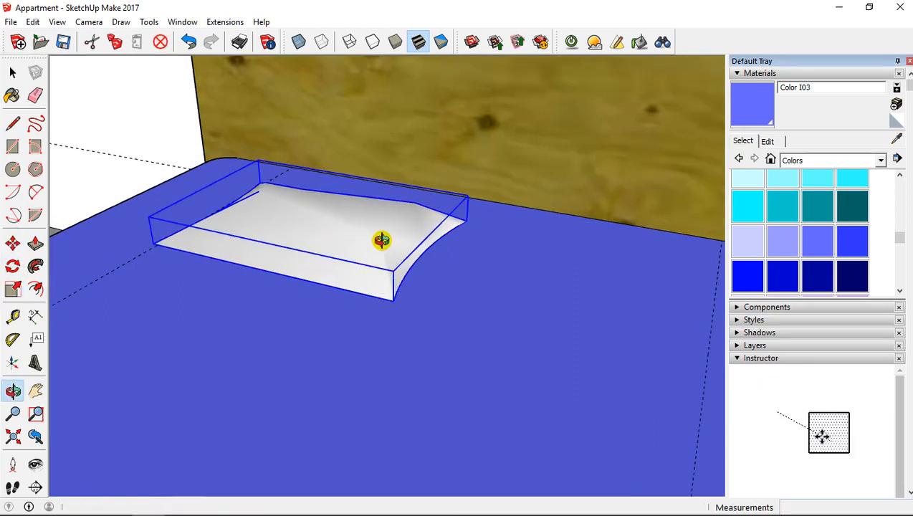
click(391, 243)
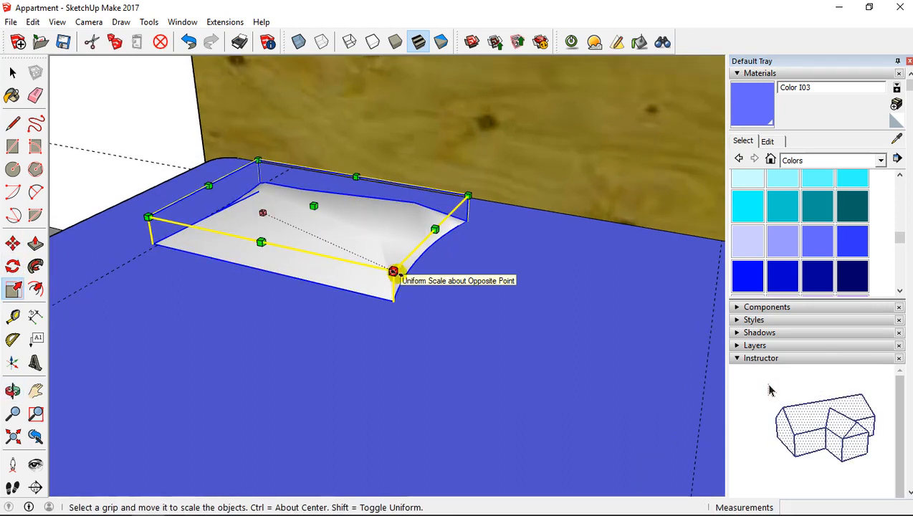
drag(430, 230, 397, 214)
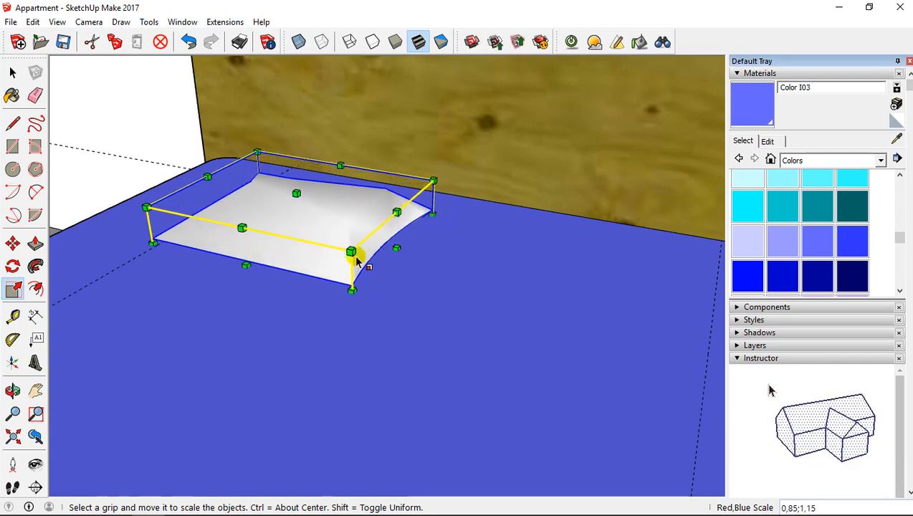
middle_drag(356, 260, 129, 337)
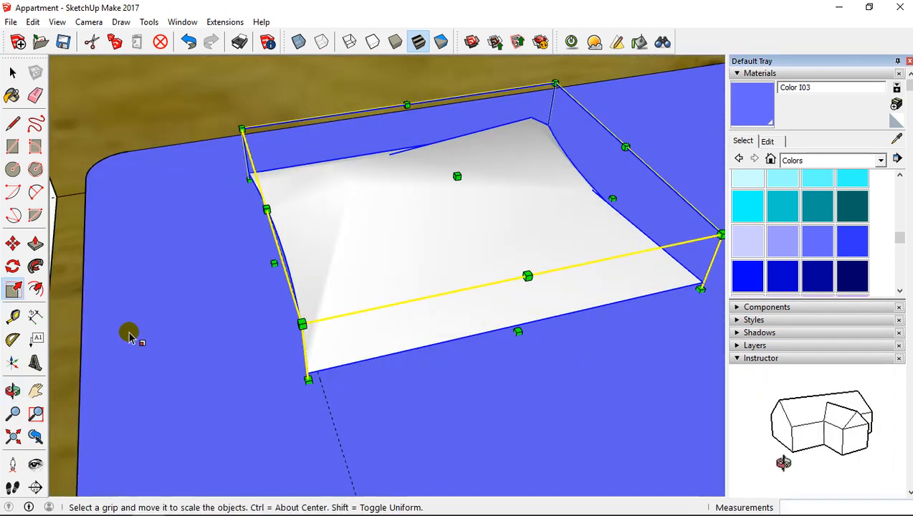
Move the pillow about 0.02 m so its front corner sits on the nearer guide line.
click(12, 244)
click(309, 366)
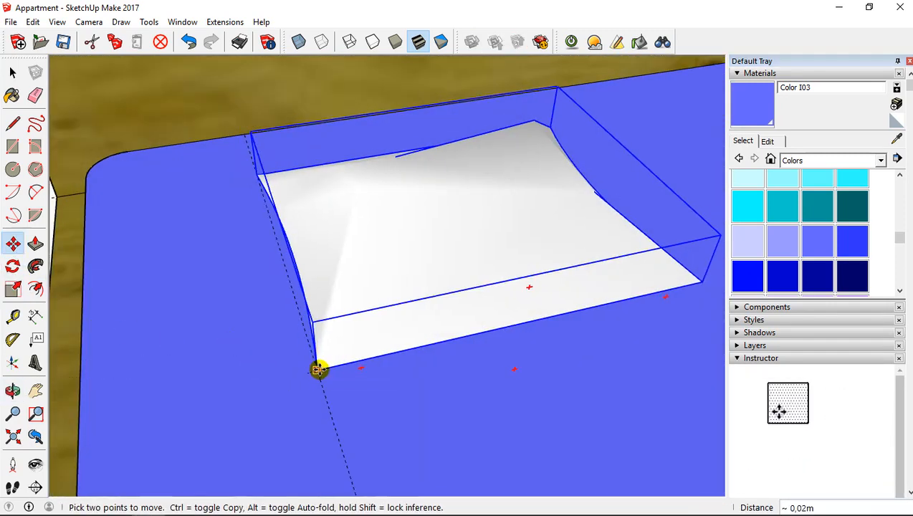
click(318, 369)
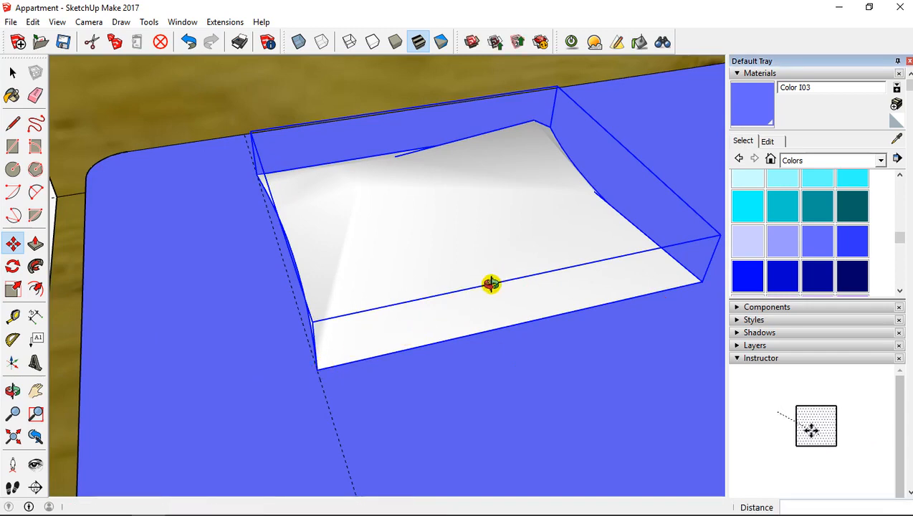
Try to copy the pillow along the headboard so its front corner lands on the opposite guide line.
middle_drag(490, 283, 258, 332)
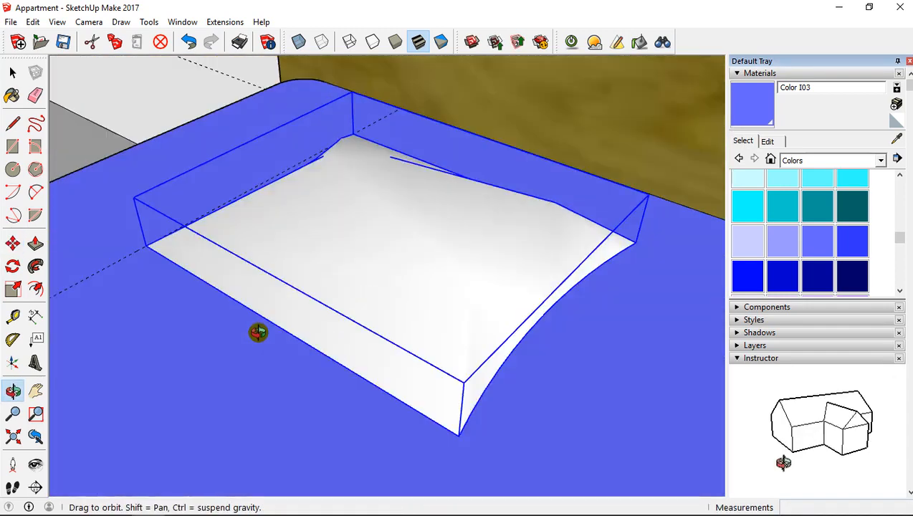
shift+middle_drag(458, 373, 467, 210)
scroll(467, 215, down, 2)
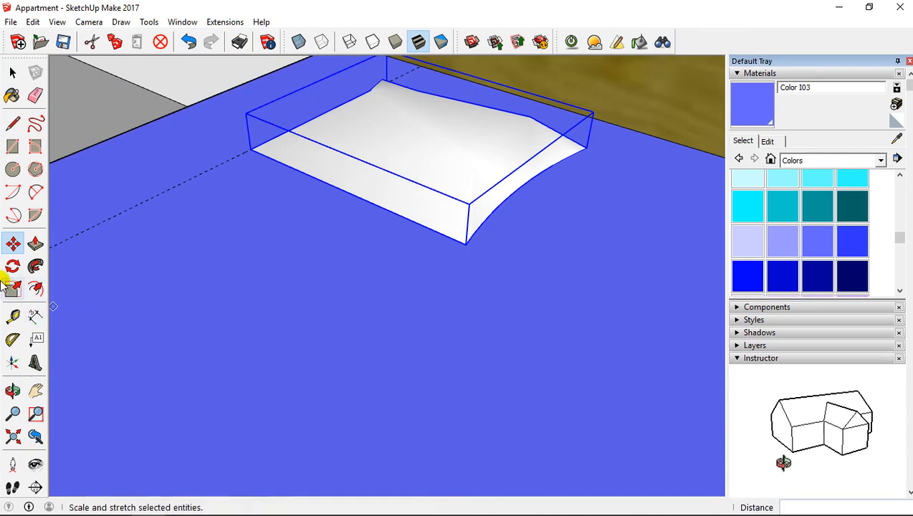
click(12, 245)
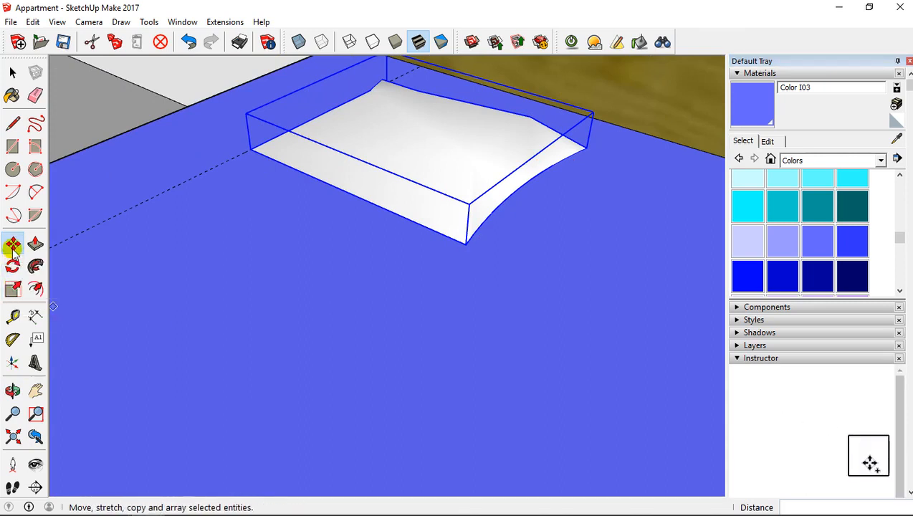
click(467, 243)
middle_drag(560, 295, 530, 366)
key(ctrl)
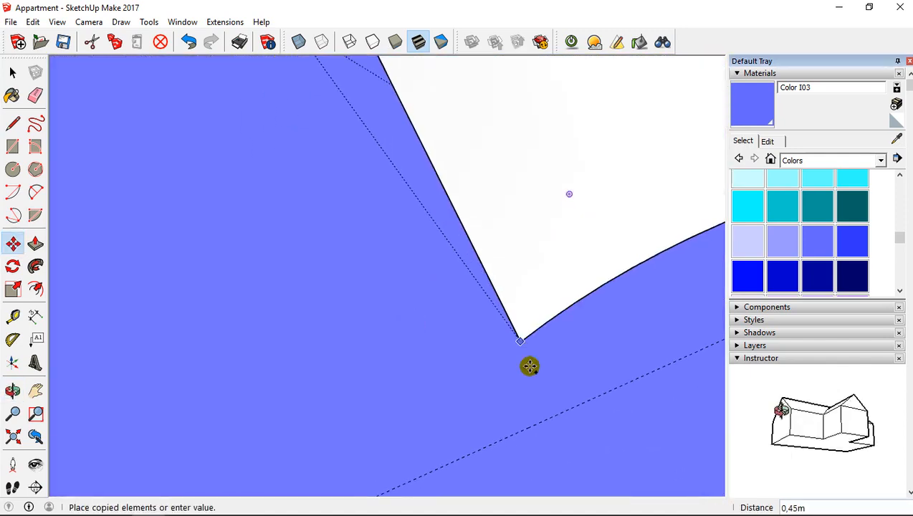
click(527, 427)
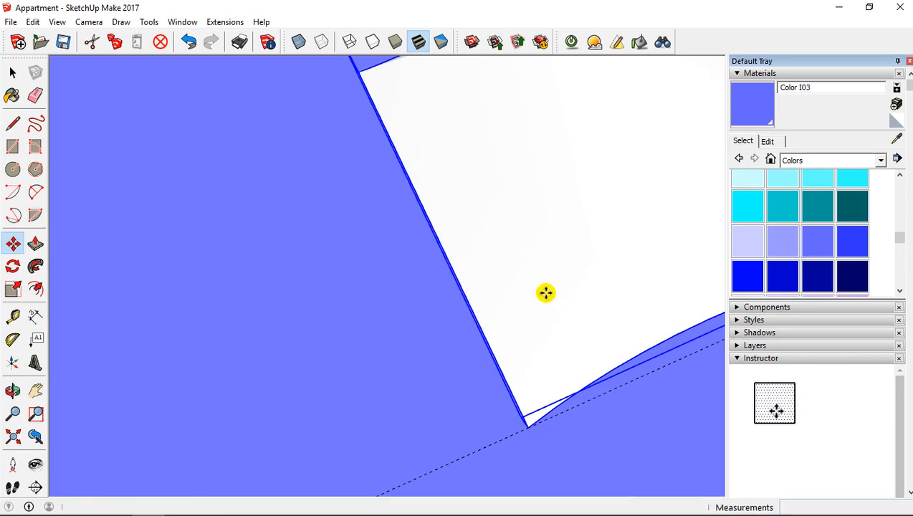
Add a guide line parallel to the mattress's headboard edge, about 0.43 m away near the pillows' front corners.
middle_drag(545, 293, 337, 268)
click(13, 244)
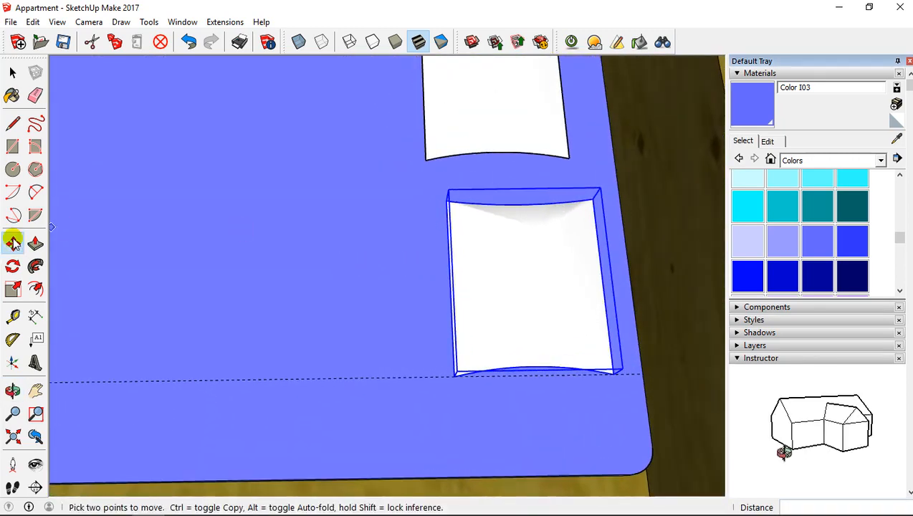
click(13, 318)
click(616, 177)
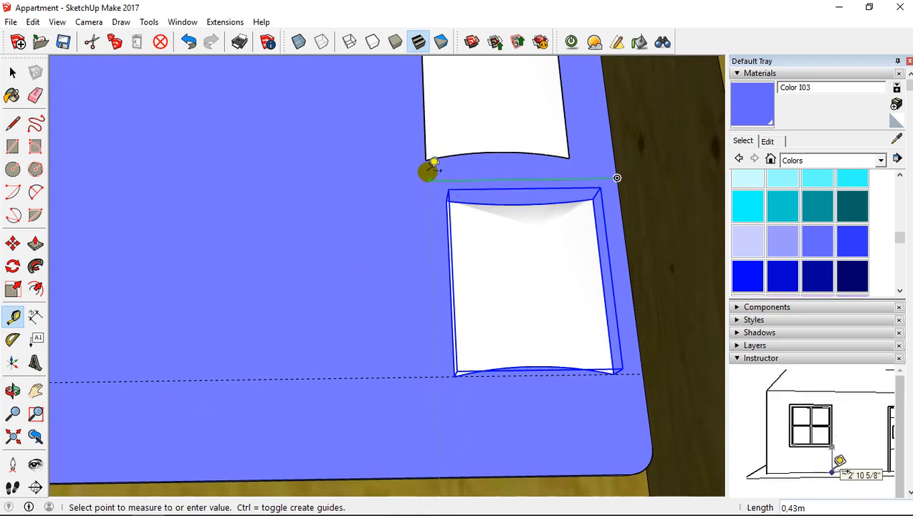
scroll(431, 160, up, 3)
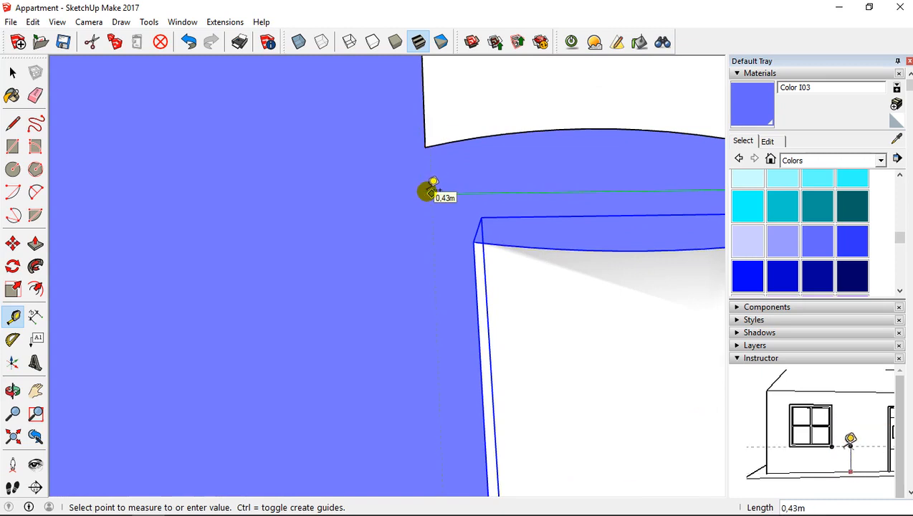
click(432, 190)
scroll(430, 182, up, 2)
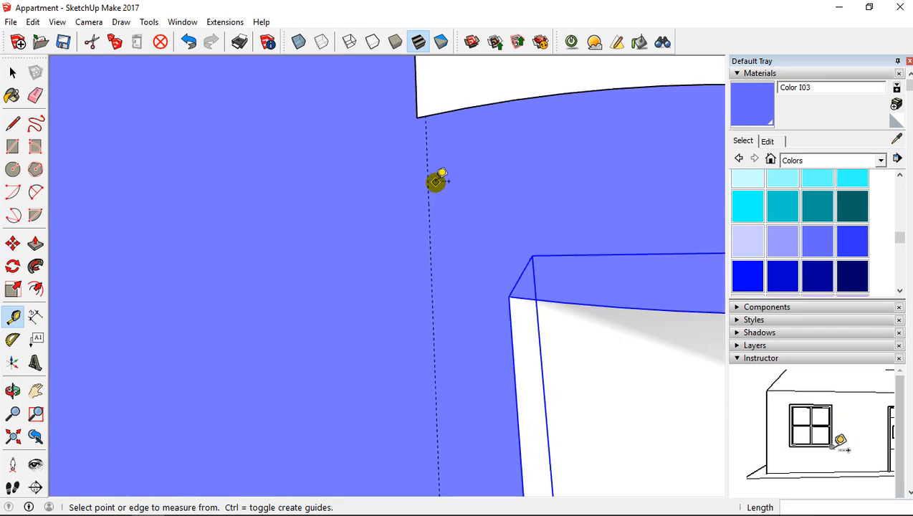
scroll(443, 177, up, 2)
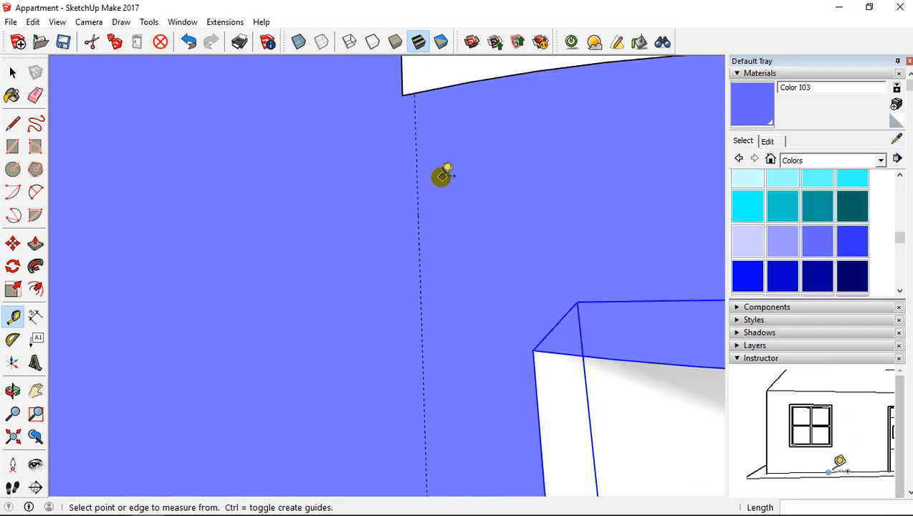
Select the original pillow and measure the gap between the new guide line and the pillow's front corner.
click(417, 175)
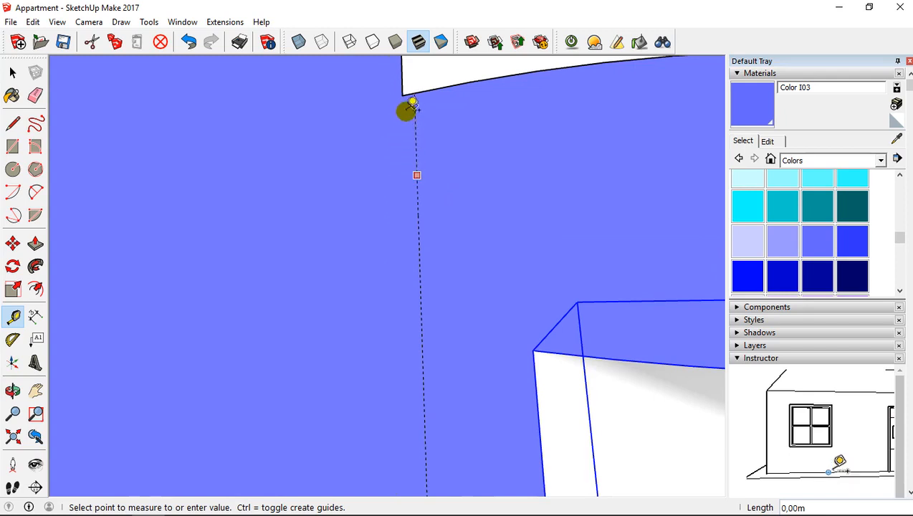
click(14, 74)
middle_drag(358, 161, 463, 311)
scroll(456, 190, down, 4)
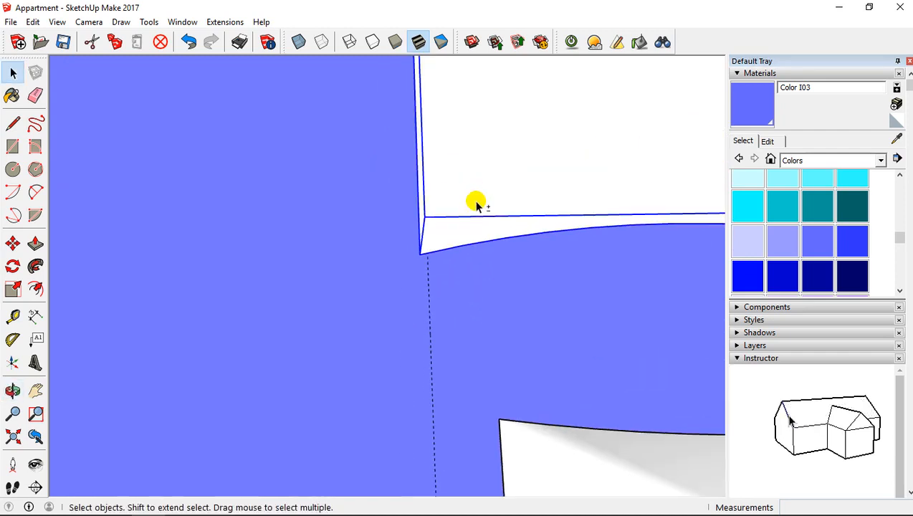
scroll(473, 229, down, 2)
middle_drag(533, 267, 485, 224)
scroll(485, 222, up, 3)
scroll(434, 208, up, 2)
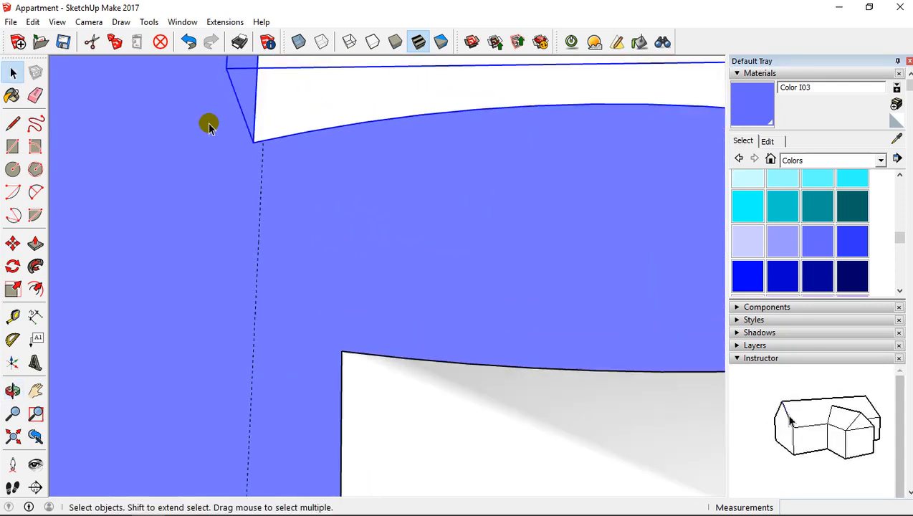
middle_drag(259, 164, 356, 199)
scroll(356, 195, up, 1)
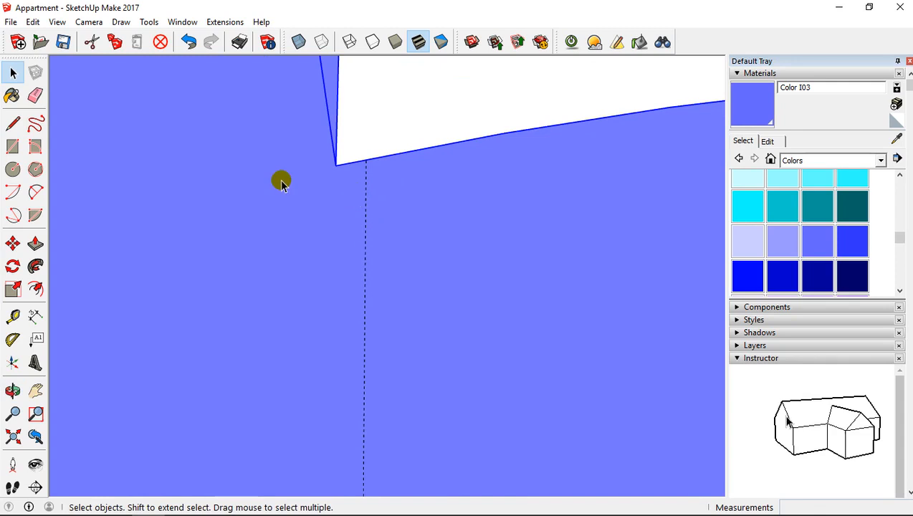
click(14, 313)
click(365, 182)
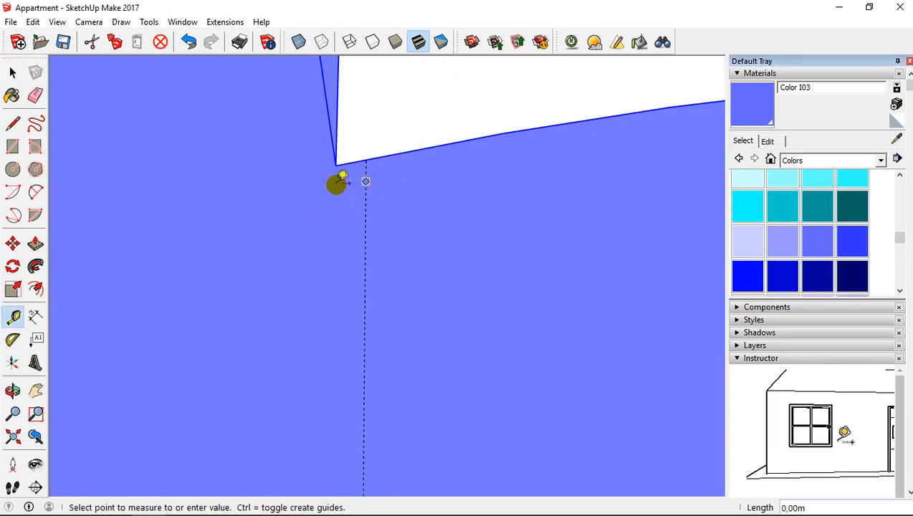
key(Escape)
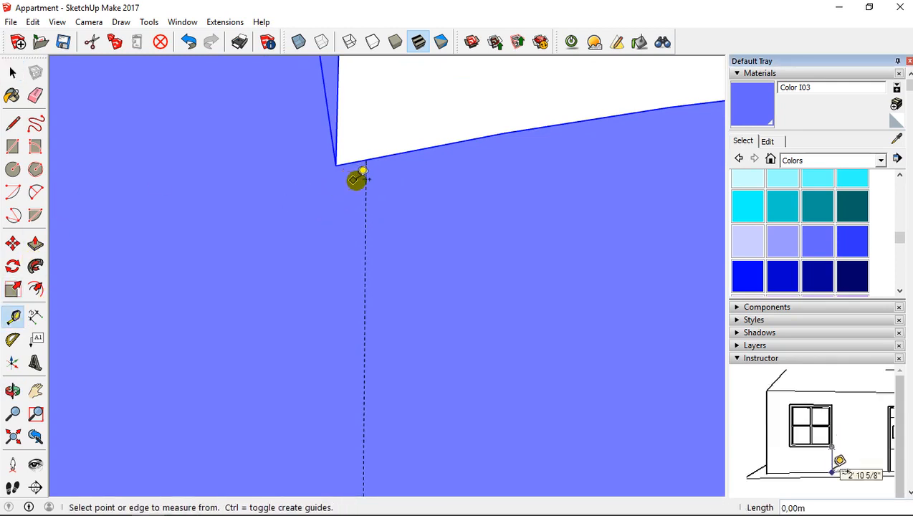
click(365, 221)
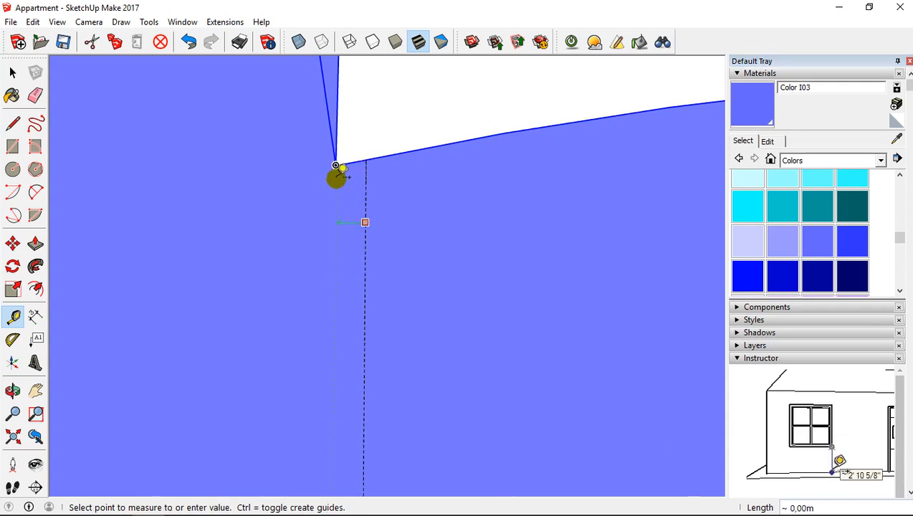
scroll(201, 138, down, 3)
scroll(288, 142, down, 5)
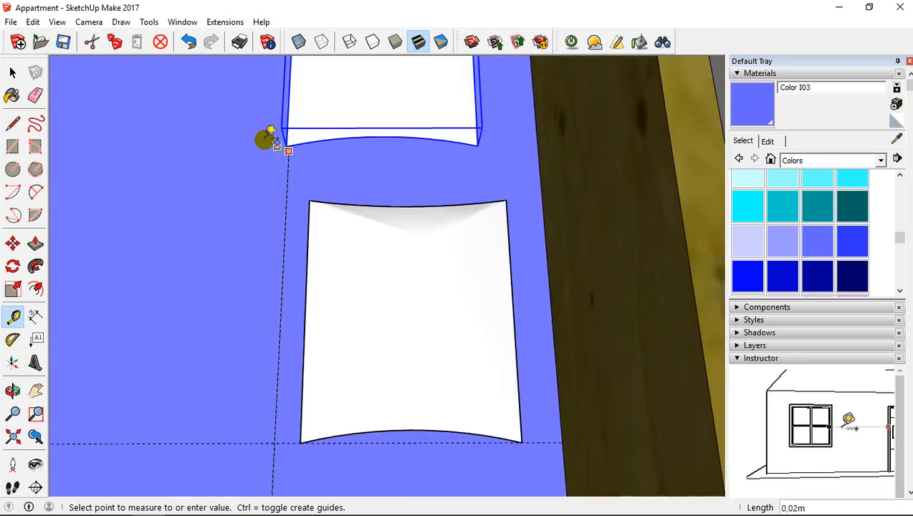
middle_drag(270, 136, 399, 175)
Scale the original pillow slightly from its front corner so that its front edge meets the new guide line.
scroll(458, 176, up, 5)
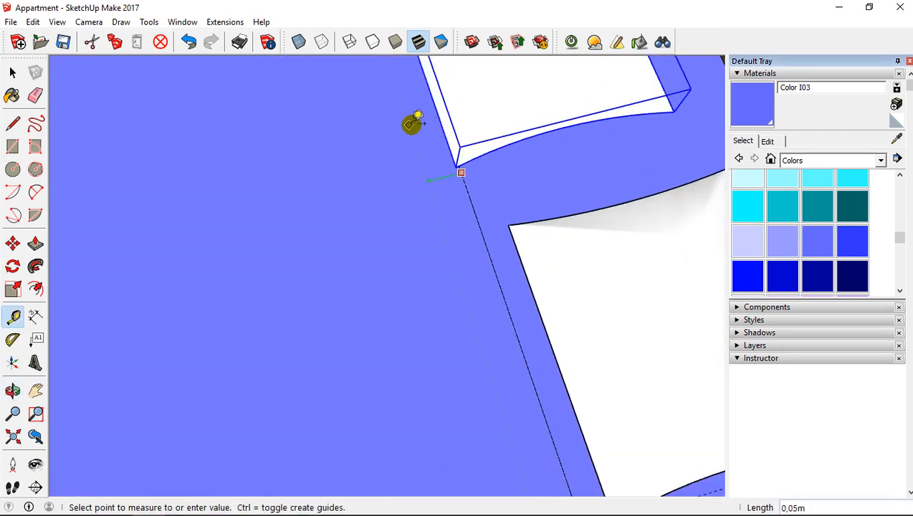
middle_drag(411, 125, 430, 206)
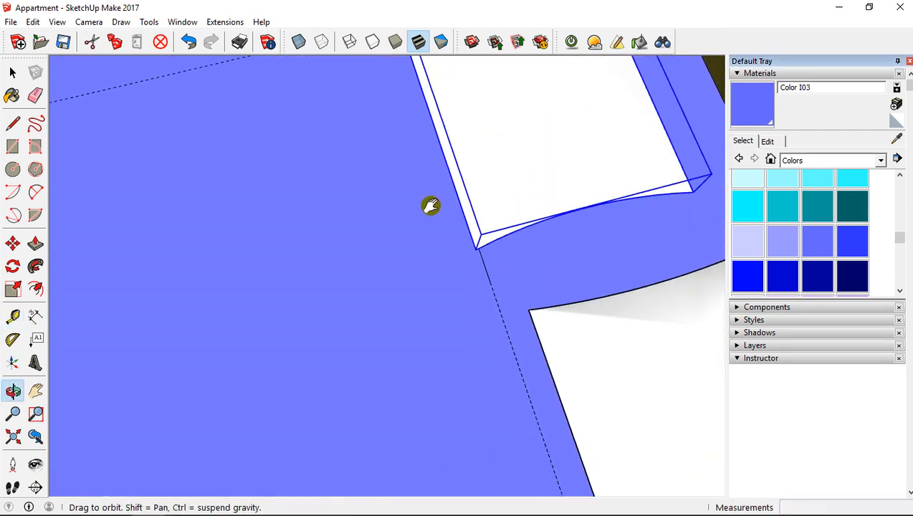
click(13, 267)
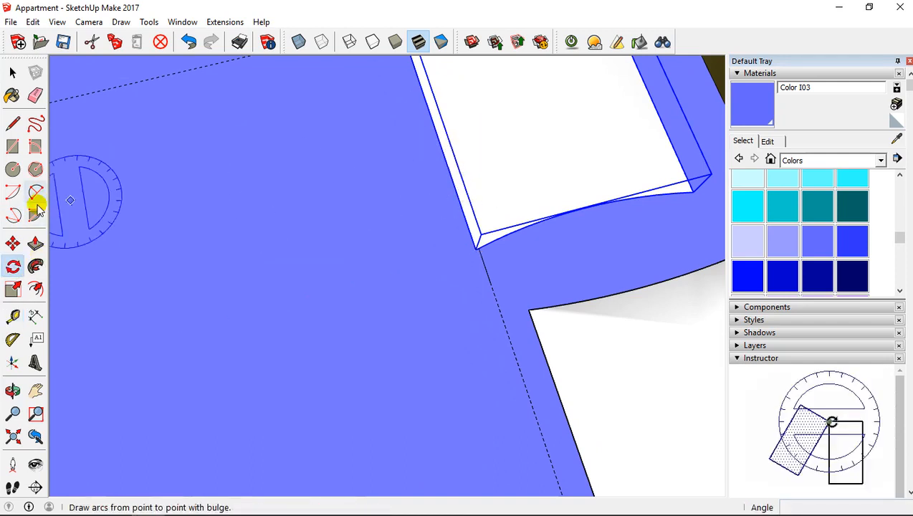
click(12, 289)
middle_drag(485, 210, 393, 104)
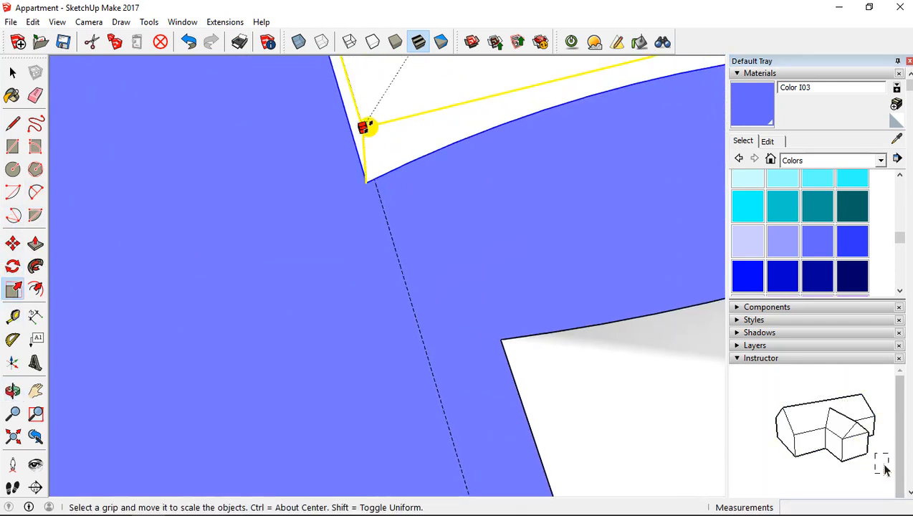
click(368, 122)
scroll(332, 160, down, 5)
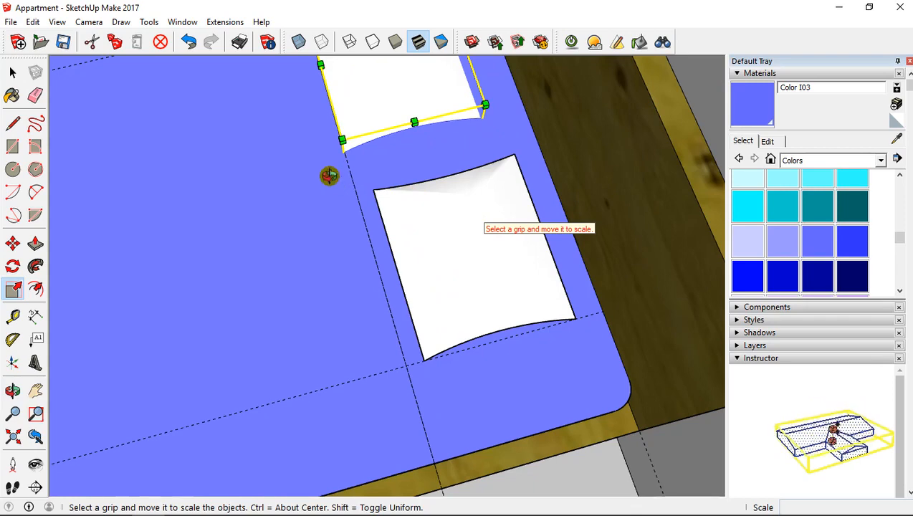
Erase the copied pillow that does not match the rescaled original.
middle_drag(326, 176, 267, 186)
click(10, 71)
click(394, 204)
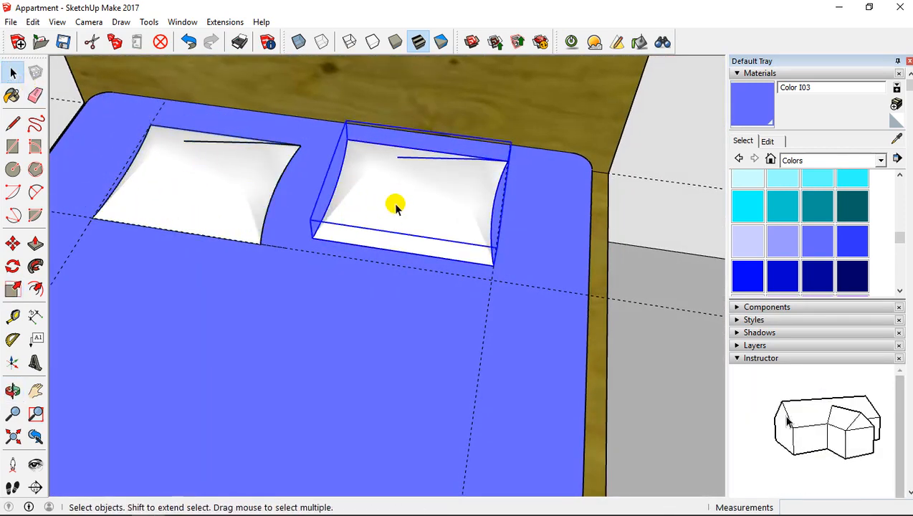
right_click(393, 203)
click(423, 193)
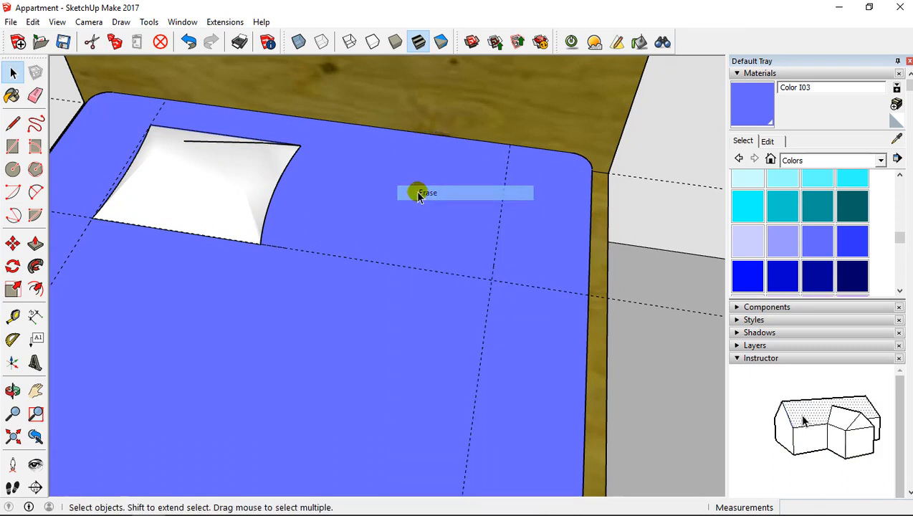
Copy the rescaled pillow about 0.51 m along the front guide line to its intersection with the opposite guide.
click(224, 212)
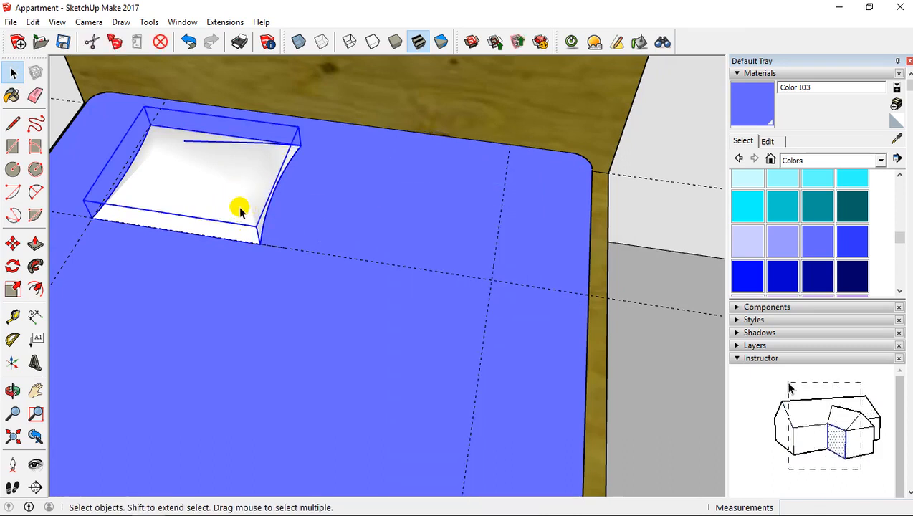
click(13, 243)
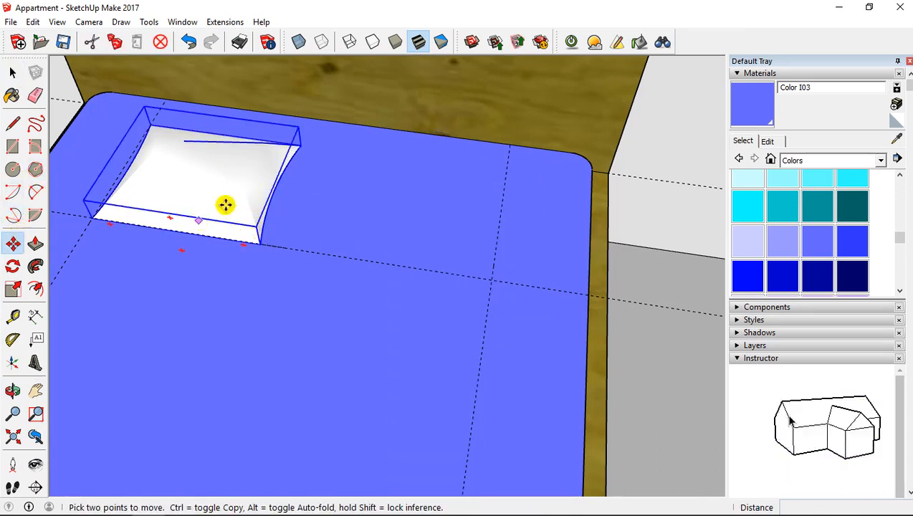
scroll(252, 223, up, 2)
key(ctrl)
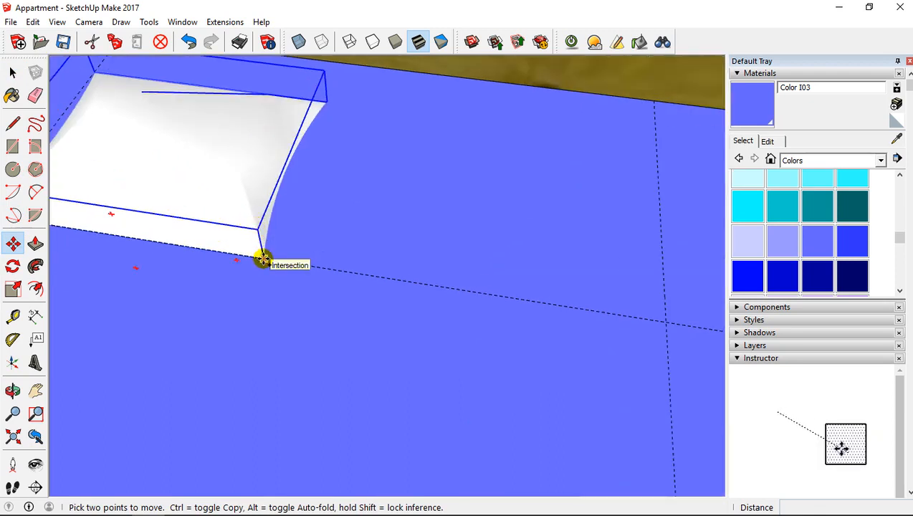
click(263, 259)
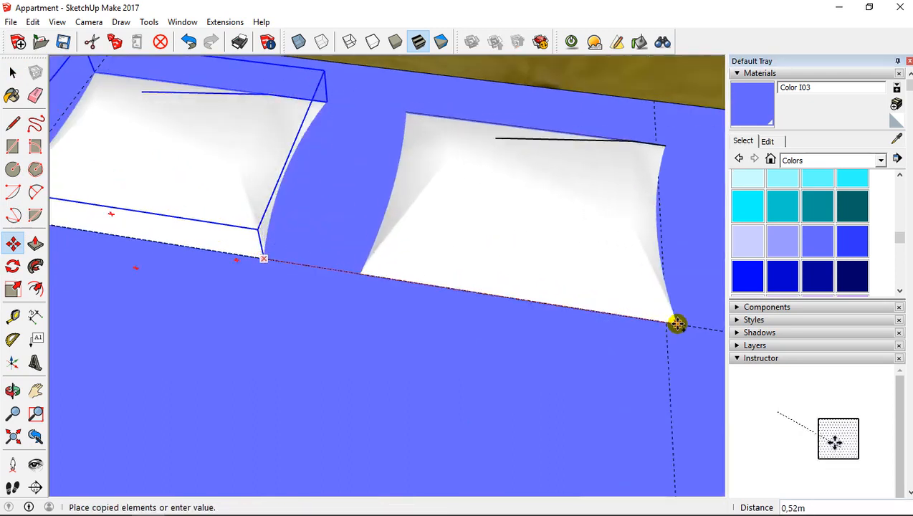
click(667, 321)
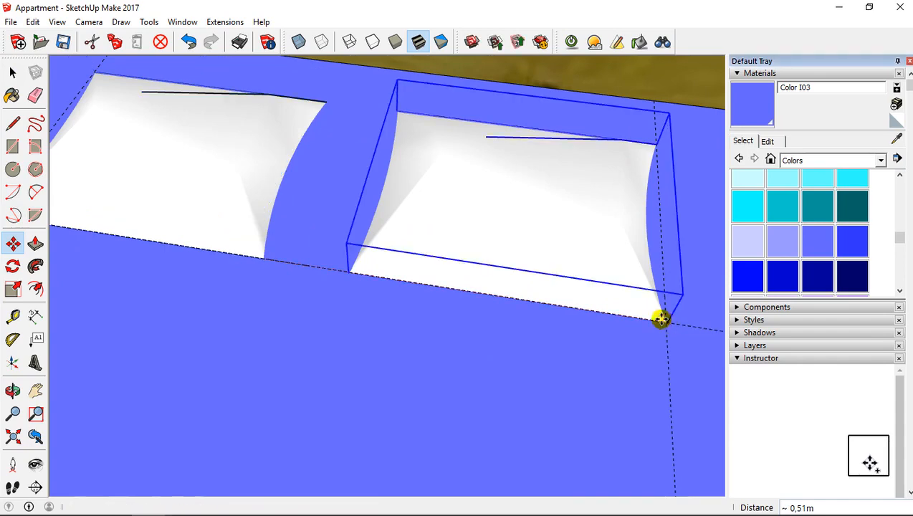
Examine both pillows at the headboard and the bed's placement within the bedroom.
scroll(425, 251, down, 3)
middle_drag(423, 246, 474, 342)
scroll(410, 308, down, 3)
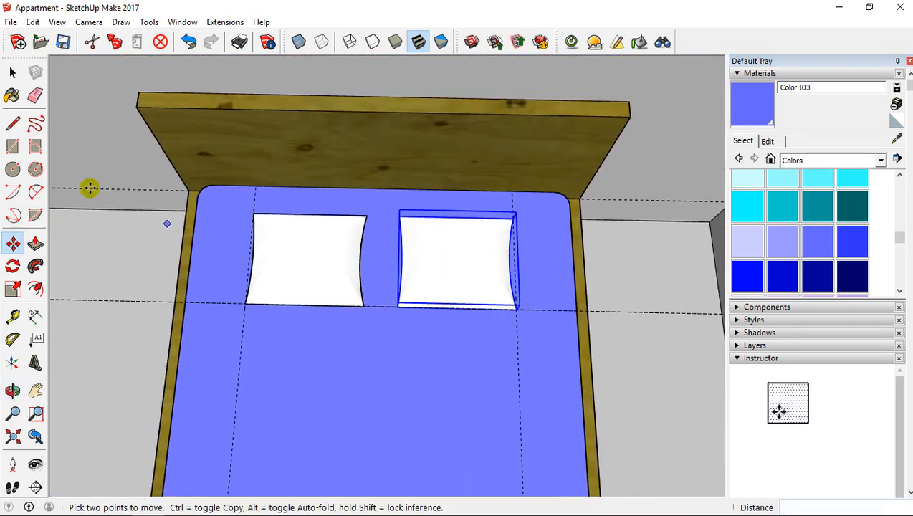
click(12, 72)
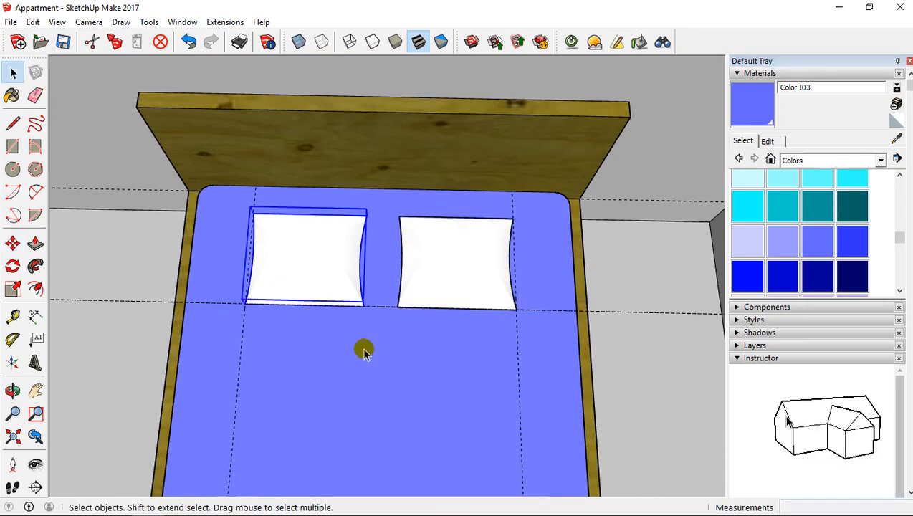
click(390, 300)
scroll(391, 299, down, 5)
middle_drag(424, 316, 275, 310)
middle_drag(279, 163, 275, 101)
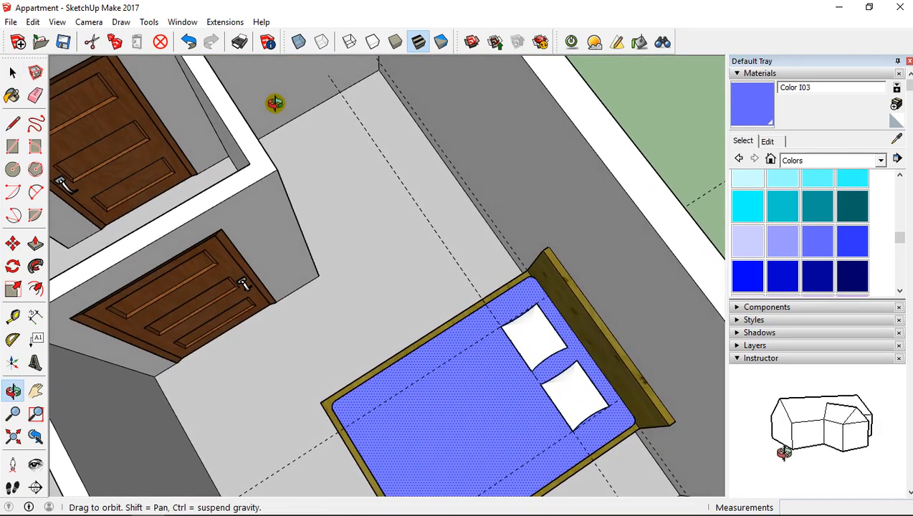
Delete all construction guides from the model.
click(32, 22)
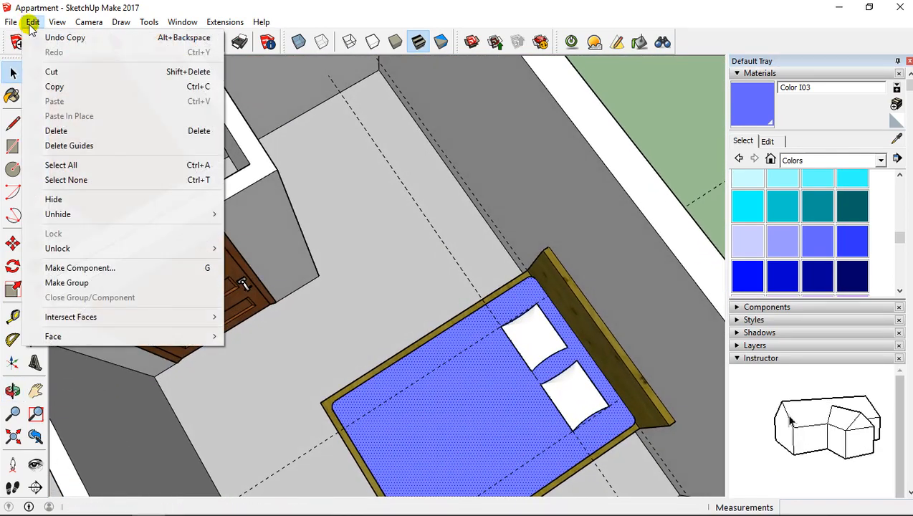
click(66, 146)
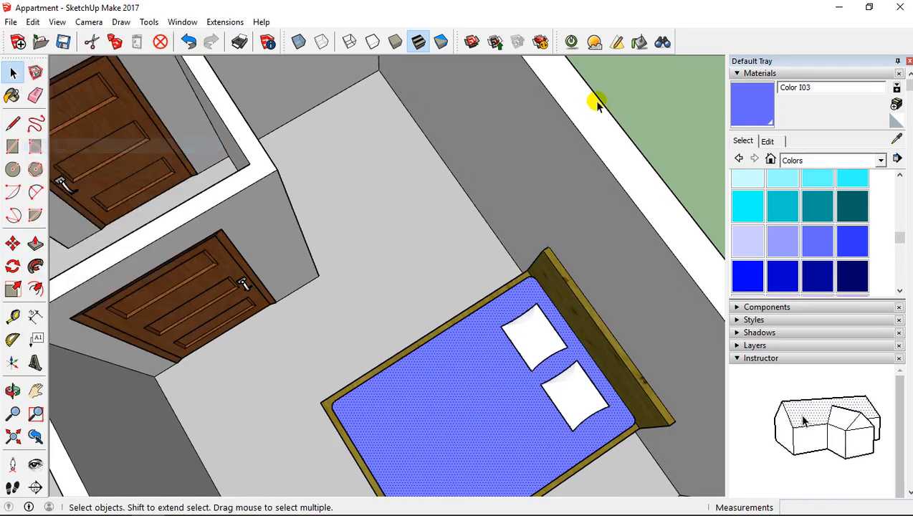
Search 3D Warehouse for "wardrobe".
click(467, 45)
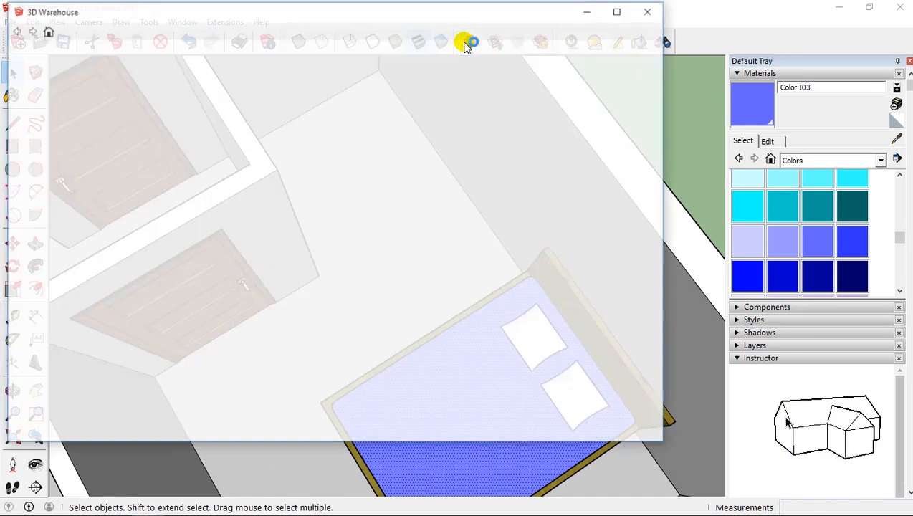
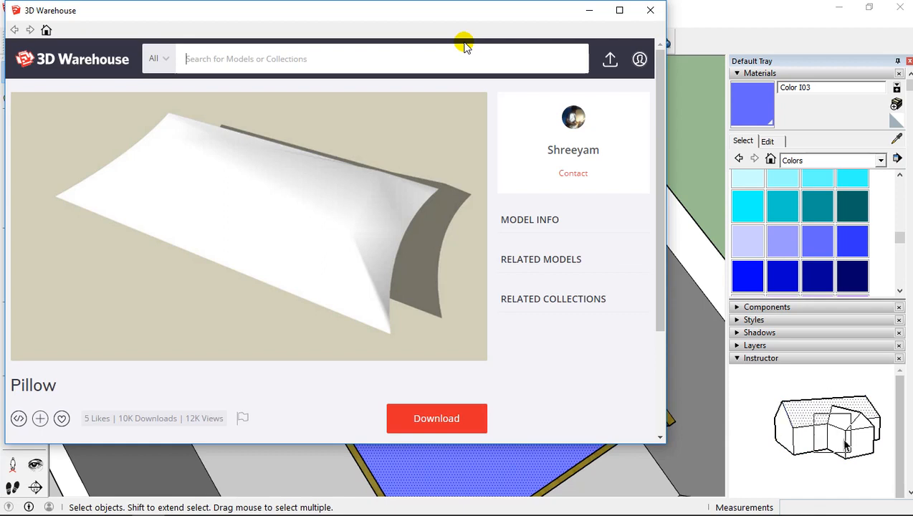
text(ward)
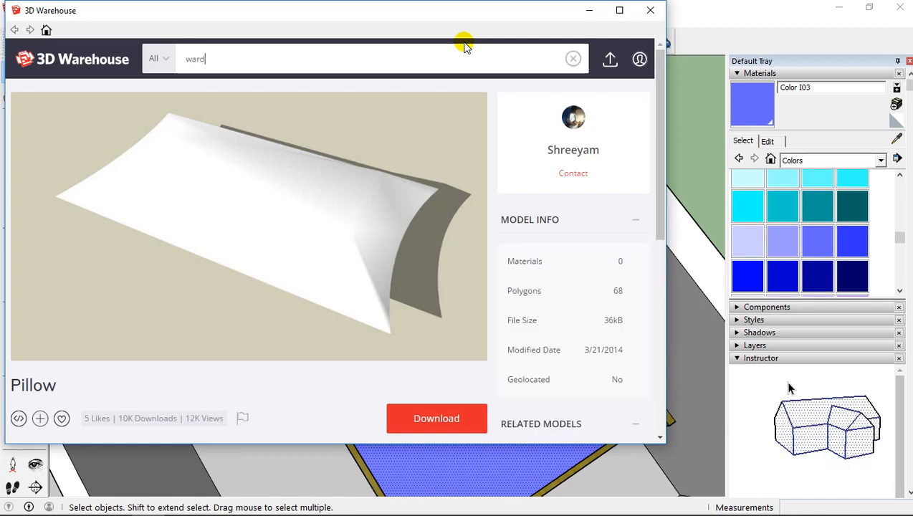
text(robe)
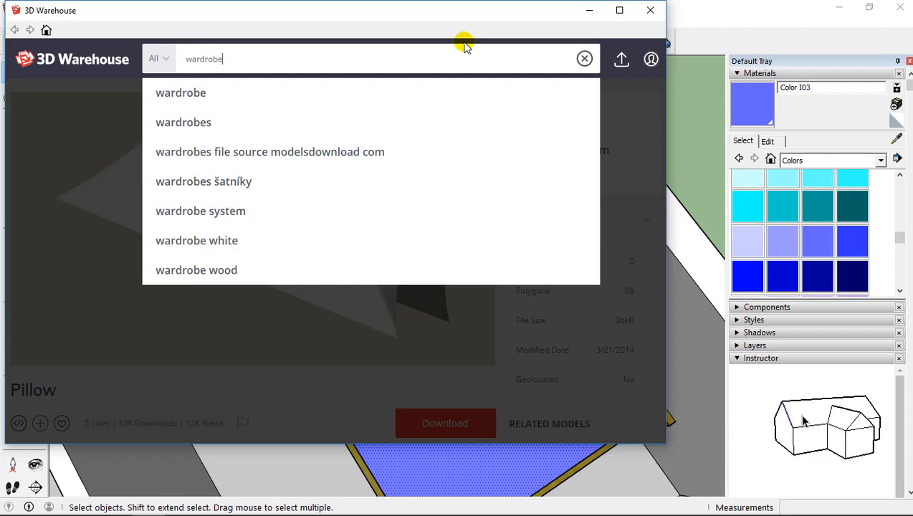
click(306, 95)
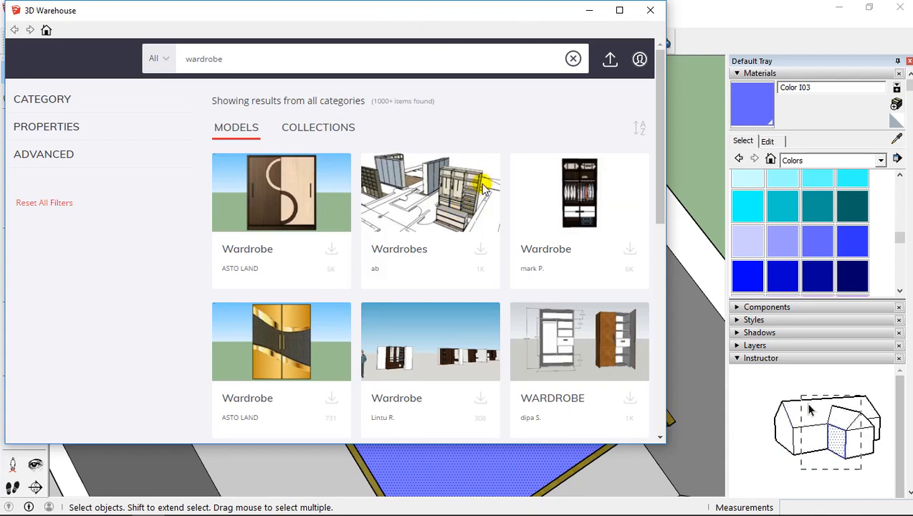
Look through the wardrobe search results for a simple wooden model suited to the bedroom.
scroll(482, 183, down, 2)
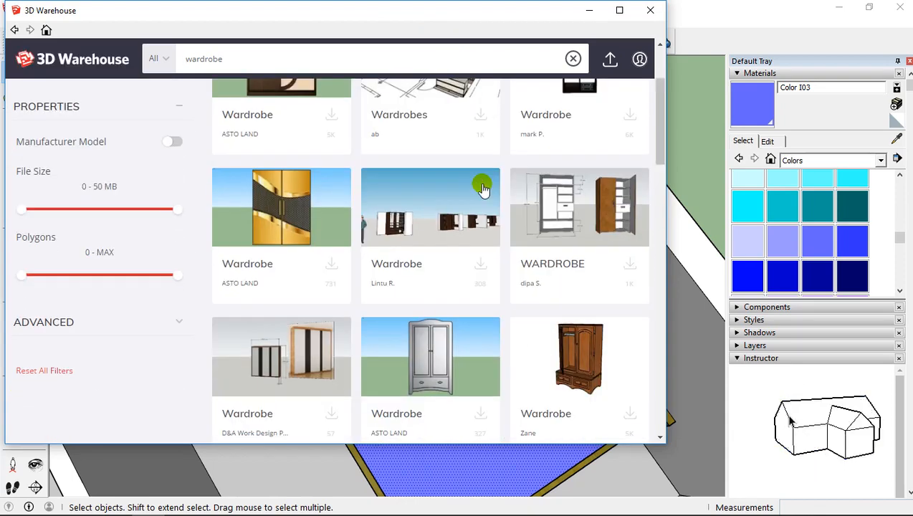
scroll(482, 183, down, 3)
scroll(483, 187, down, 6)
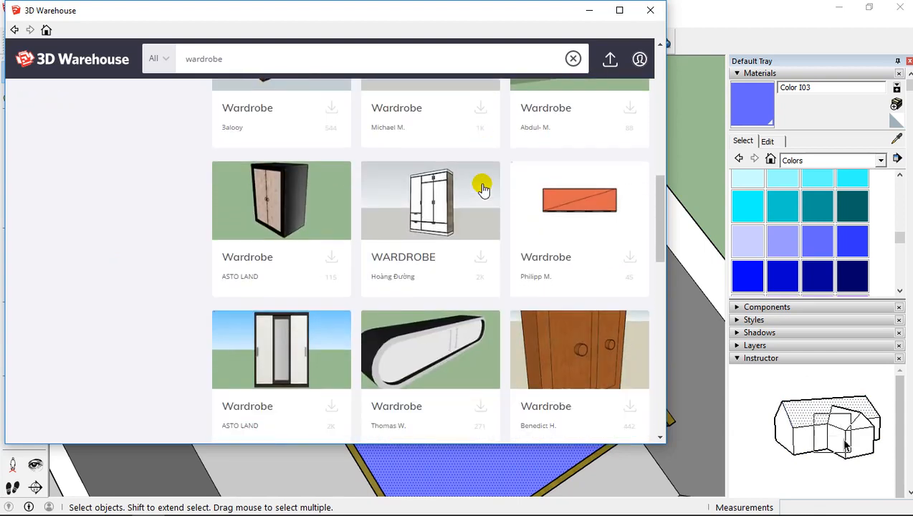
scroll(482, 186, down, 3)
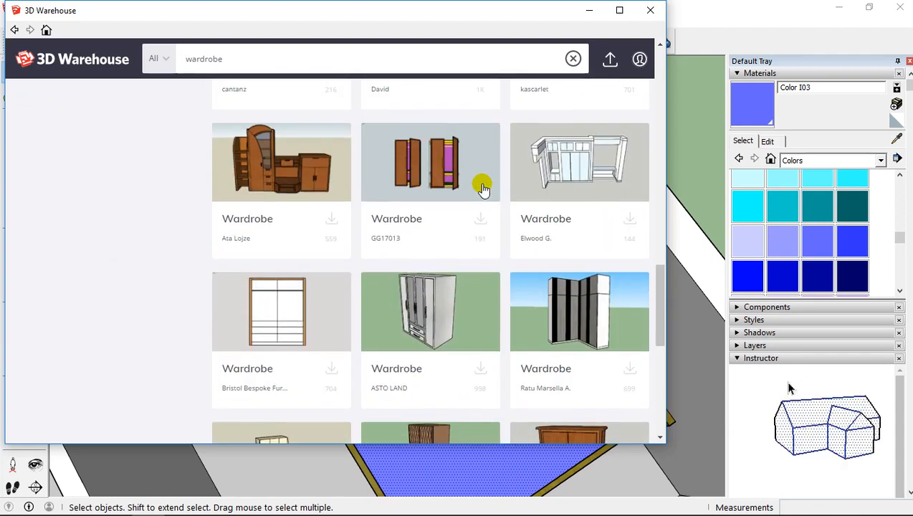
scroll(482, 187, up, 1)
scroll(482, 187, up, 1)
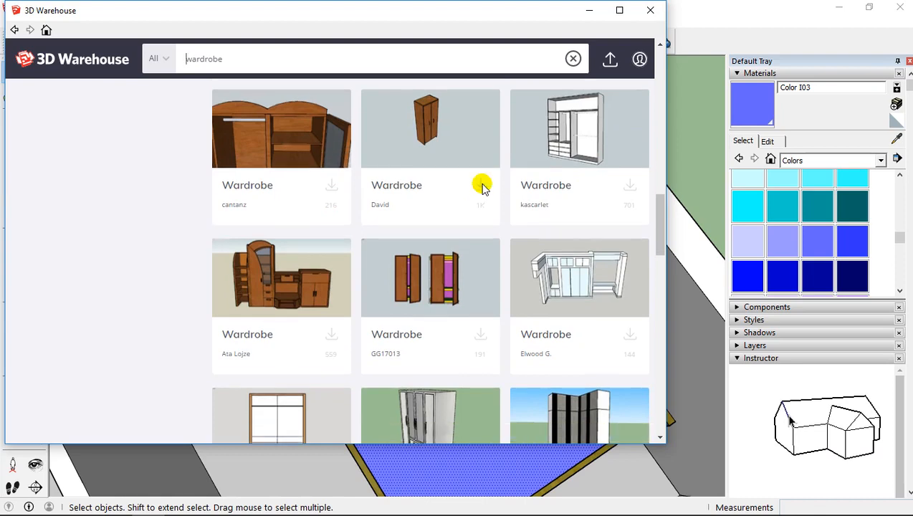
scroll(482, 187, down, 4)
scroll(482, 187, down, 8)
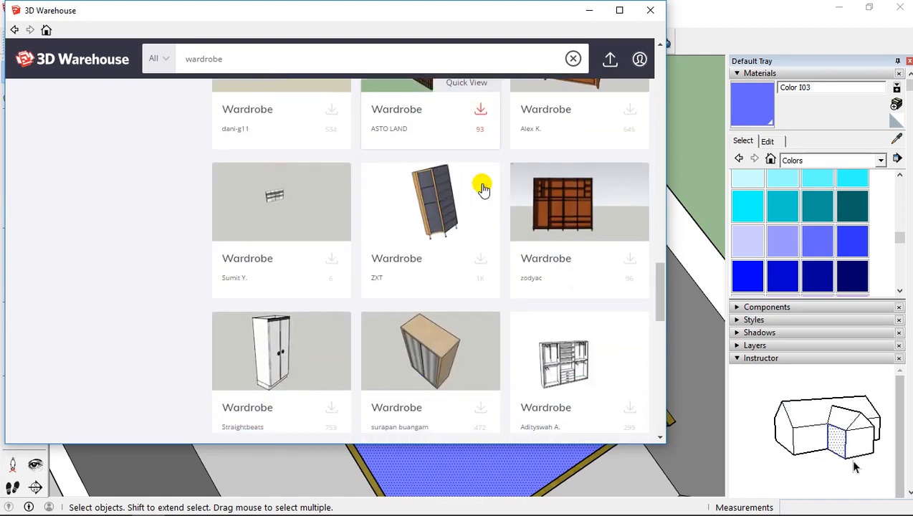
scroll(482, 187, down, 5)
scroll(482, 187, up, 1)
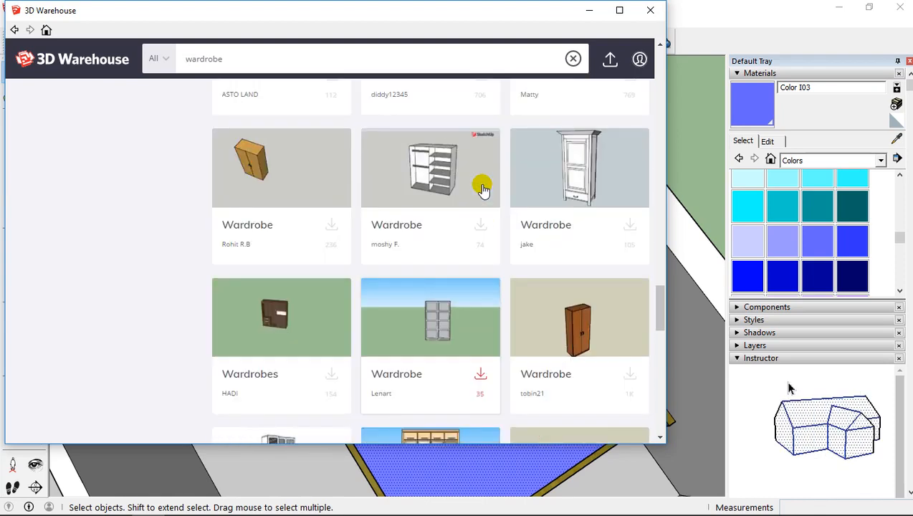
scroll(482, 187, down, 1)
scroll(482, 187, down, 1)
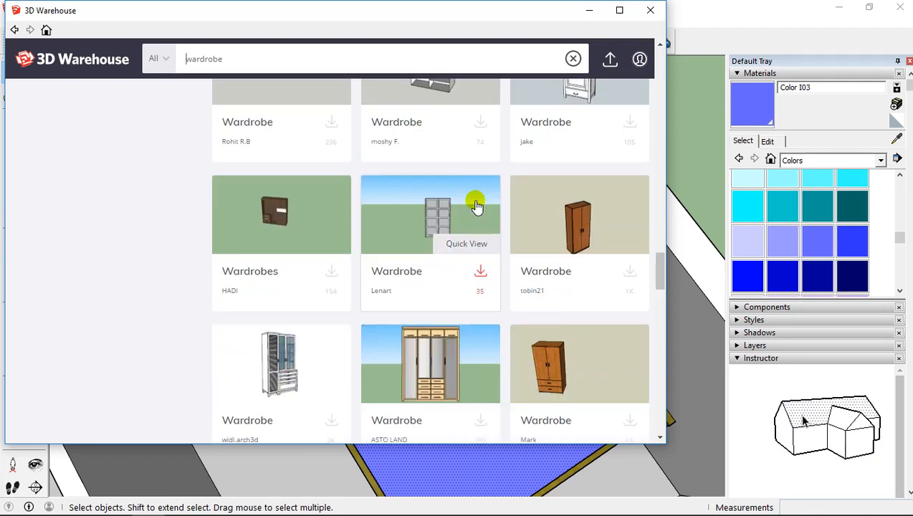
Load the wooden wardrobe with two doors and two lower drawers directly into the model and place it beside the bed.
click(587, 355)
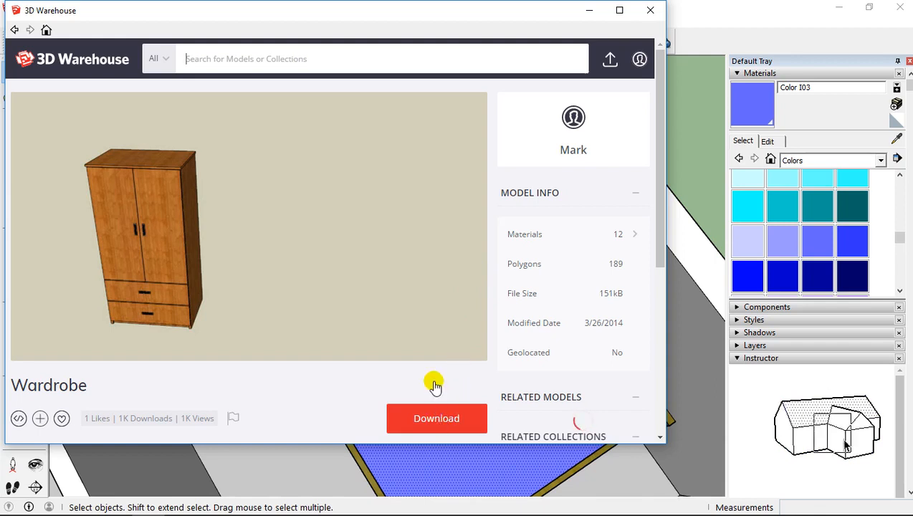
click(420, 418)
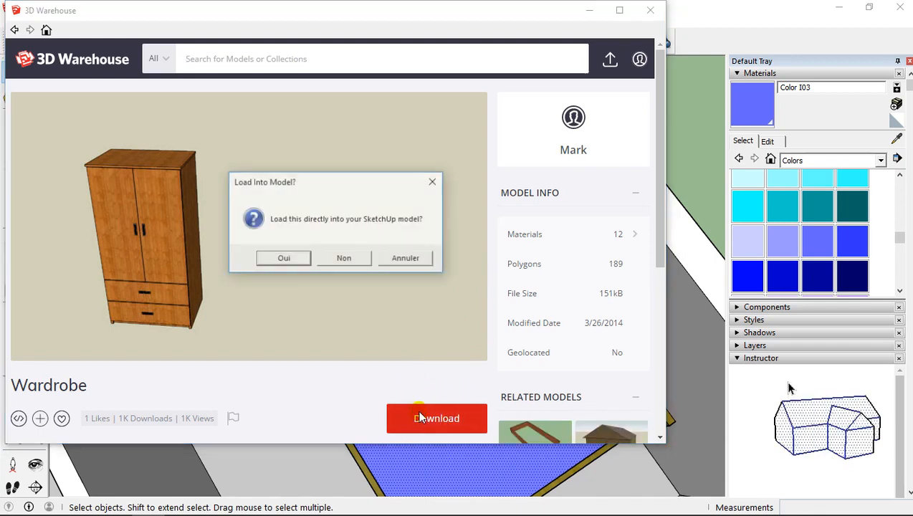
click(284, 259)
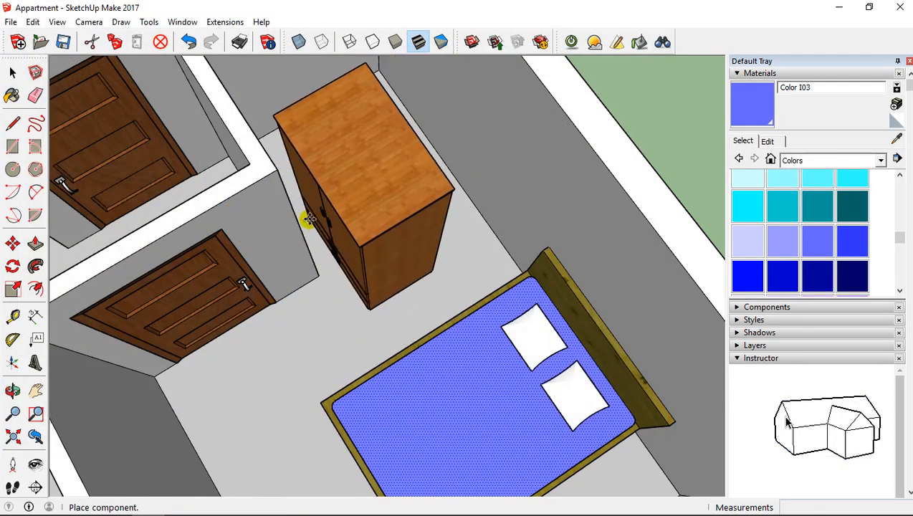
click(308, 220)
Rotate the wardrobe 90° about the bottom rear corner of its side nearest the bed.
scroll(315, 230, up, 4)
middle_drag(332, 241, 309, 197)
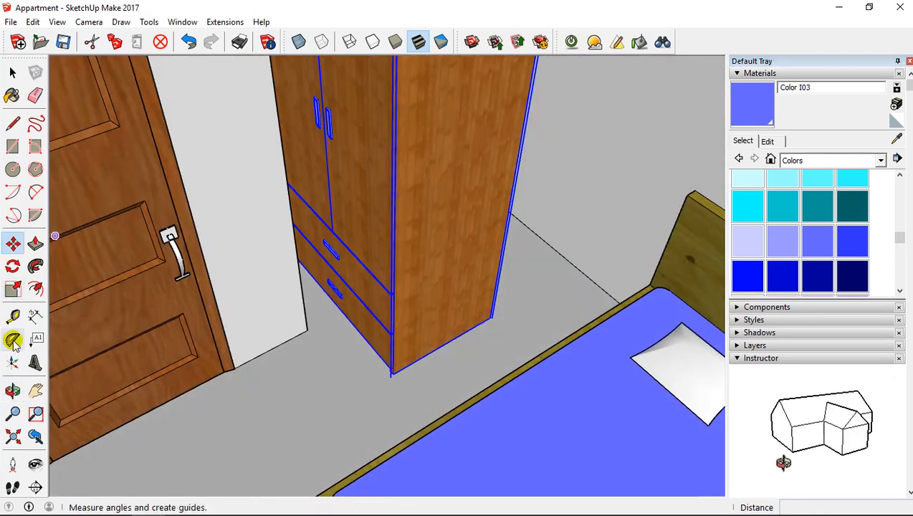
click(13, 266)
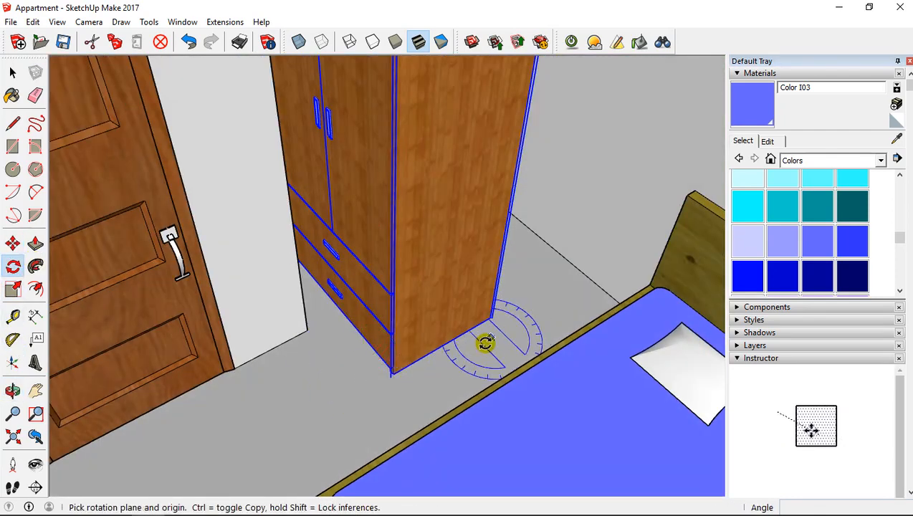
scroll(485, 345, up, 3)
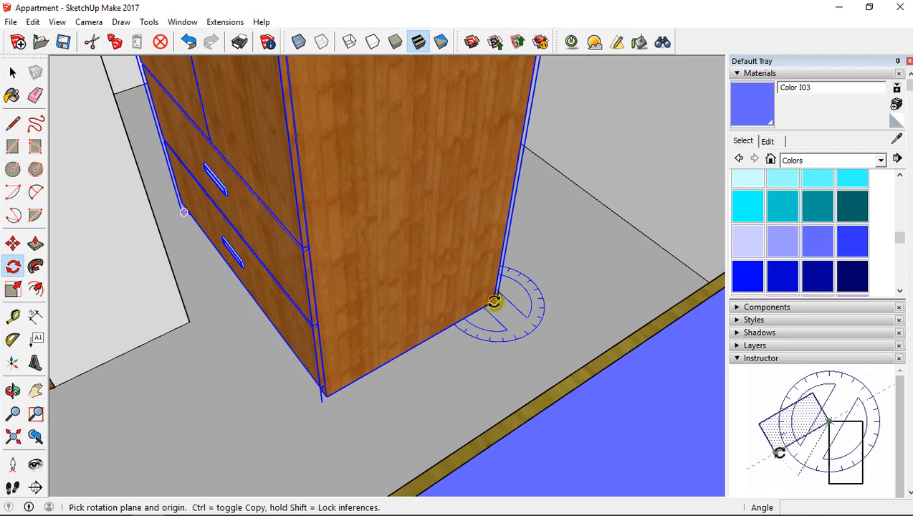
click(494, 301)
click(328, 397)
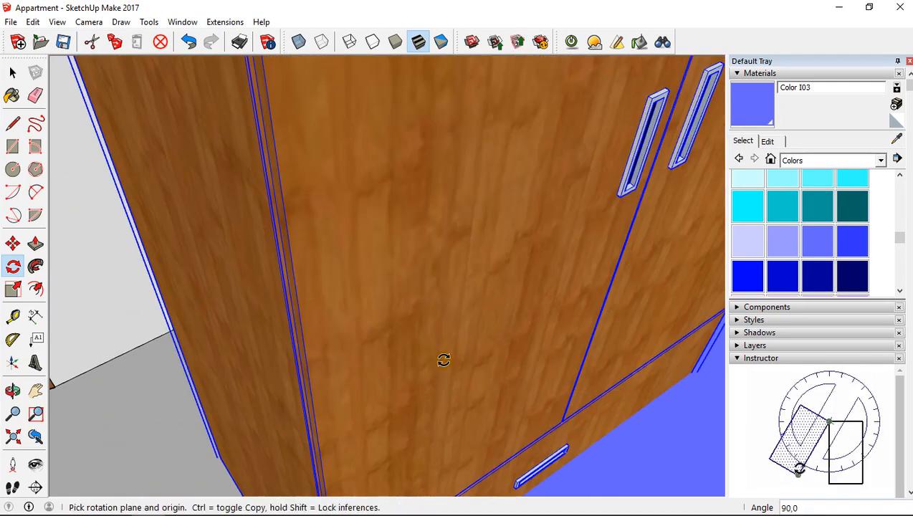
Scale the wardrobe down uniformly to 0.77 from its upper rear corner.
scroll(443, 361, down, 6)
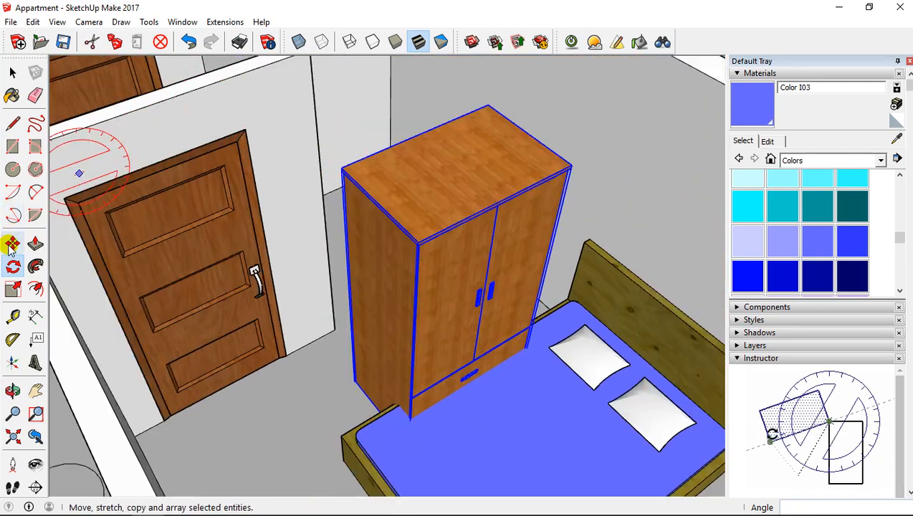
click(13, 289)
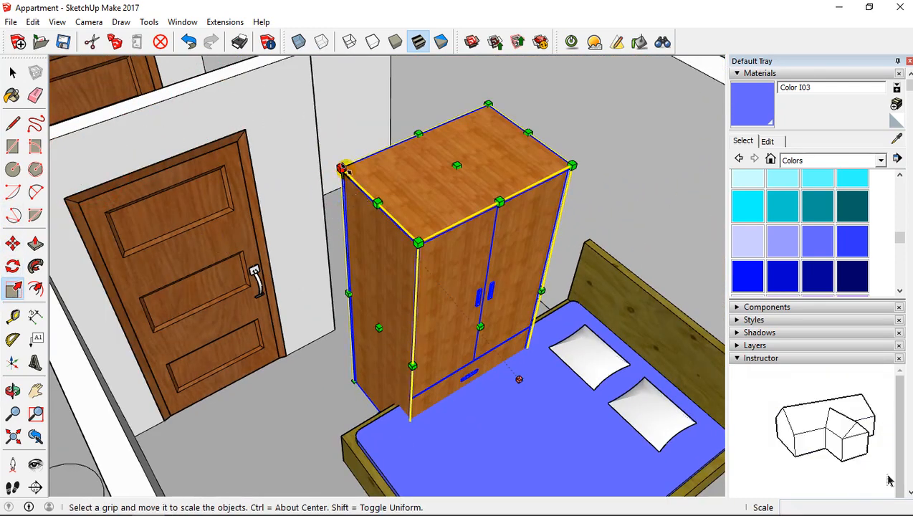
drag(341, 169, 418, 208)
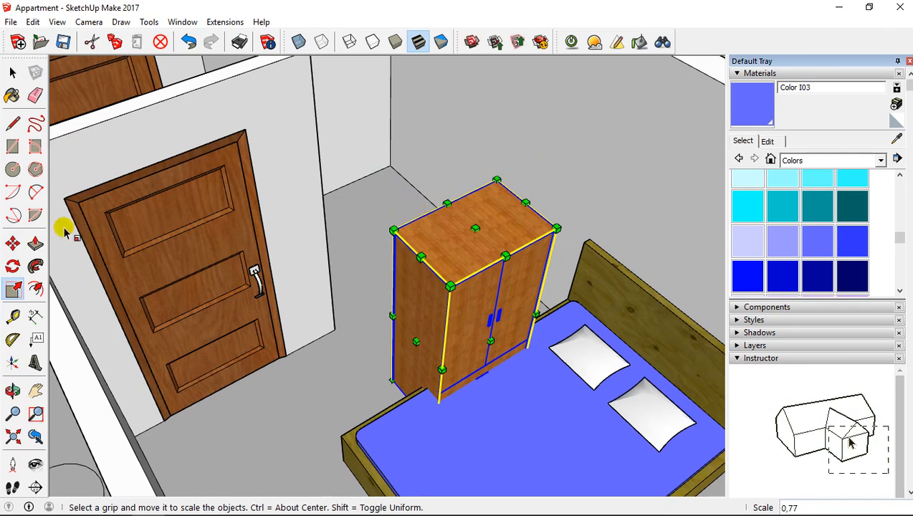
Move the wardrobe into the corner of the bedroom recess, with its back and side against the walls.
click(13, 243)
scroll(372, 391, up, 4)
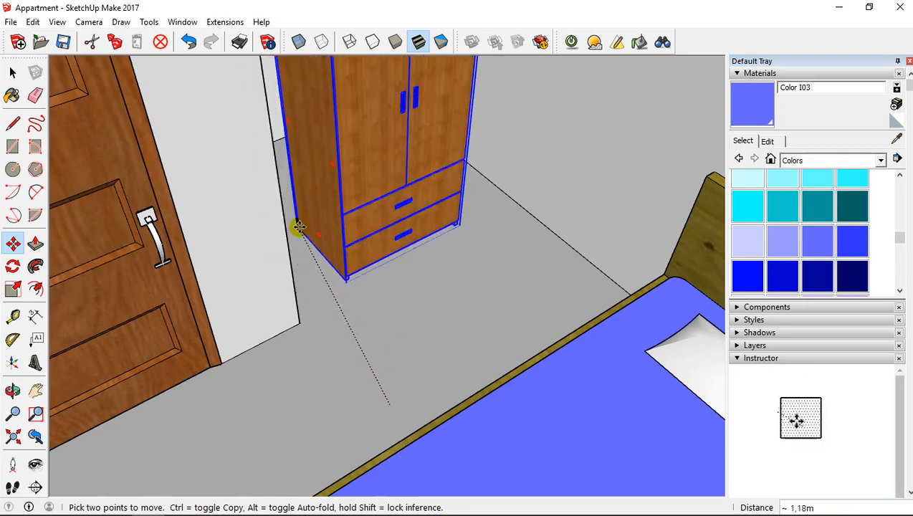
click(333, 197)
shift+middle_drag(334, 197, 230, 414)
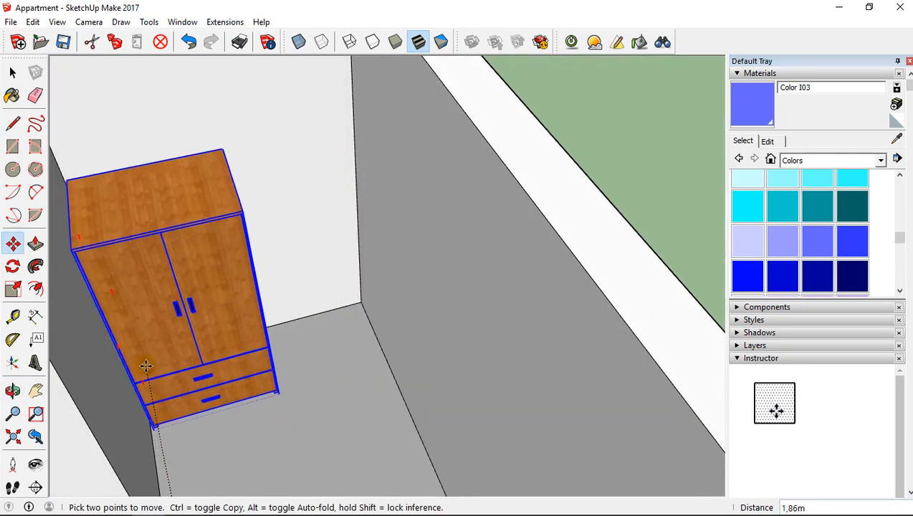
middle_drag(146, 363, 157, 232)
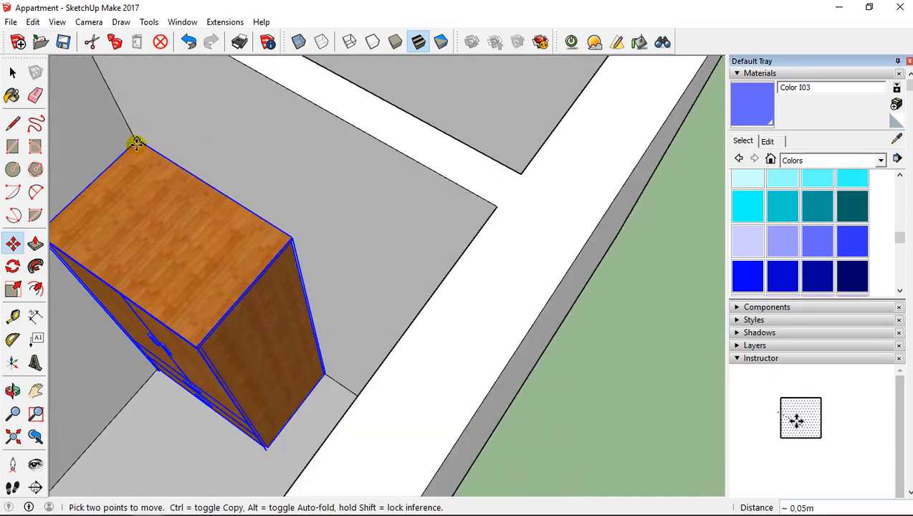
middle_drag(138, 280, 342, 267)
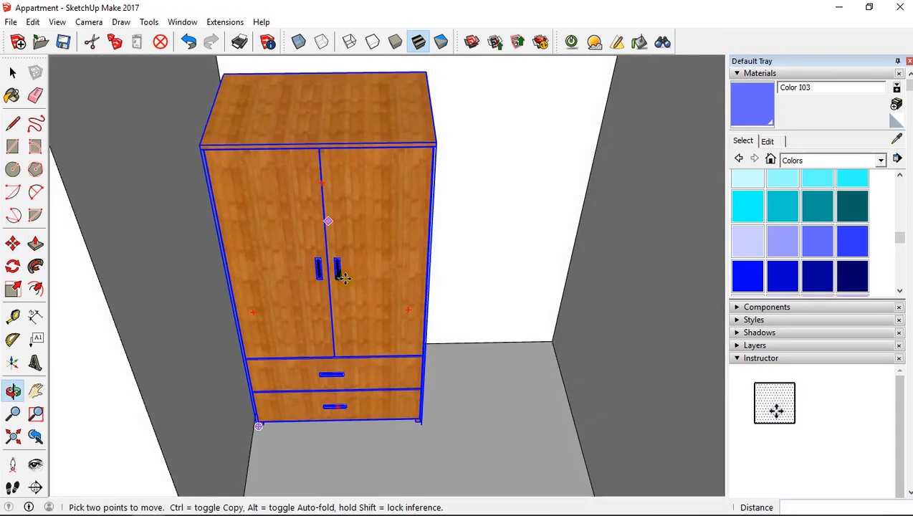
scroll(420, 385, up, 3)
middle_drag(422, 397, 304, 268)
scroll(416, 308, down, 6)
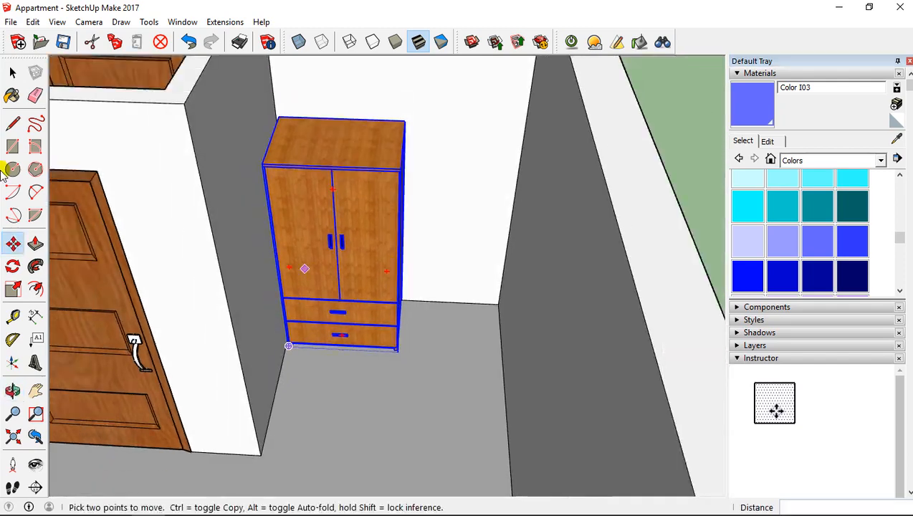
Stretch the wardrobe's width by about 1.94 so that it spans the recess up to the opposite wall.
click(12, 289)
scroll(431, 199, up, 2)
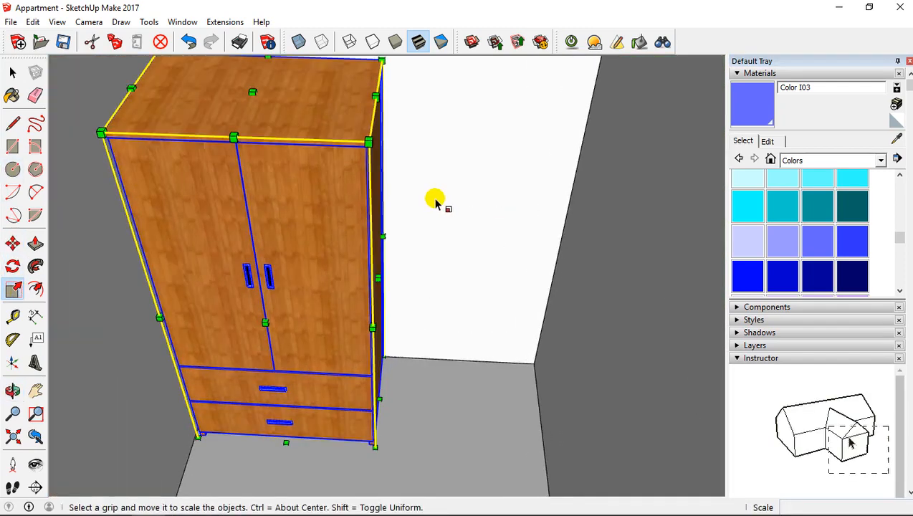
drag(387, 276, 588, 288)
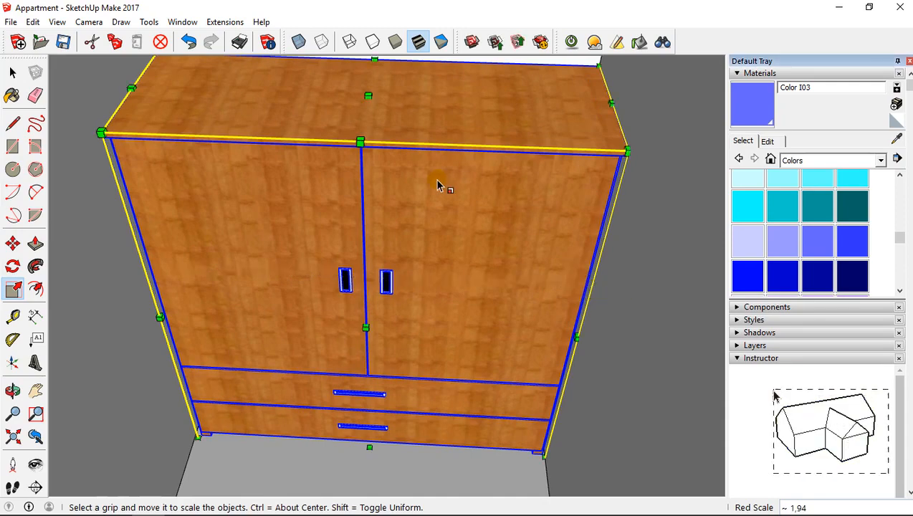
Add a horizontal guide line on the wall behind the wardrobe, 30 cm below the wall's upper edge.
middle_drag(437, 185, 451, 337)
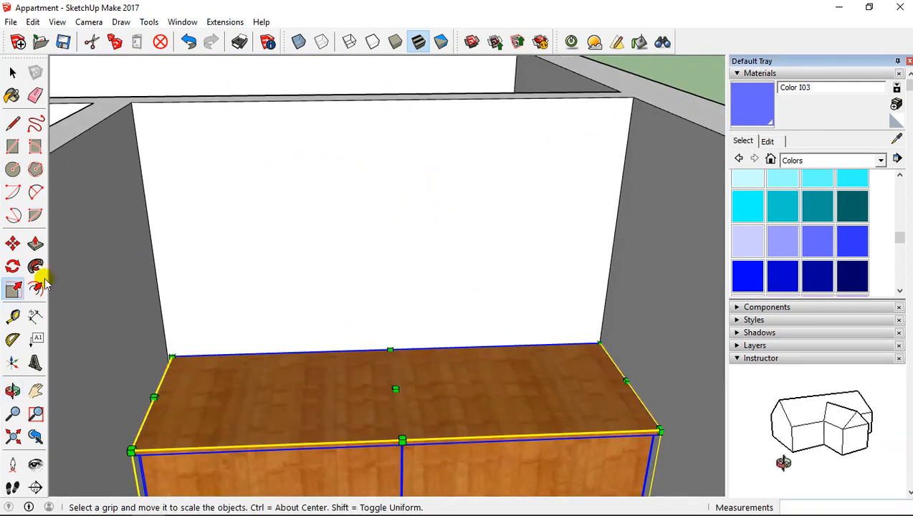
click(12, 316)
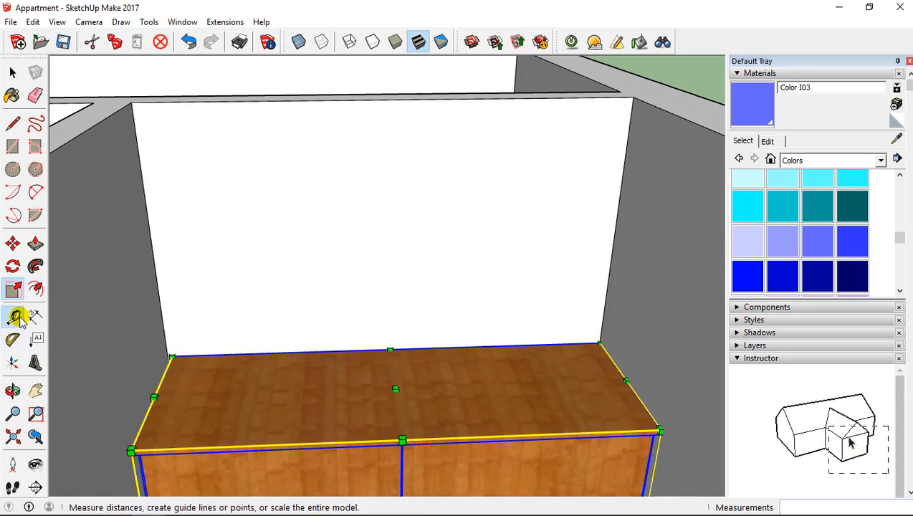
click(322, 99)
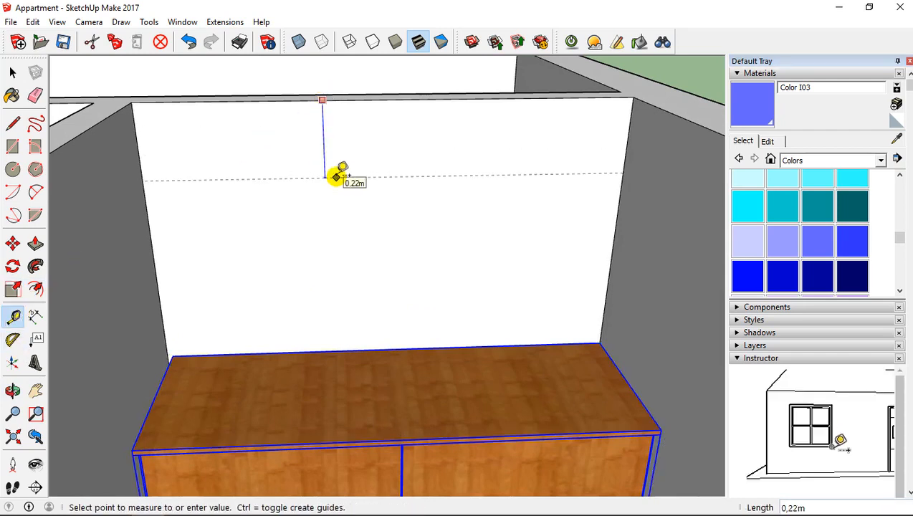
key(Return)
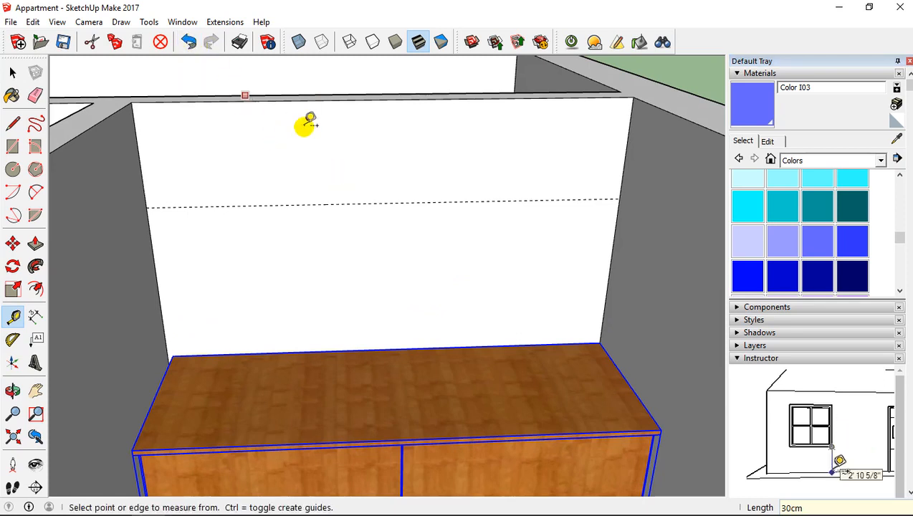
Place a guide line 50 cm below the rear wall's upper edge and stretch the wardrobe's height up to it.
click(325, 98)
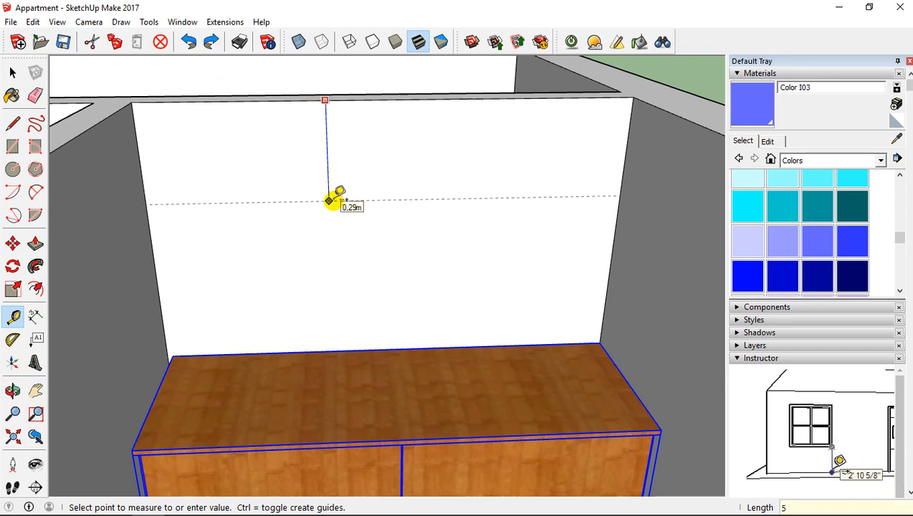
key(Return)
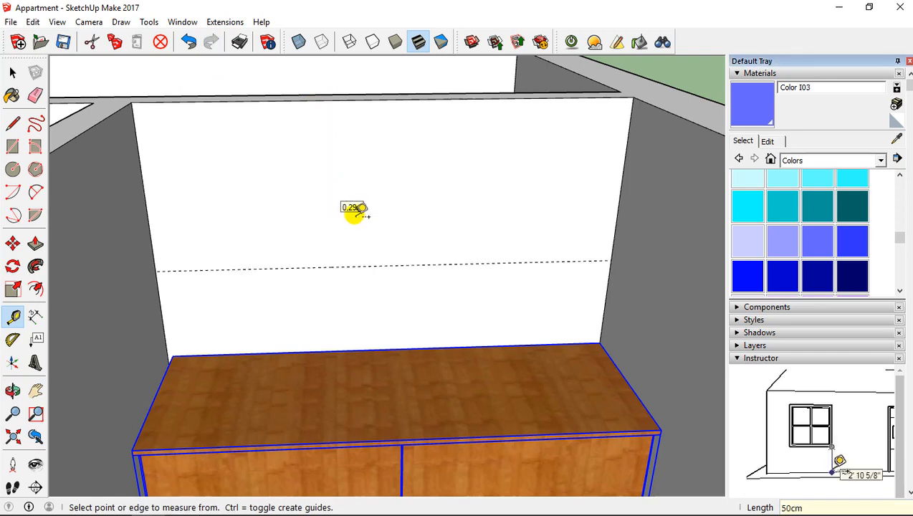
click(18, 288)
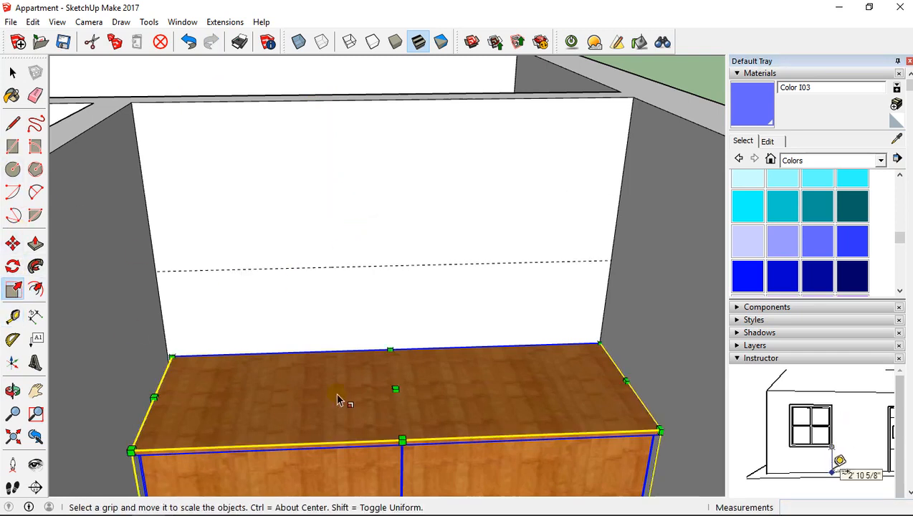
drag(396, 385, 397, 298)
scroll(280, 362, down, 3)
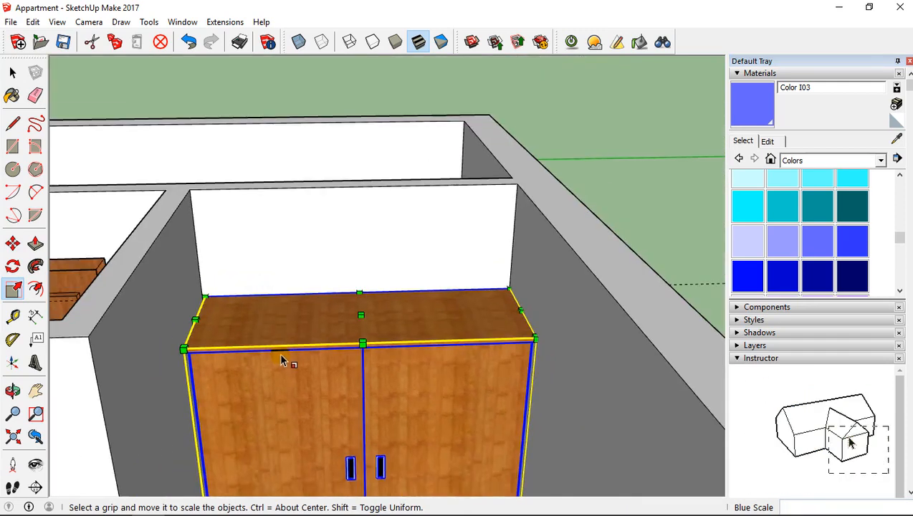
Scale the wardrobe from its upper side edge by about 1.01 and 1.02 to close the gap to the adjacent wall.
middle_drag(281, 358, 306, 377)
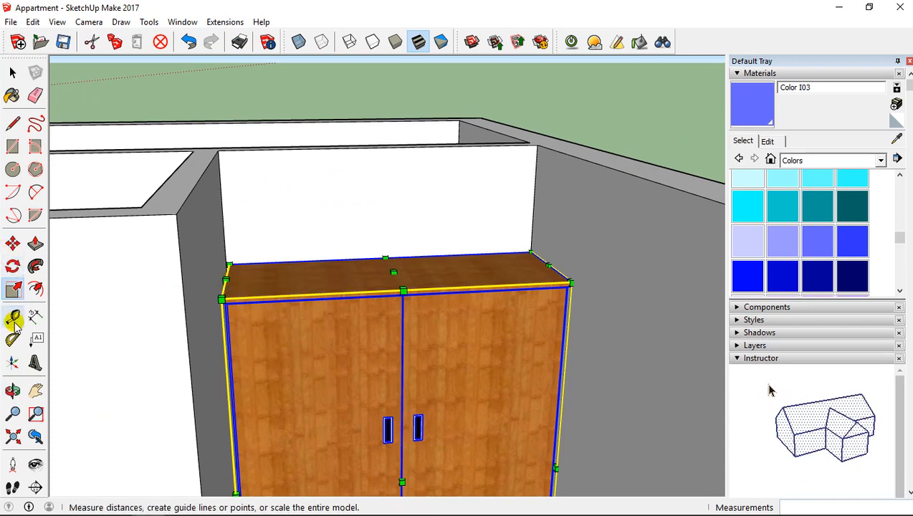
middle_drag(235, 328, 272, 352)
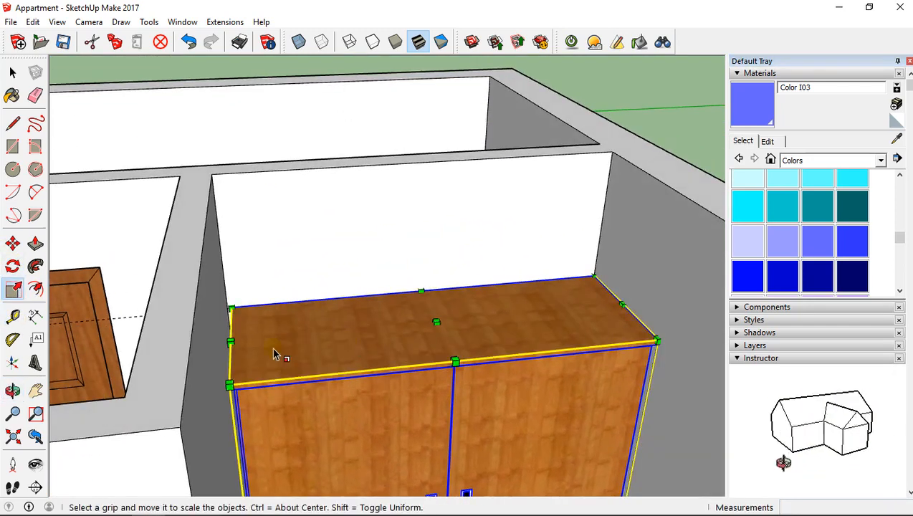
click(230, 344)
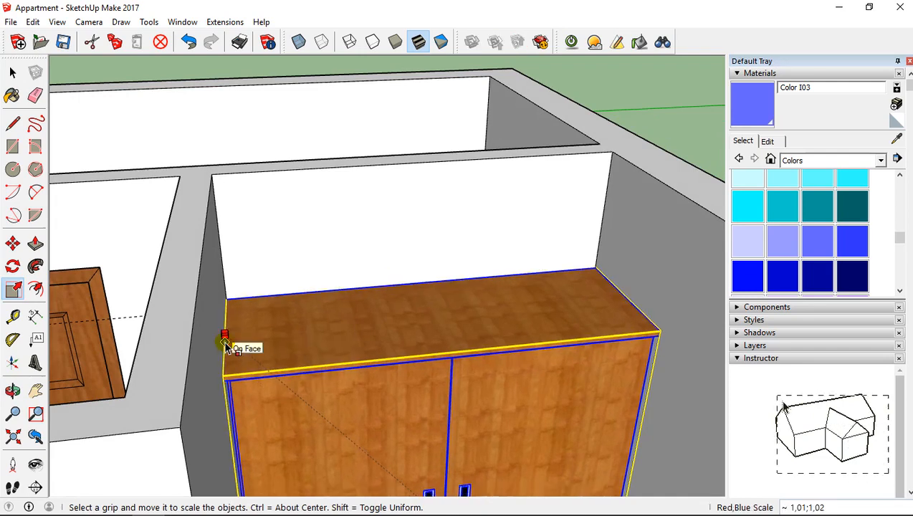
click(225, 346)
Examine the wardrobe's fit in the recess and the free floor space around the bed.
middle_drag(311, 369, 347, 282)
scroll(322, 272, down, 5)
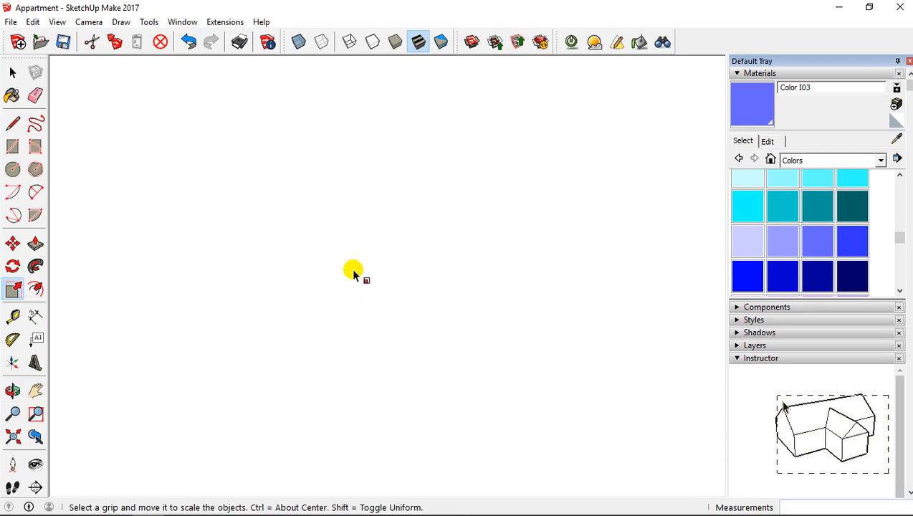
scroll(383, 228, down, 3)
middle_drag(387, 162, 346, 271)
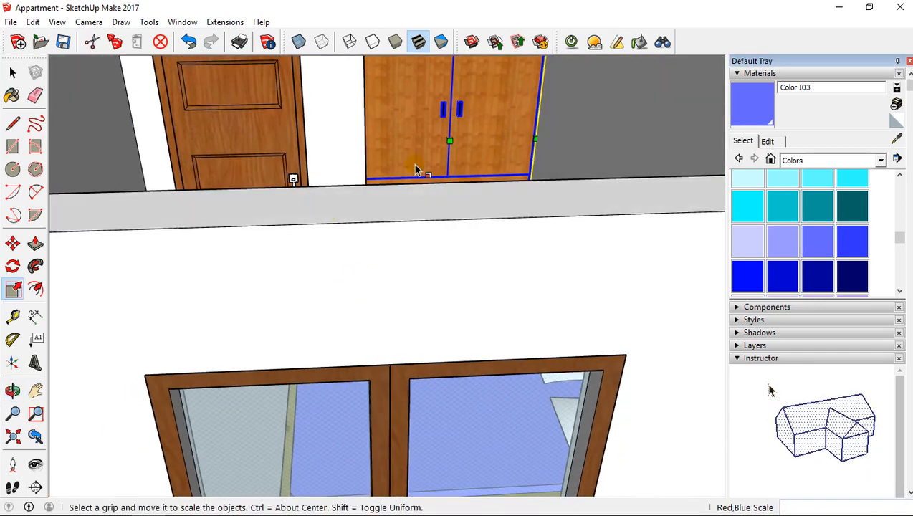
shift+middle_drag(410, 89, 438, 219)
scroll(340, 211, up, 1)
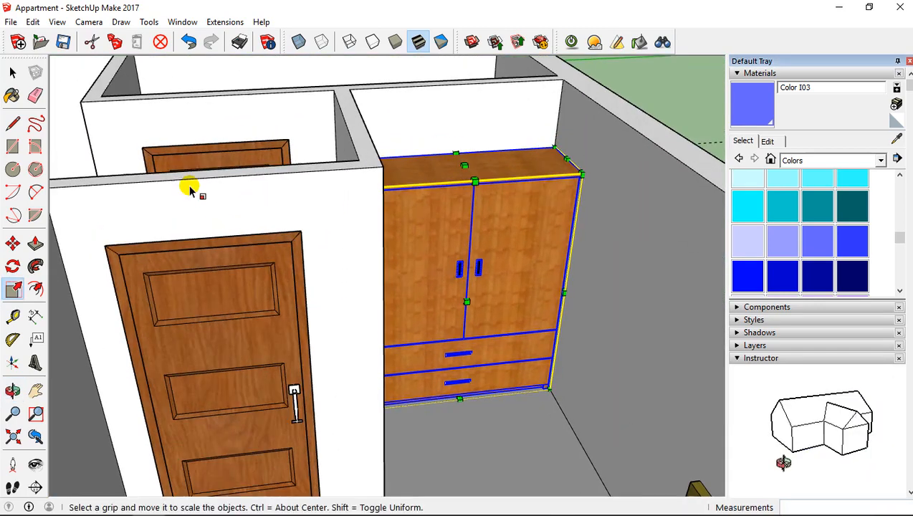
click(12, 72)
click(528, 398)
middle_drag(430, 349, 94, 303)
scroll(261, 225, up, 5)
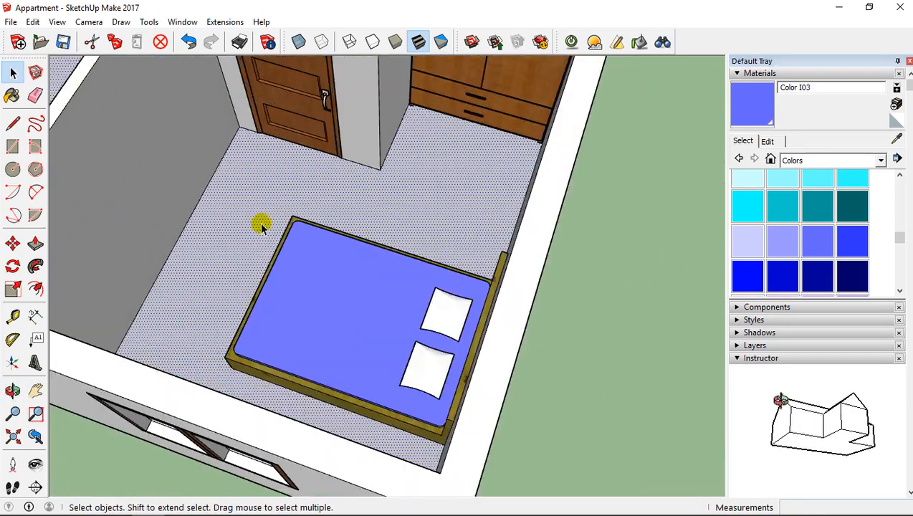
middle_drag(262, 225, 190, 172)
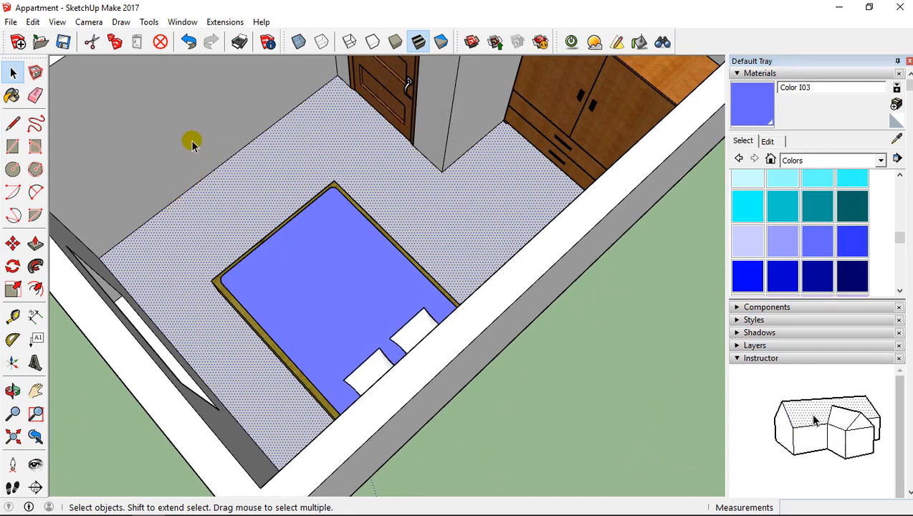
Search the 3D Warehouse for "shelf" and browse the models for a wooden shelf unit.
click(469, 45)
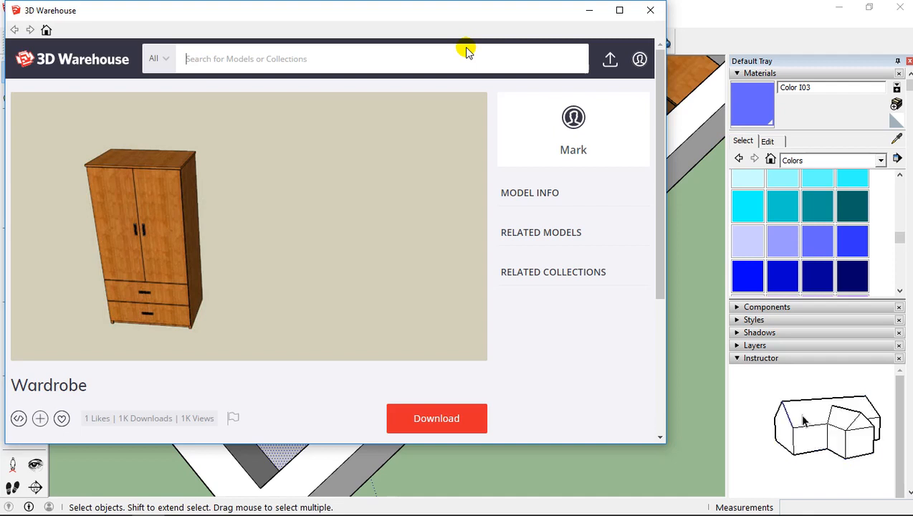
text(shelf)
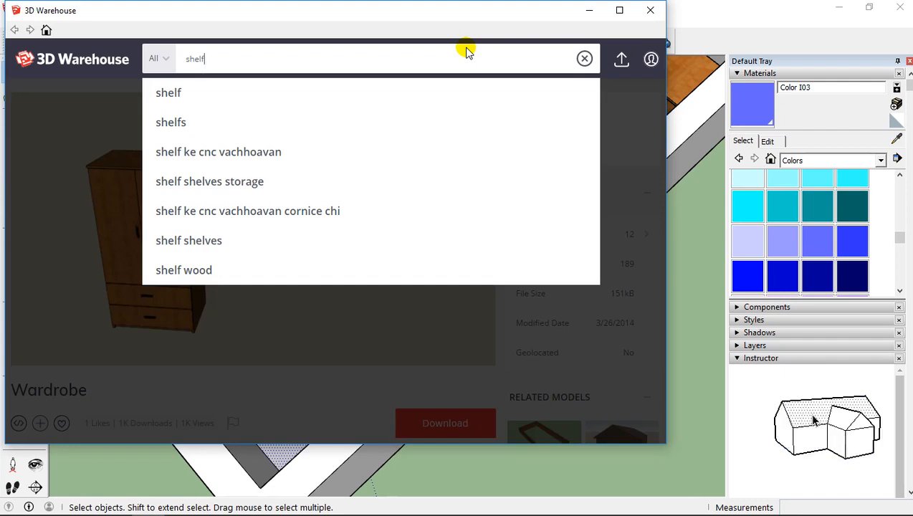
key(Return)
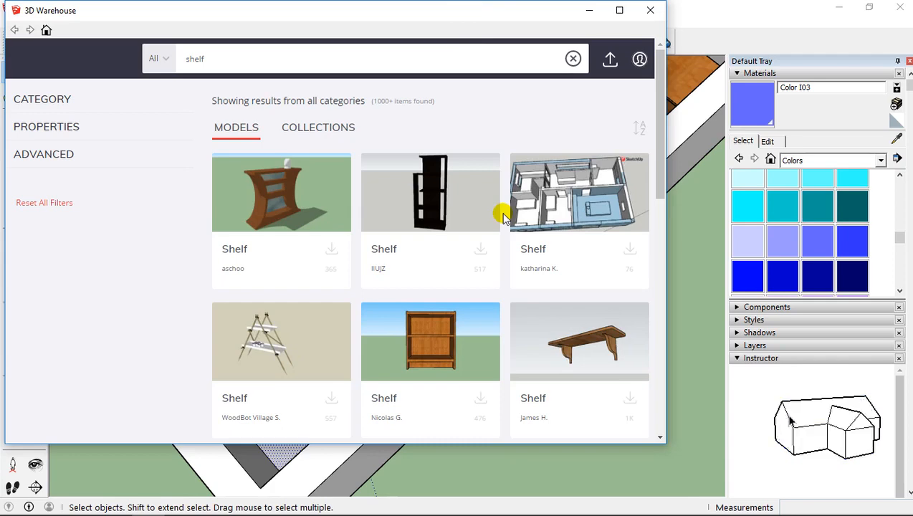
scroll(503, 216, down, 3)
scroll(503, 215, down, 1)
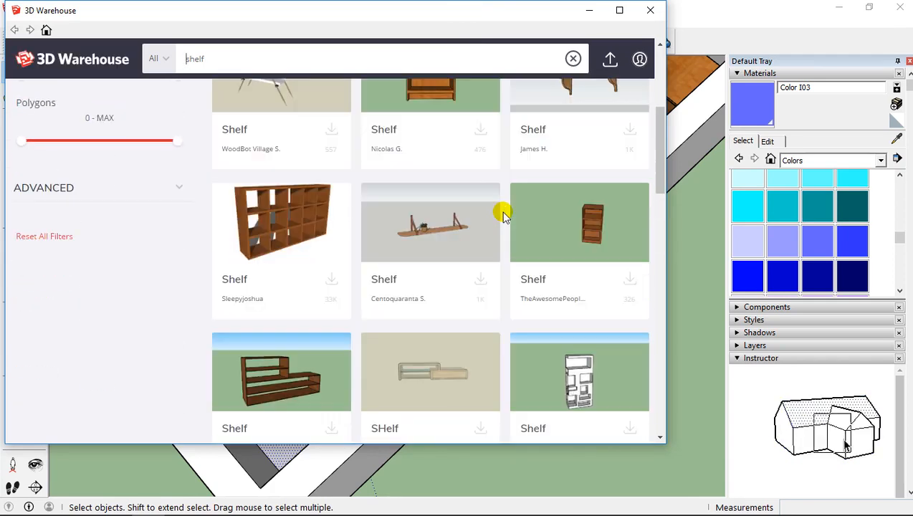
scroll(503, 215, up, 1)
scroll(432, 167, down, 8)
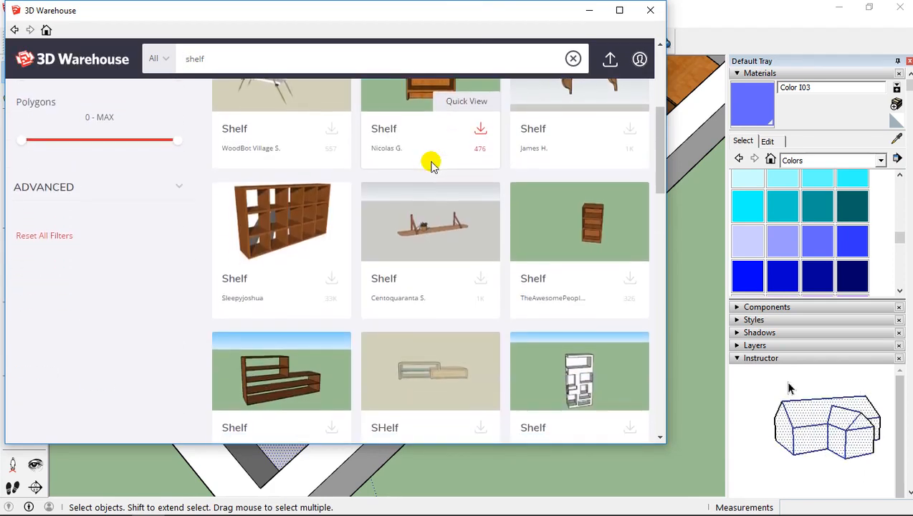
scroll(432, 167, down, 2)
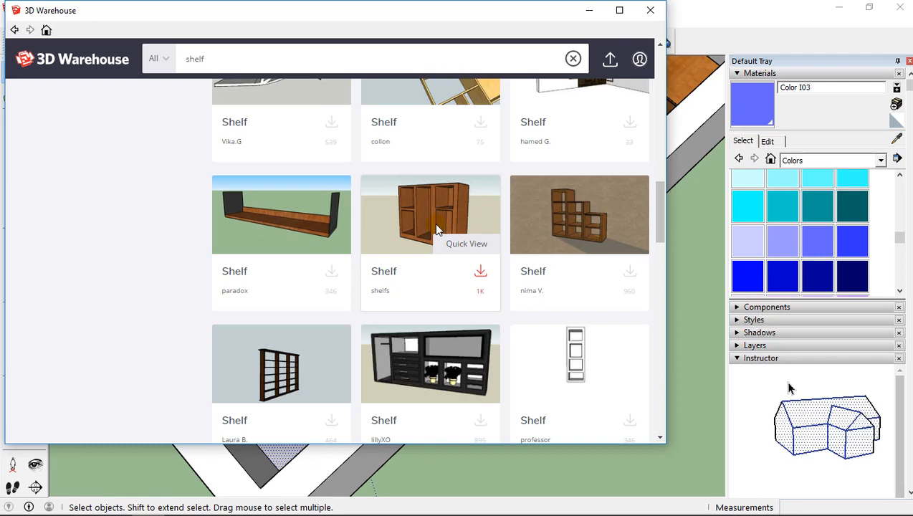
Download the wooden five-compartment shelf directly into the model and place it on the ground outside the apartment.
click(437, 228)
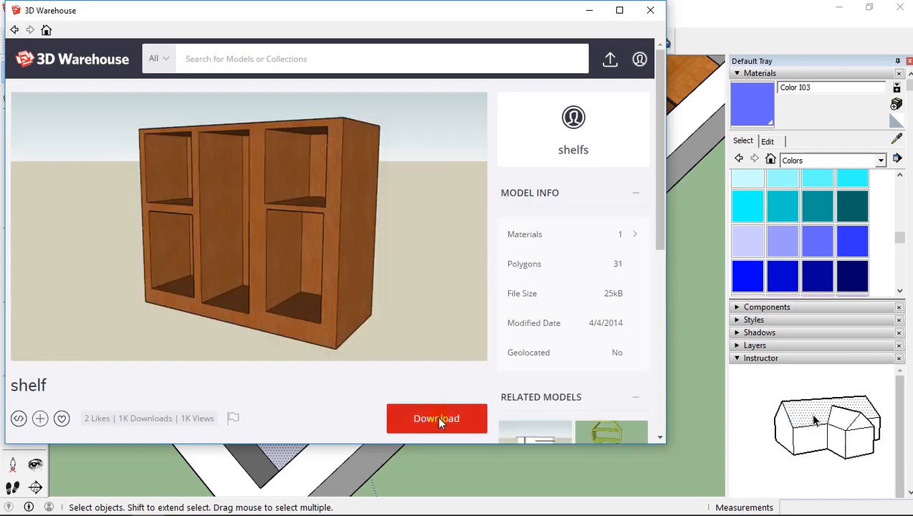
click(436, 417)
click(293, 258)
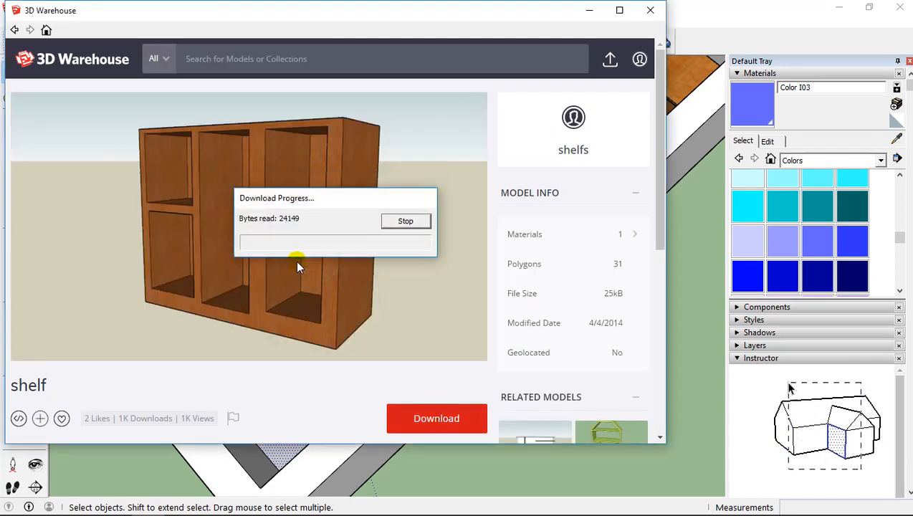
scroll(300, 186, down, 6)
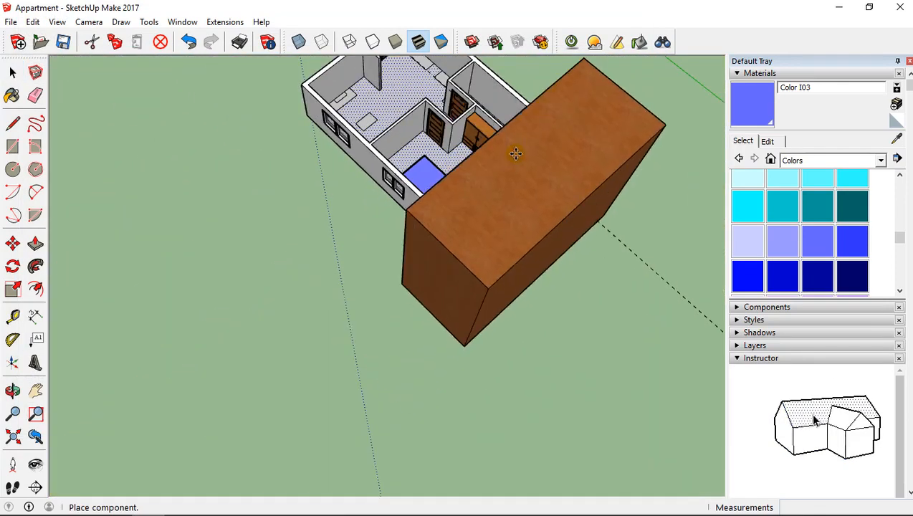
scroll(505, 154, up, 8)
scroll(419, 152, down, 5)
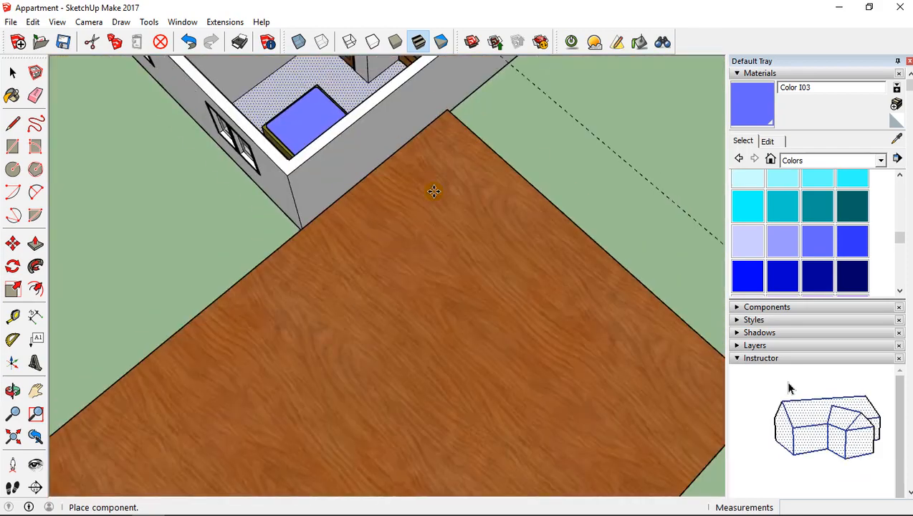
click(473, 149)
Rotate the shelf 180 degrees in the horizontal plane about its lower front corner.
middle_drag(374, 242, 467, 215)
middle_drag(499, 275, 459, 215)
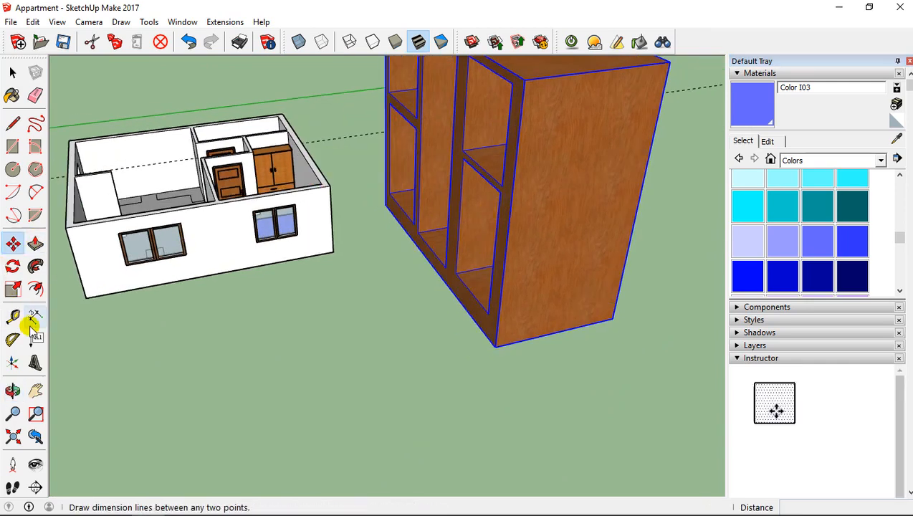
click(12, 267)
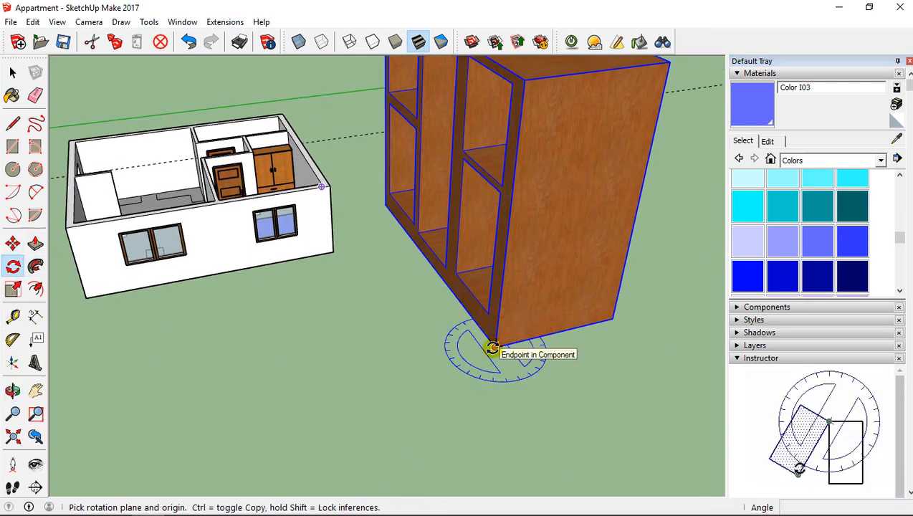
click(615, 318)
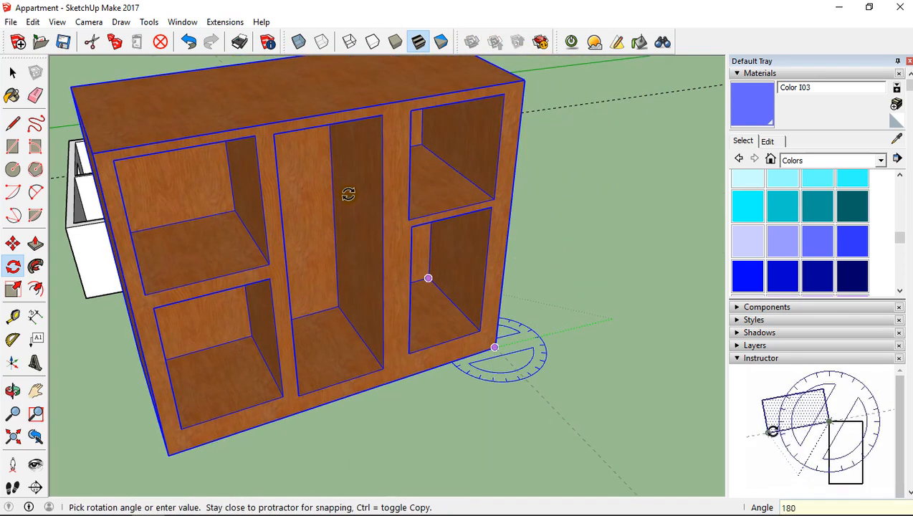
click(347, 194)
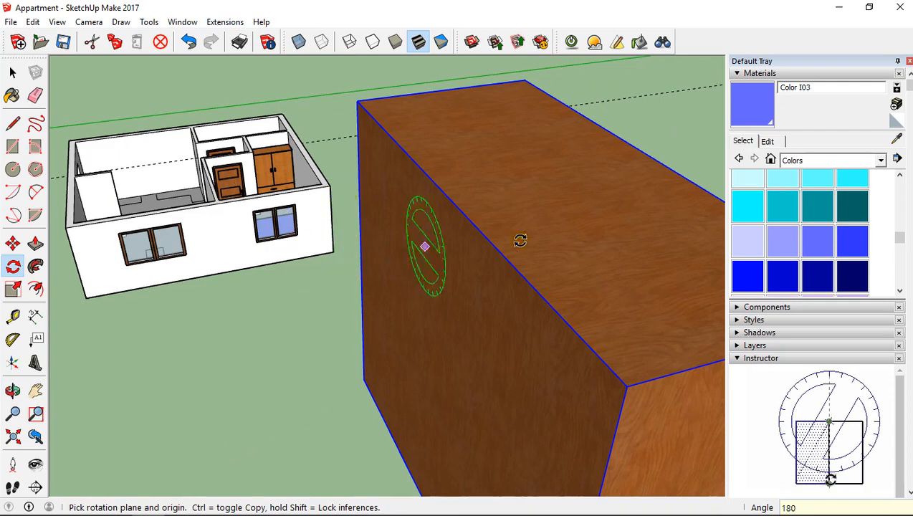
Scale the shelf down uniformly to 0.50 and move it over the bedroom's outer corner.
click(13, 288)
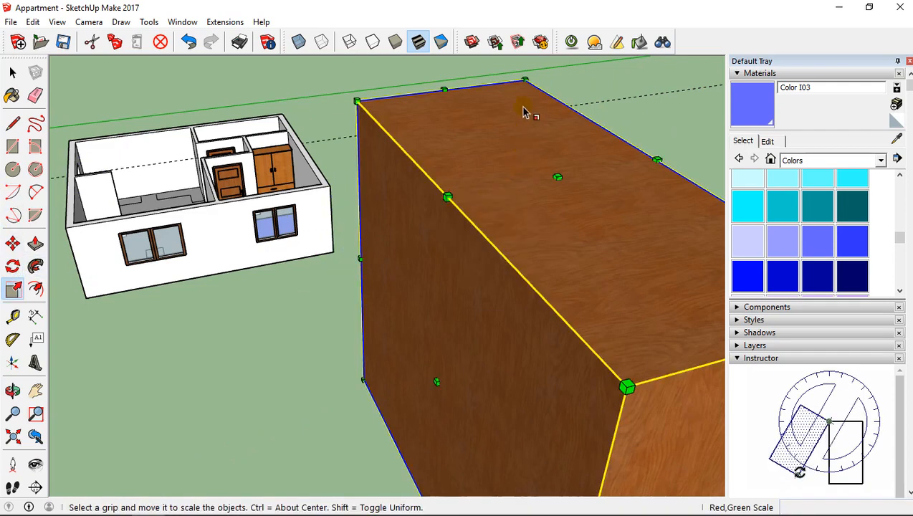
drag(528, 75, 553, 357)
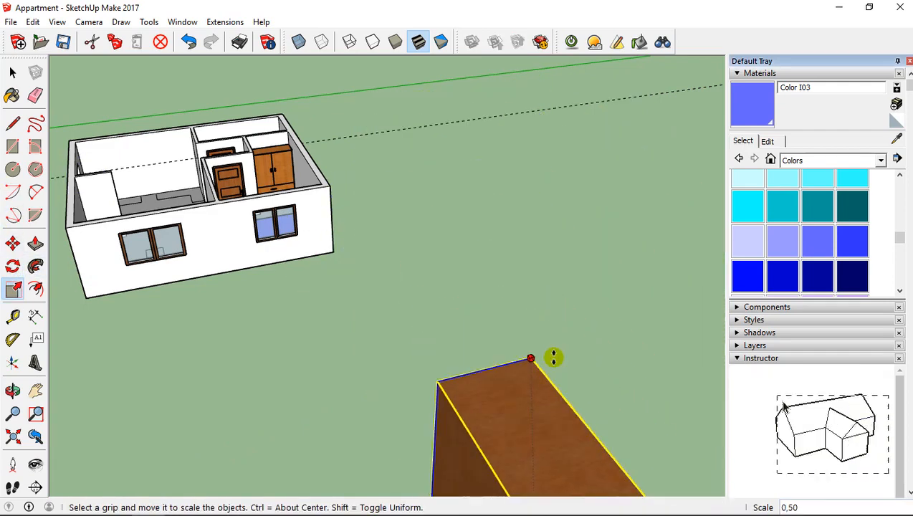
click(12, 244)
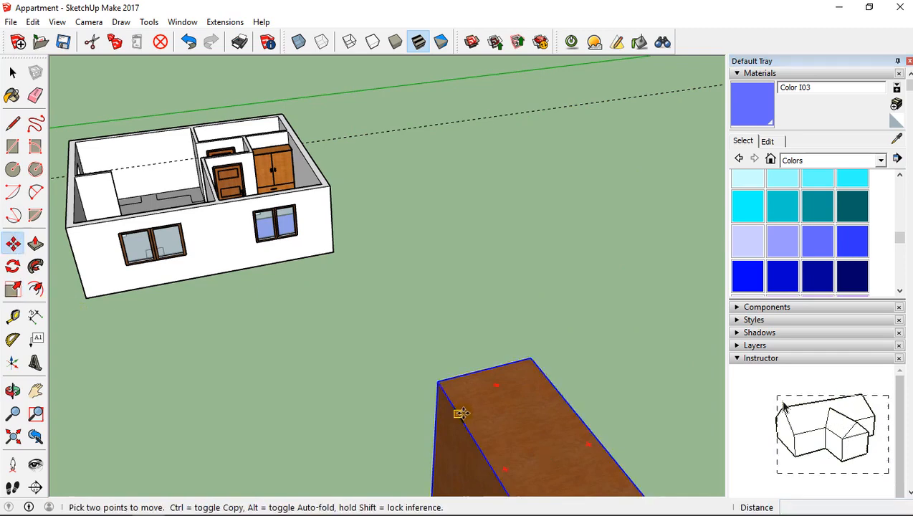
click(471, 412)
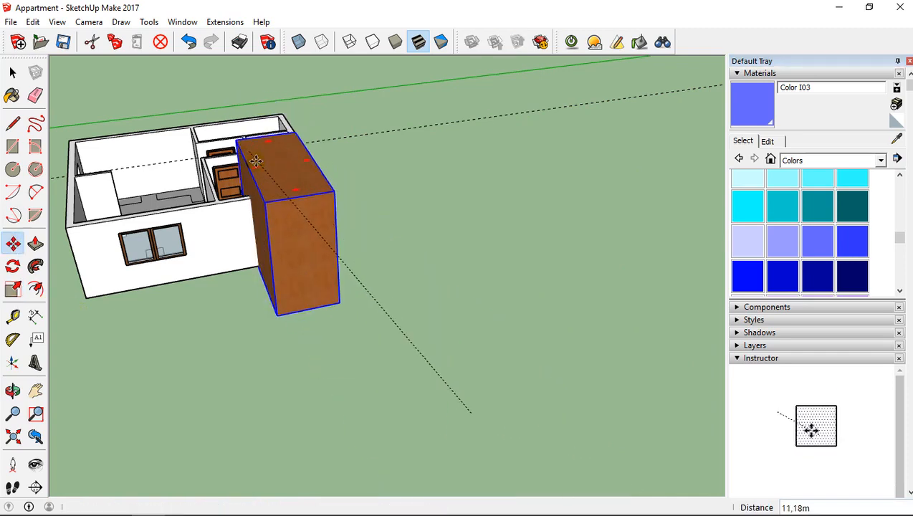
scroll(330, 182, up, 5)
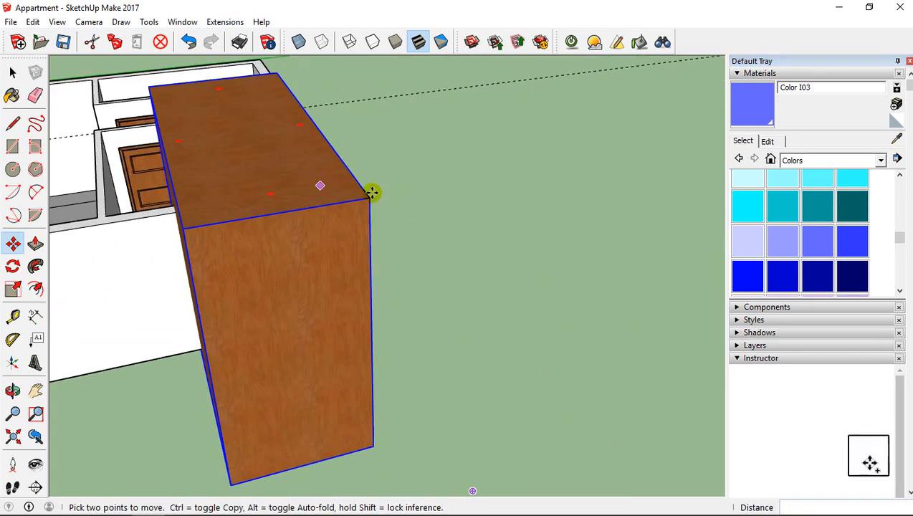
Scale the shelf down uniformly to 0.31 from its upper corner so that it fits inside the bedroom.
middle_drag(371, 191, 132, 221)
middle_drag(142, 171, 276, 228)
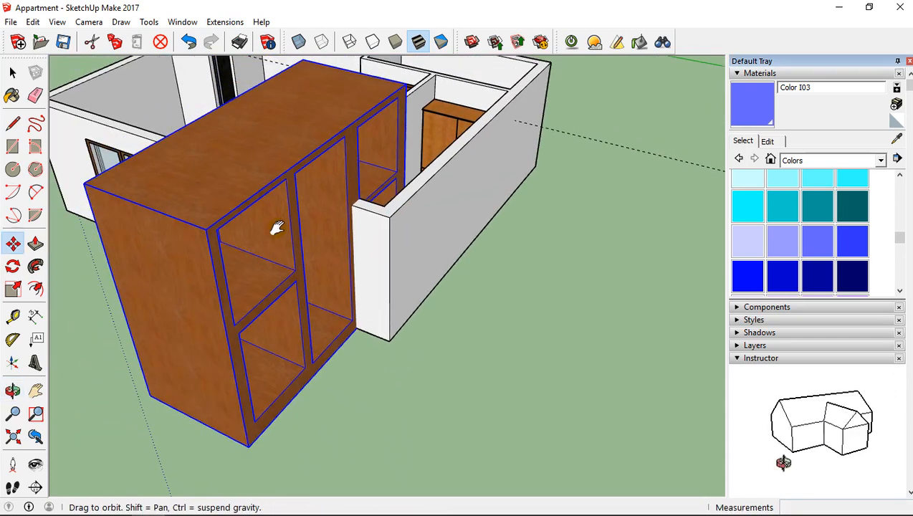
click(13, 289)
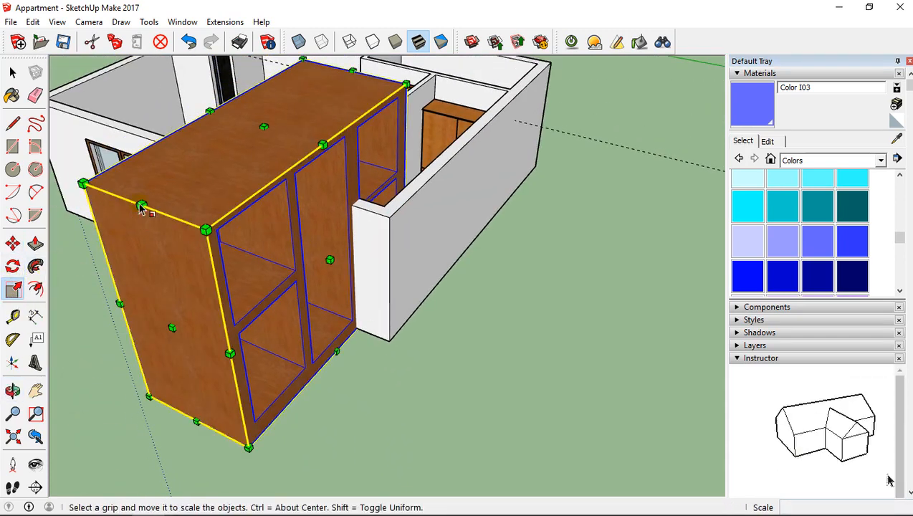
drag(123, 183, 337, 200)
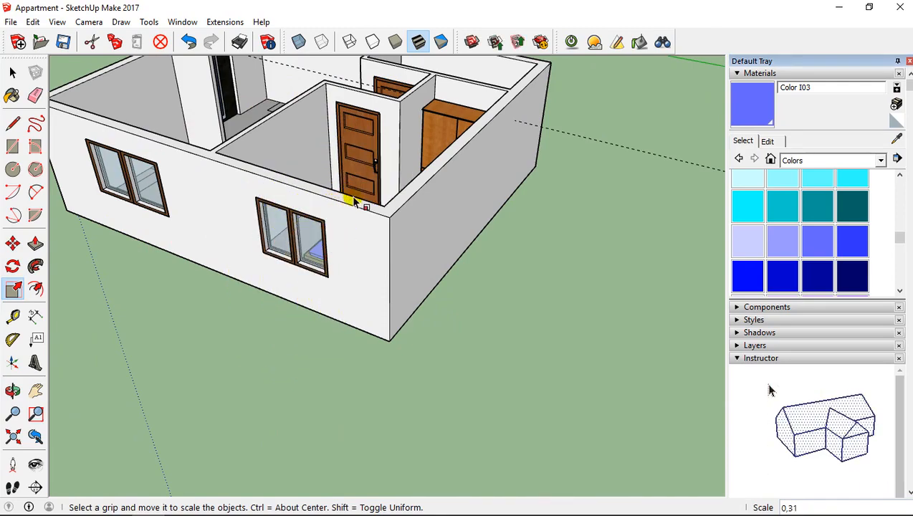
middle_drag(324, 235, 248, 242)
scroll(311, 220, up, 3)
middle_drag(316, 220, 122, 283)
scroll(253, 285, up, 3)
middle_drag(356, 265, 260, 242)
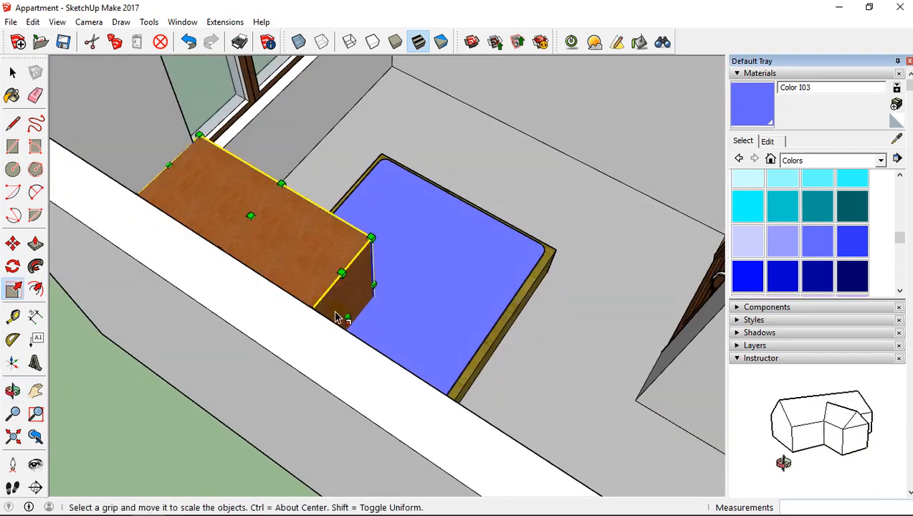
Narrow the shelf along its length with Scale and move it across the bedroom to the wall beyond the bed's foot.
drag(336, 317, 274, 266)
mouse_move(275, 265)
middle_down()
mouse_move(214, 224)
mouse_move(163, 210)
middle_up()
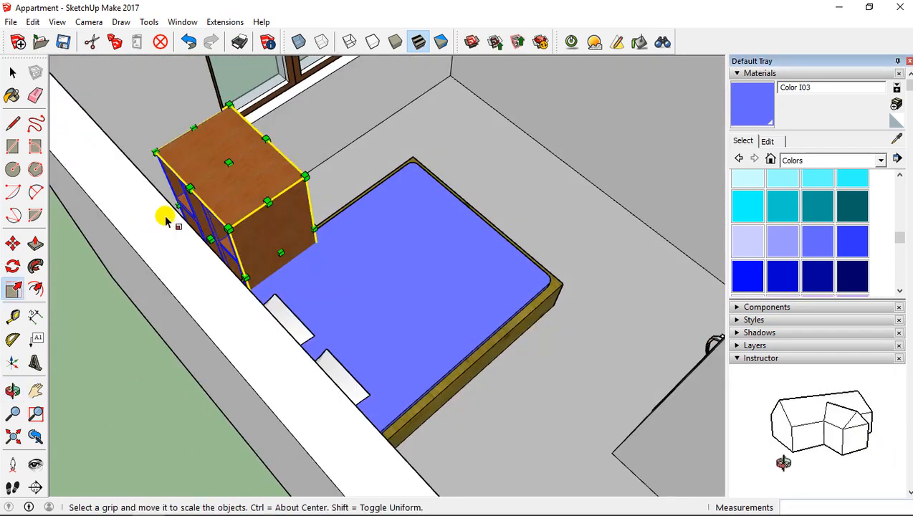
click(12, 245)
drag(289, 170, 582, 118)
middle_drag(500, 203, 401, 202)
scroll(346, 200, up, 3)
shift+middle_drag(346, 200, 392, 199)
scroll(472, 185, up, 3)
middle_drag(472, 186, 290, 153)
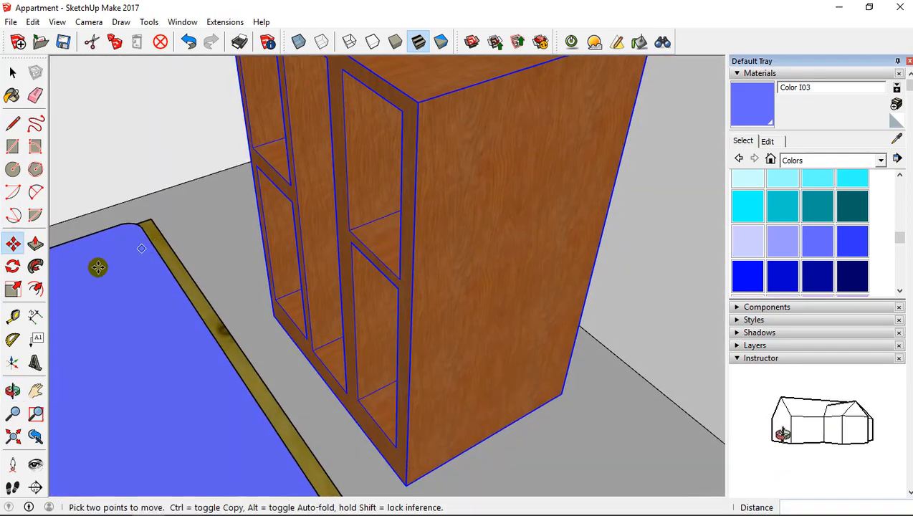
Move the shelf about 0.47 m by its rear lower corner so that its back sits flush against the wall.
click(8, 245)
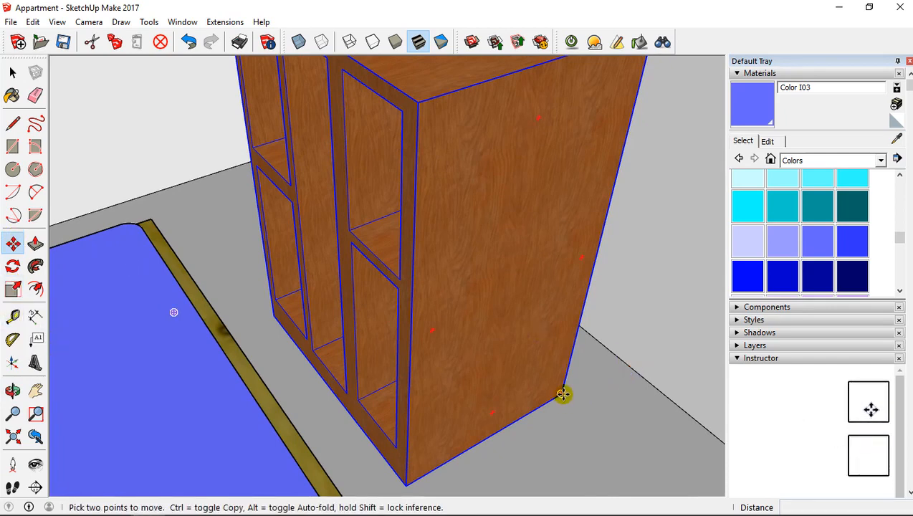
middle_drag(577, 256, 472, 212)
click(473, 212)
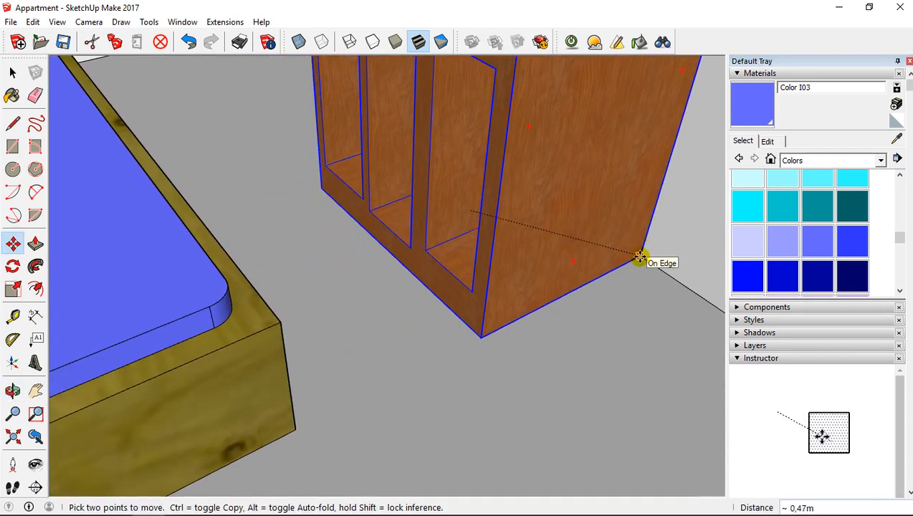
middle_drag(359, 276, 401, 309)
scroll(373, 313, up, 4)
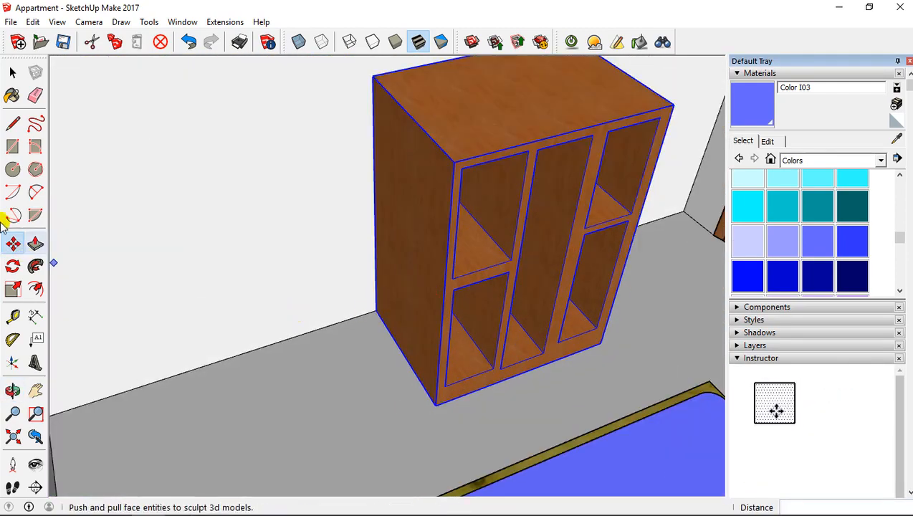
Stretch the shelf along the wall from its window-side face to a scale of 2.00.
click(30, 286)
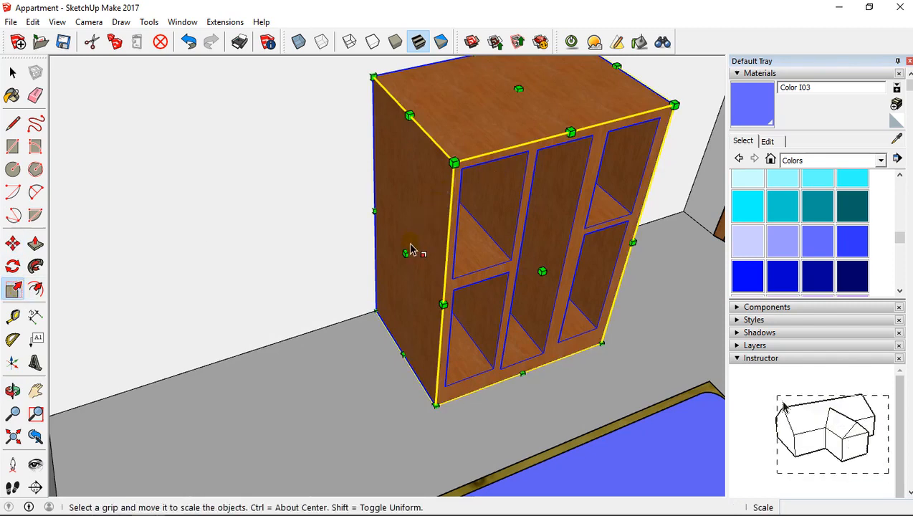
drag(404, 253, 188, 295)
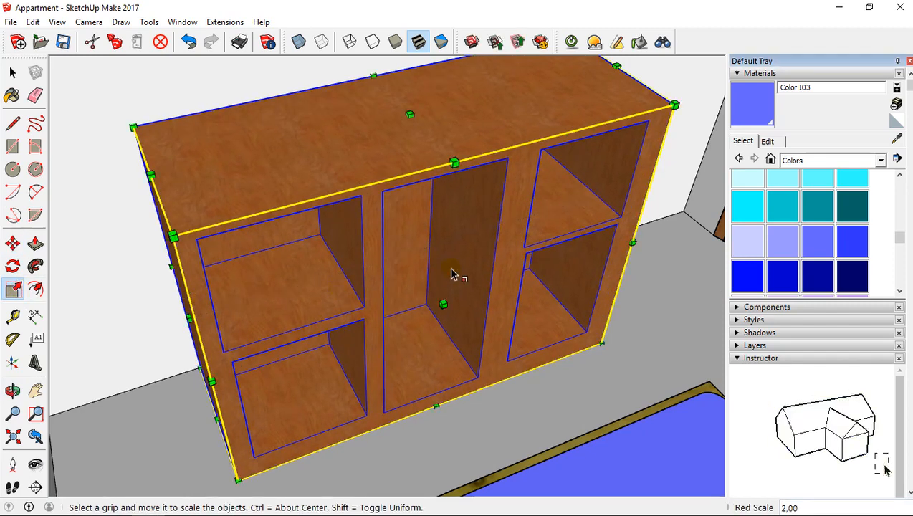
middle_drag(451, 274, 312, 249)
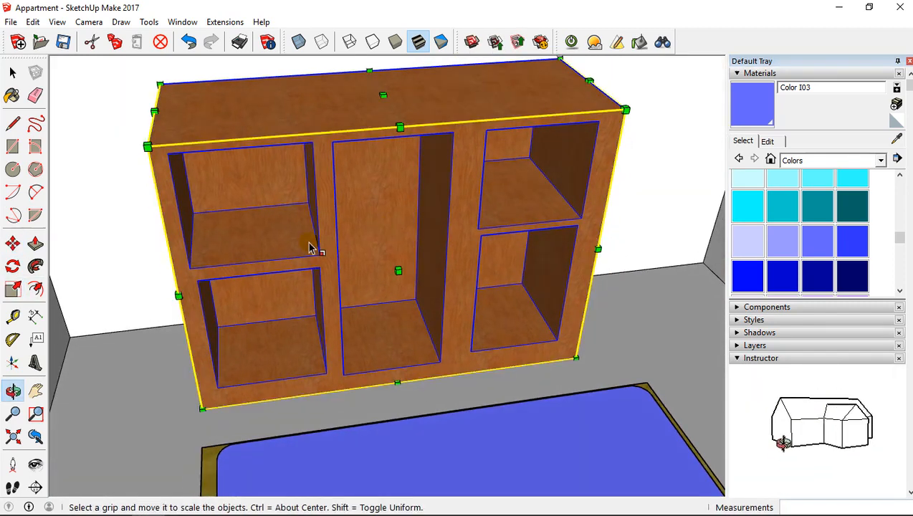
middle_drag(122, 256, 212, 234)
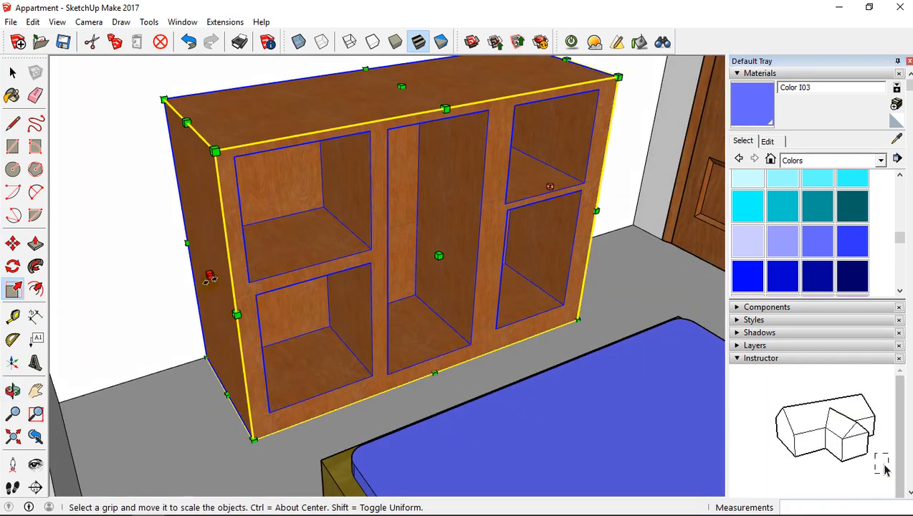
Shorten the shelf slightly by scaling its window-side end inward along the wall.
drag(206, 272, 222, 270)
scroll(330, 242, up, 5)
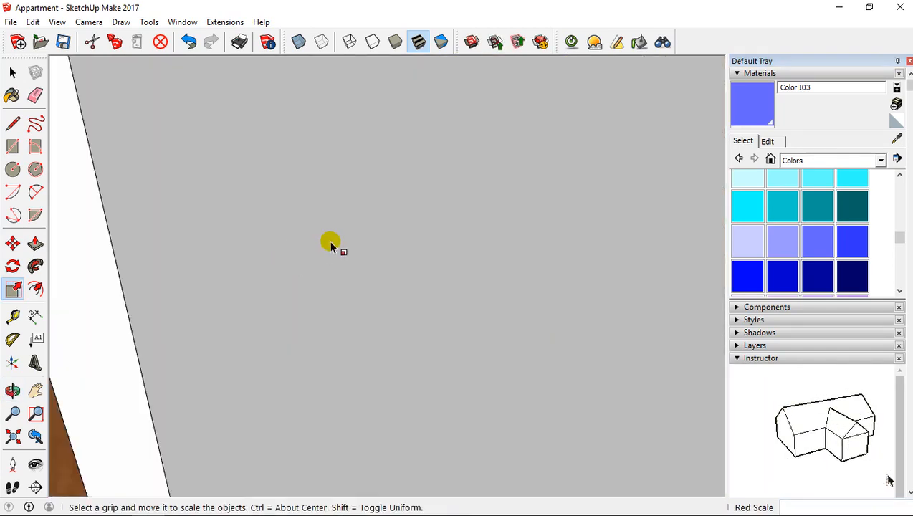
scroll(330, 242, down, 8)
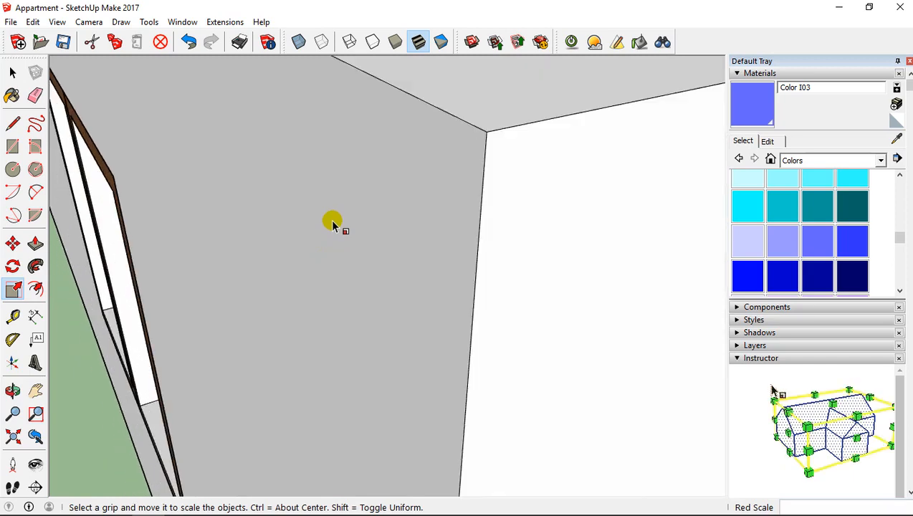
middle_drag(402, 99, 251, 280)
scroll(277, 246, up, 2)
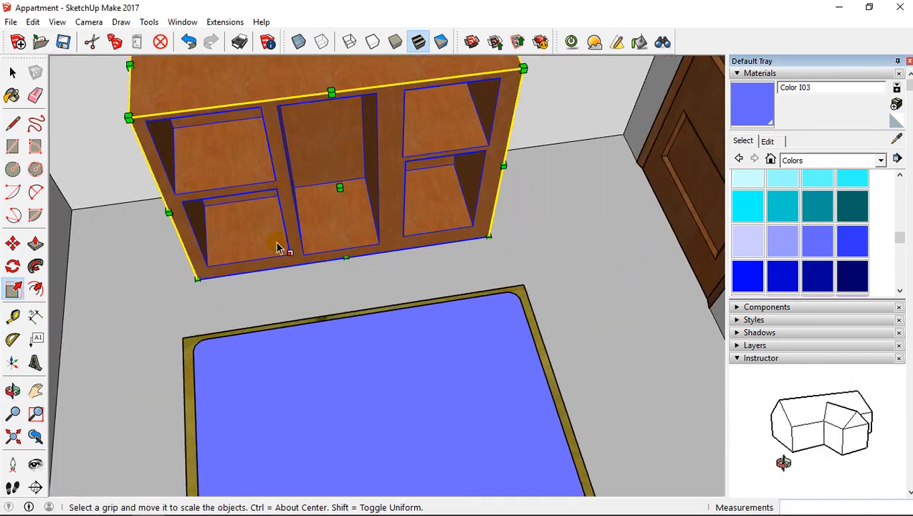
scroll(288, 228, down, 3)
scroll(289, 228, down, 3)
scroll(287, 227, up, 4)
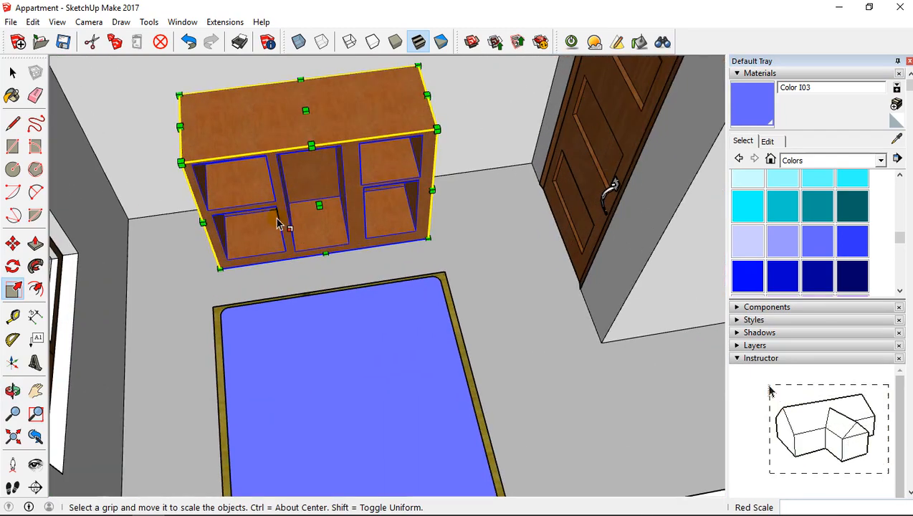
middle_drag(280, 220, 277, 177)
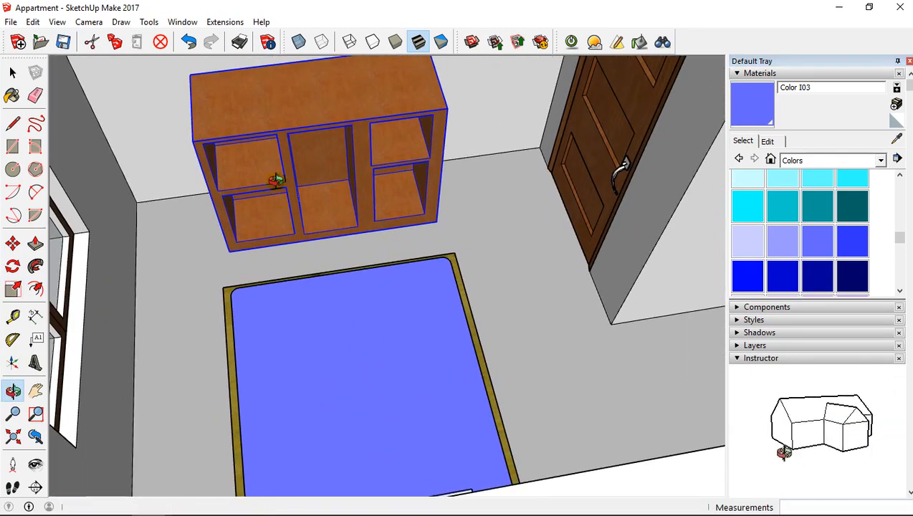
key(s)
Place a guide on the floor 60 cm from the window wall and a second guide 120 cm beyond the first.
middle_drag(272, 117, 240, 210)
key(t)
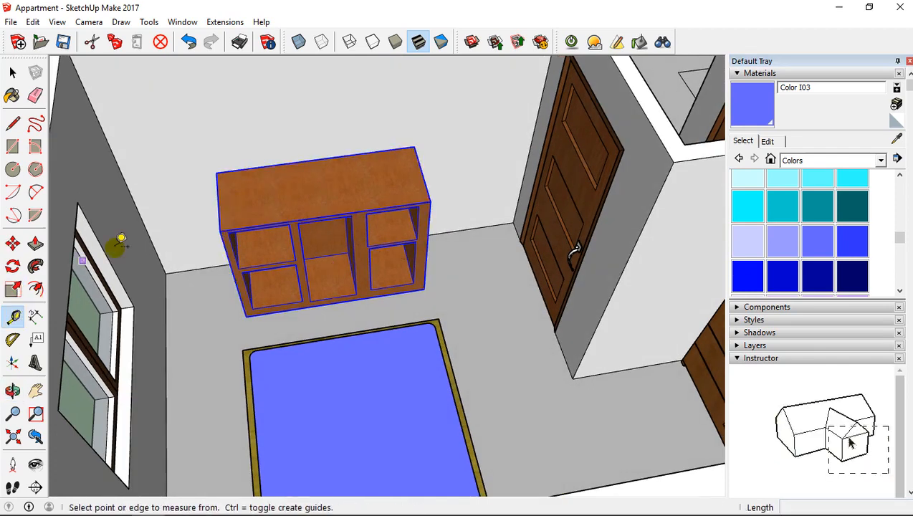
click(165, 323)
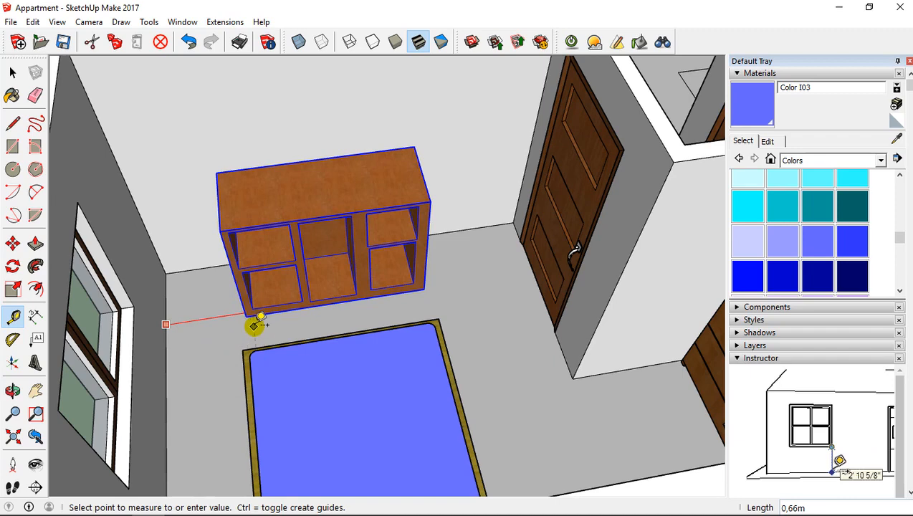
scroll(254, 326, up, 4)
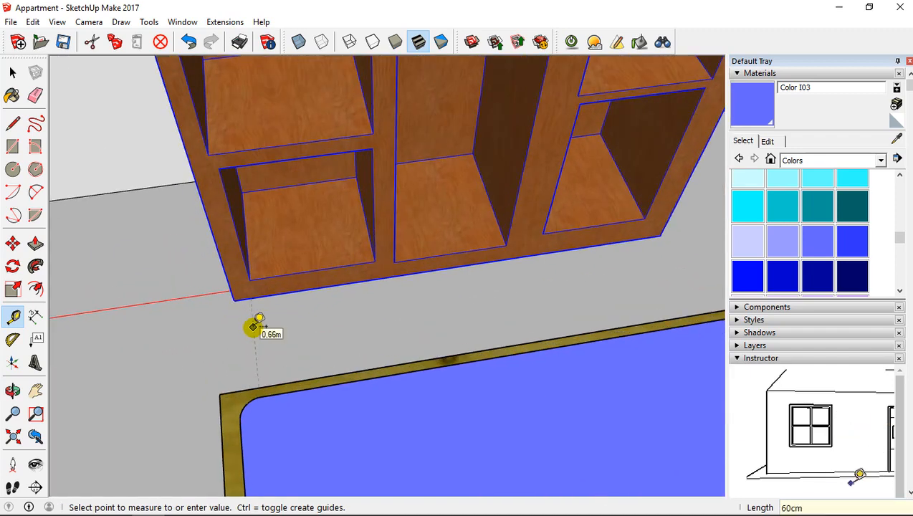
click(234, 337)
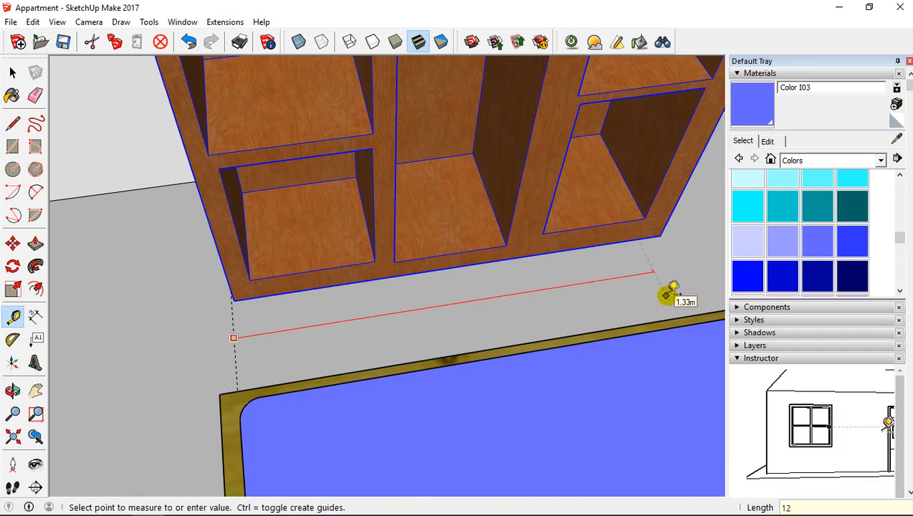
click(666, 294)
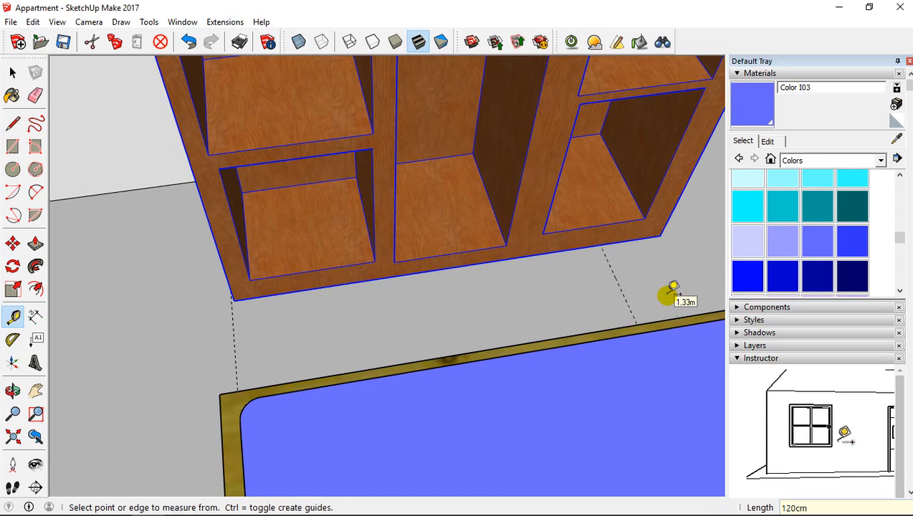
Add a guide beyond the 120 cm one at the shelf's door-side front corner, and erase the 120 cm guide.
scroll(652, 279, down, 5)
middle_drag(647, 271, 432, 387)
key(t)
scroll(509, 319, up, 3)
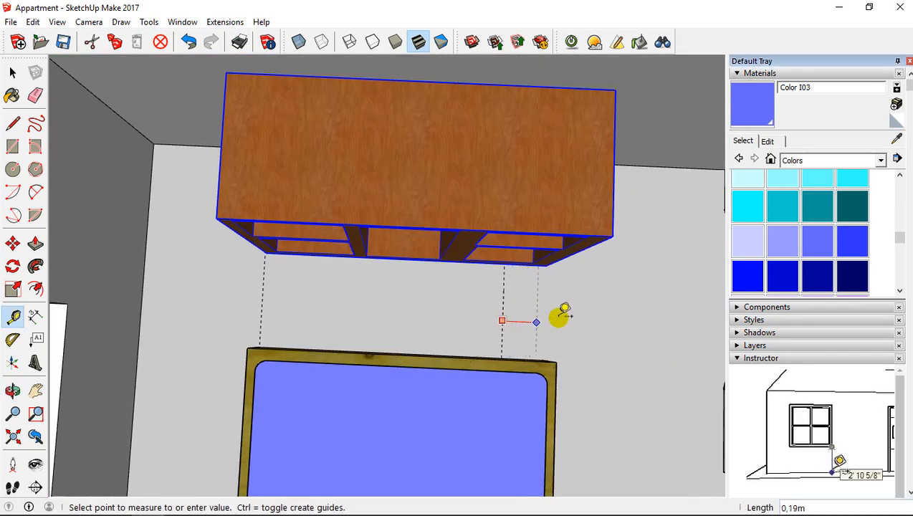
middle_drag(563, 310, 524, 300)
scroll(495, 273, up, 5)
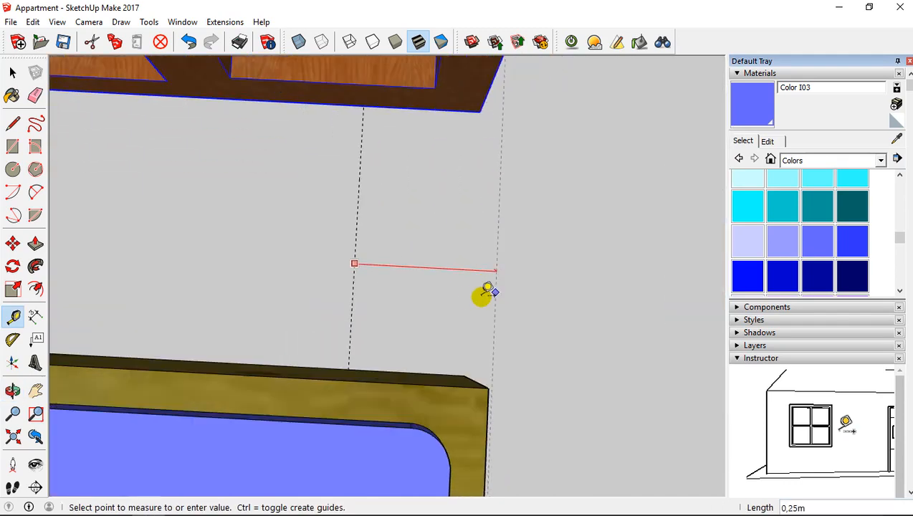
click(467, 297)
scroll(430, 281, down, 2)
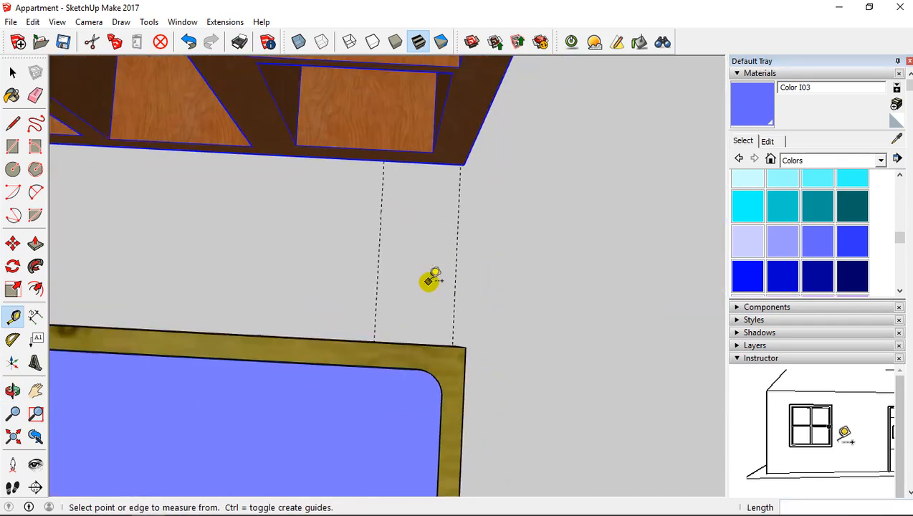
scroll(350, 305, down, 3)
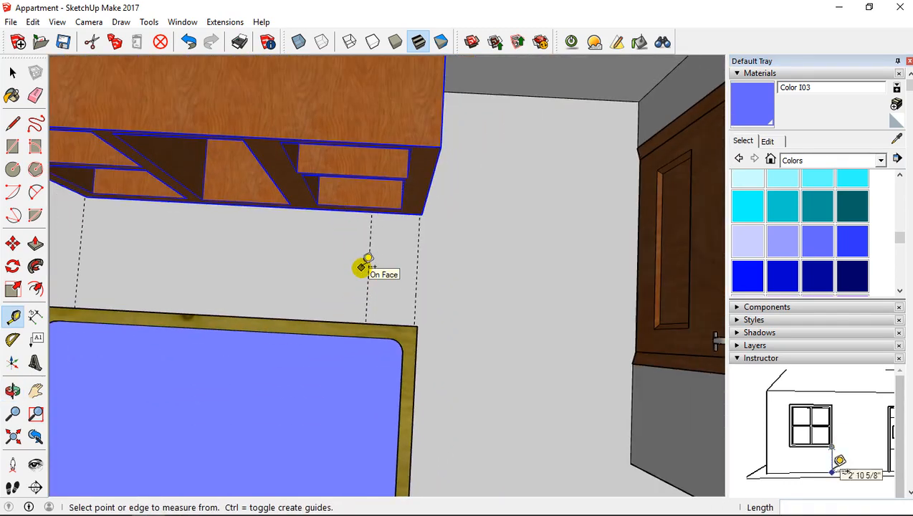
click(35, 95)
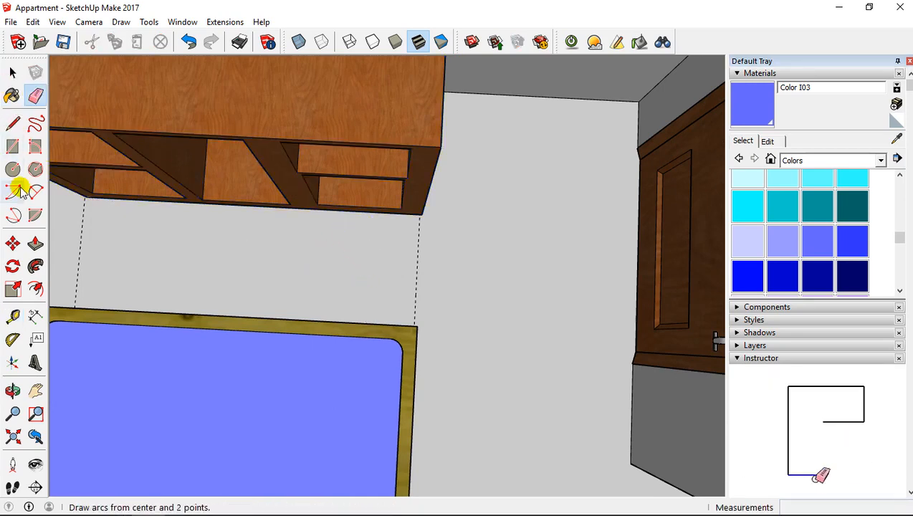
Check how the shelf's two lower front corners line up with the remaining floor guides.
click(13, 243)
scroll(334, 157, up, 2)
middle_drag(333, 156, 501, 213)
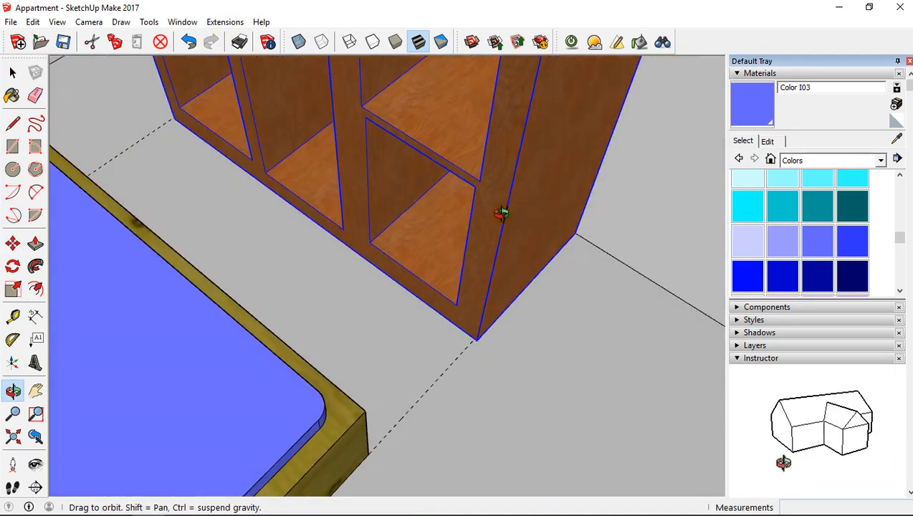
middle_drag(434, 225, 436, 224)
scroll(397, 228, down, 2)
shift+middle_drag(302, 217, 583, 238)
shift+middle_drag(477, 197, 566, 308)
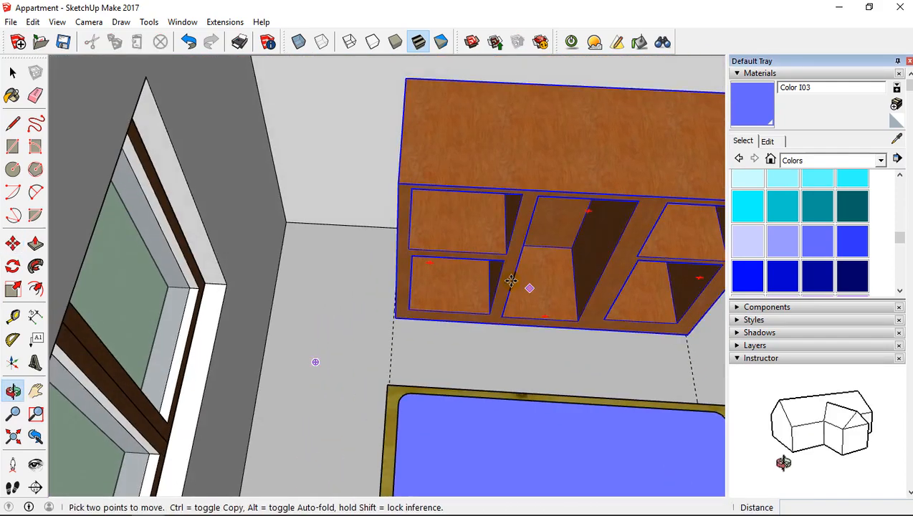
middle_drag(509, 282, 523, 267)
Fine-tune the shelf's width from its window-side face with Scale so that its end meets the 60 cm guide.
click(13, 318)
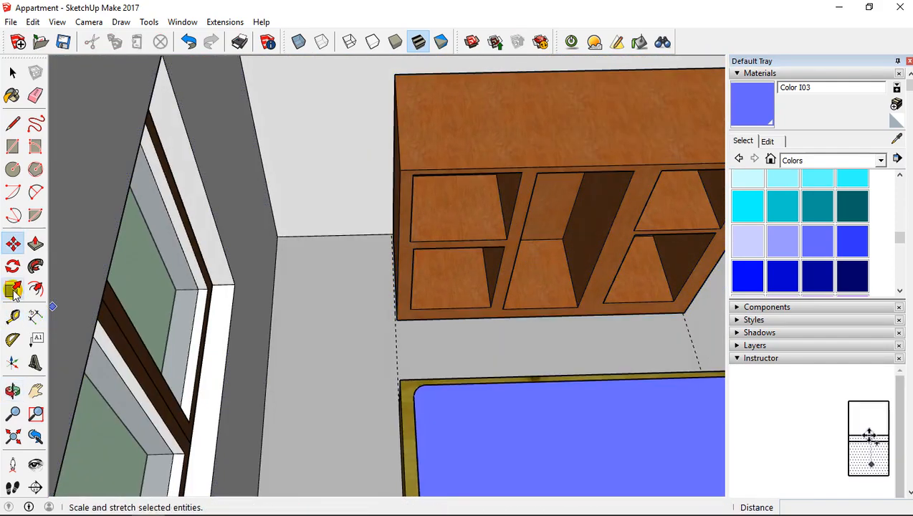
click(13, 289)
click(437, 185)
mouse_move(382, 200)
middle_down()
mouse_move(479, 189)
mouse_move(358, 218)
mouse_move(417, 210)
mouse_move(394, 213)
middle_up()
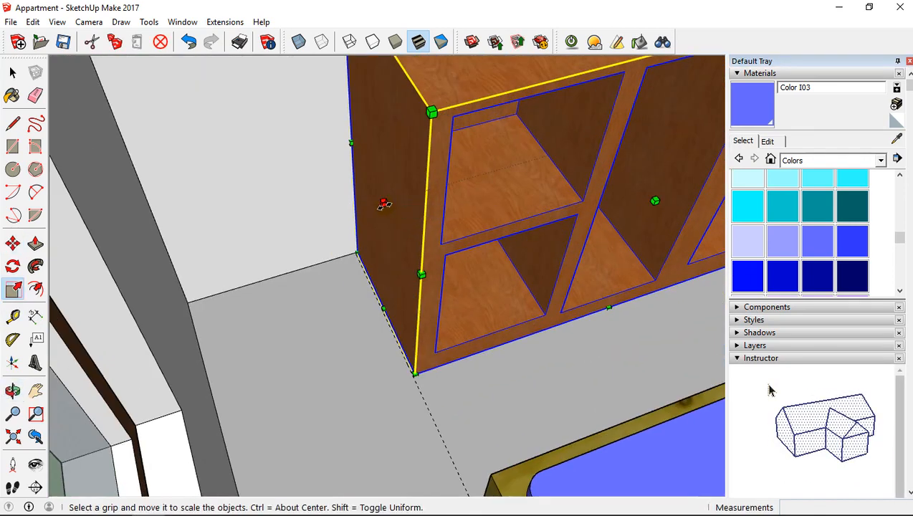
click(383, 204)
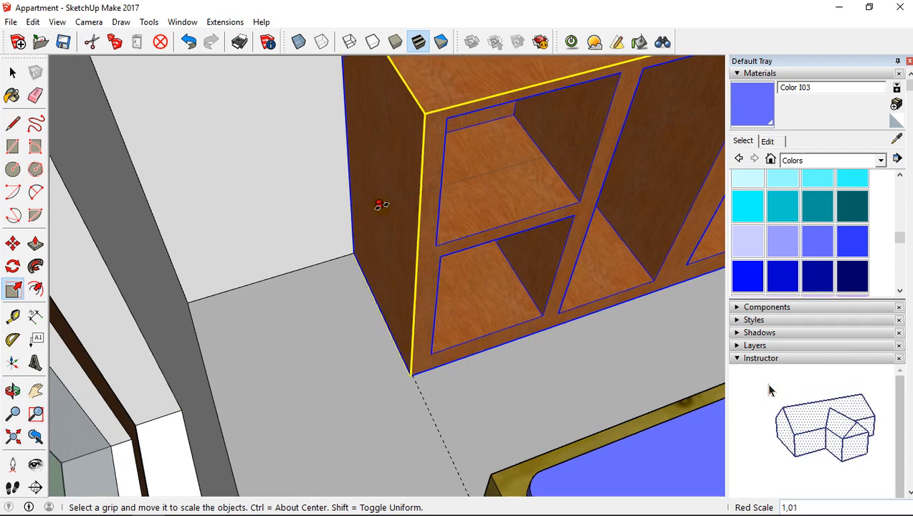
scroll(423, 263, up, 5)
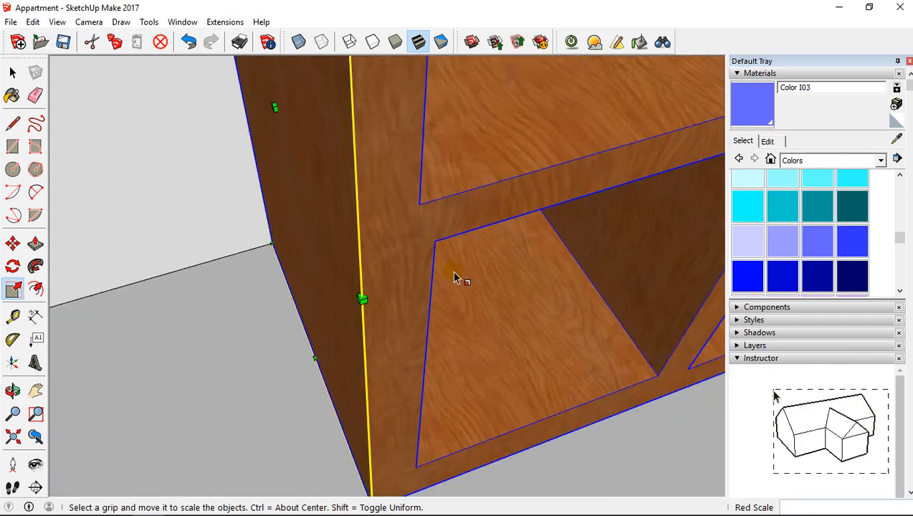
middle_drag(456, 275, 420, 209)
scroll(420, 209, down, 2)
scroll(274, 163, down, 2)
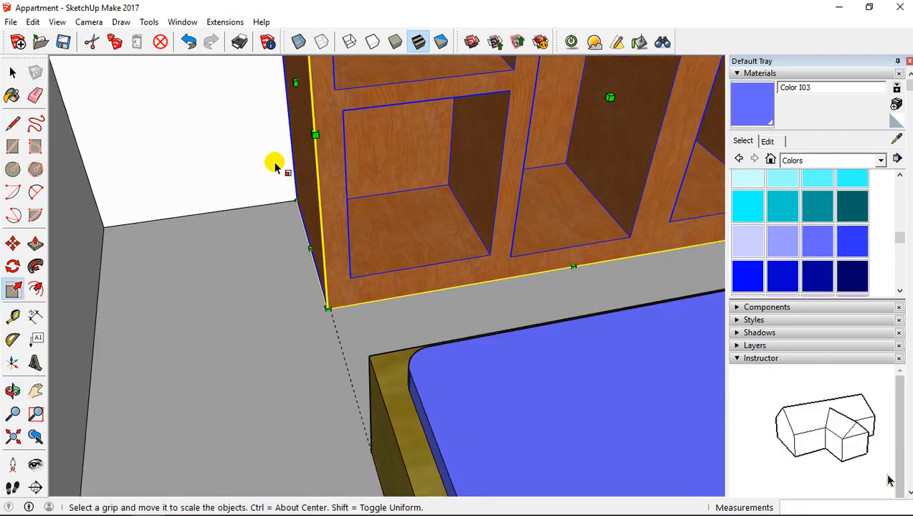
click(296, 81)
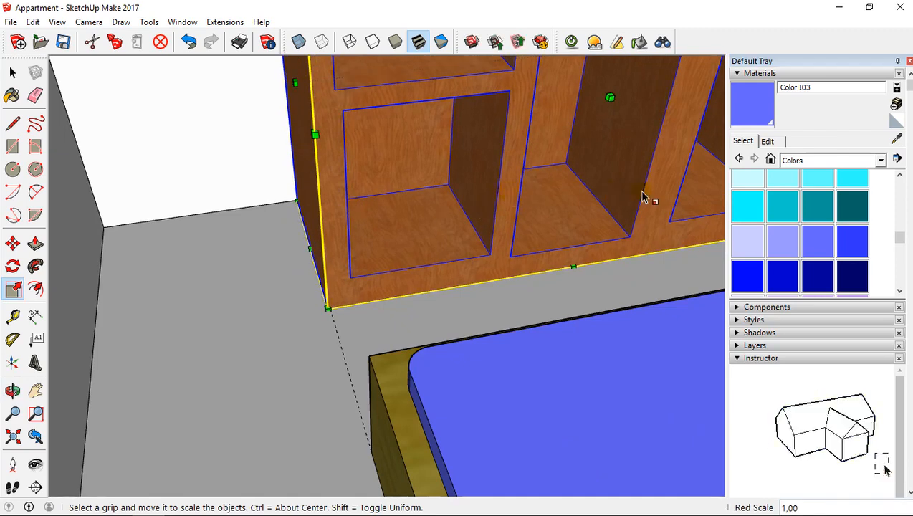
Scale the wooden shelf down to about 0.90 of its height and about 0.83 of its depth.
middle_drag(645, 197, 379, 228)
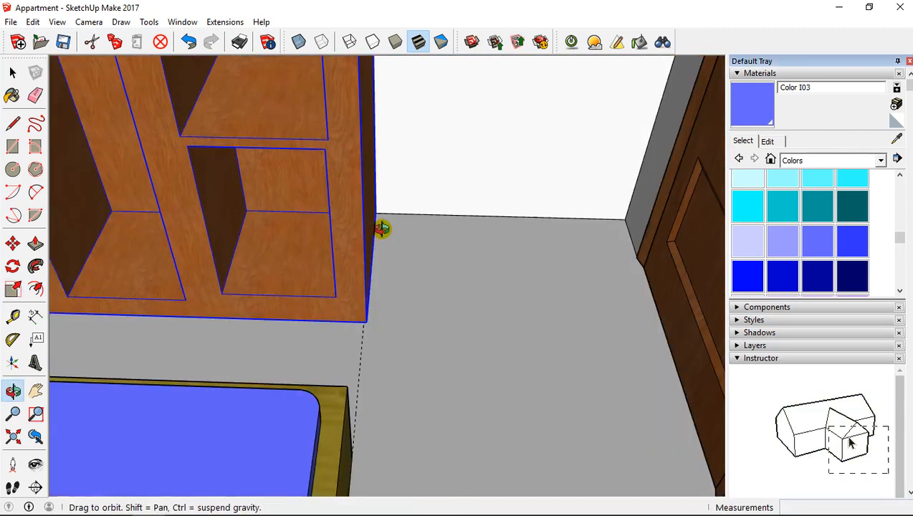
scroll(318, 220, down, 2)
middle_drag(233, 230, 350, 299)
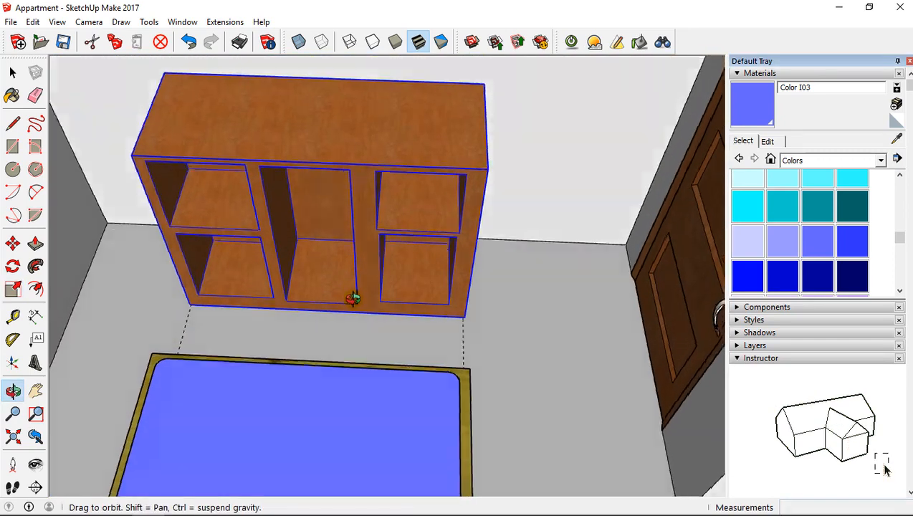
click(314, 117)
click(321, 175)
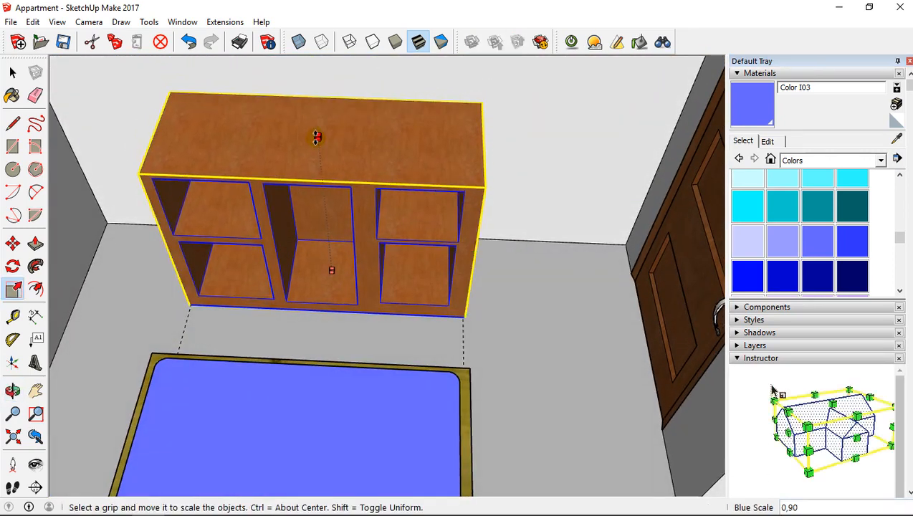
click(320, 252)
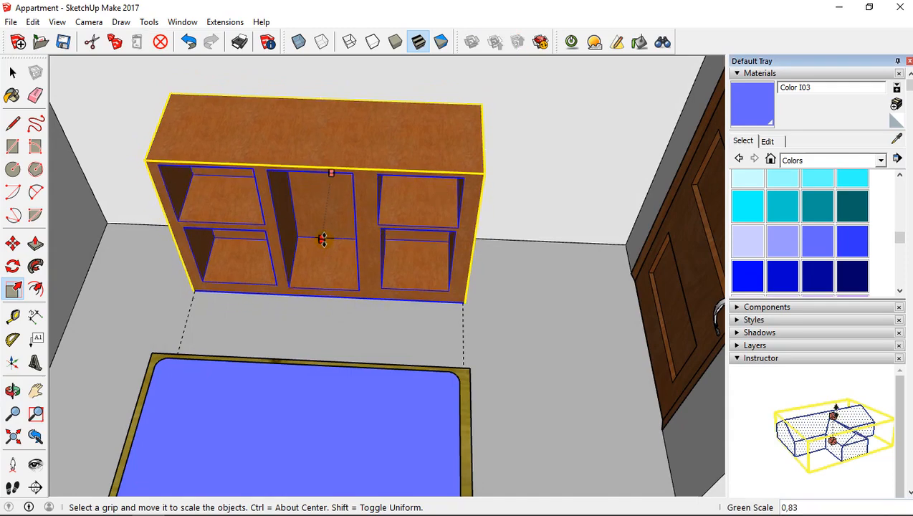
click(326, 245)
Examine the bedroom layout around the bed, shelf, wardrobe and door from several angles.
scroll(325, 242, down, 3)
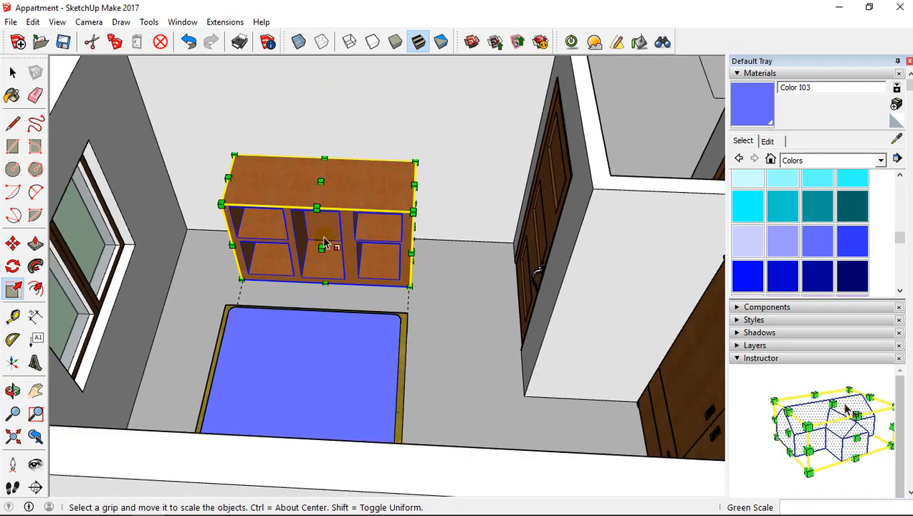
middle_drag(323, 241, 509, 196)
middle_drag(337, 208, 434, 347)
scroll(376, 340, up, 5)
scroll(372, 328, up, 2)
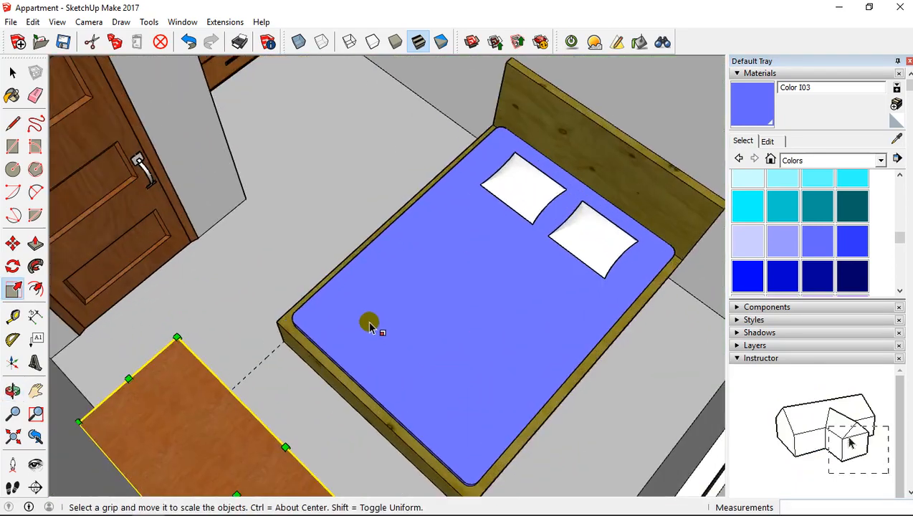
middle_drag(369, 322, 362, 381)
scroll(507, 220, down, 3)
scroll(326, 294, up, 3)
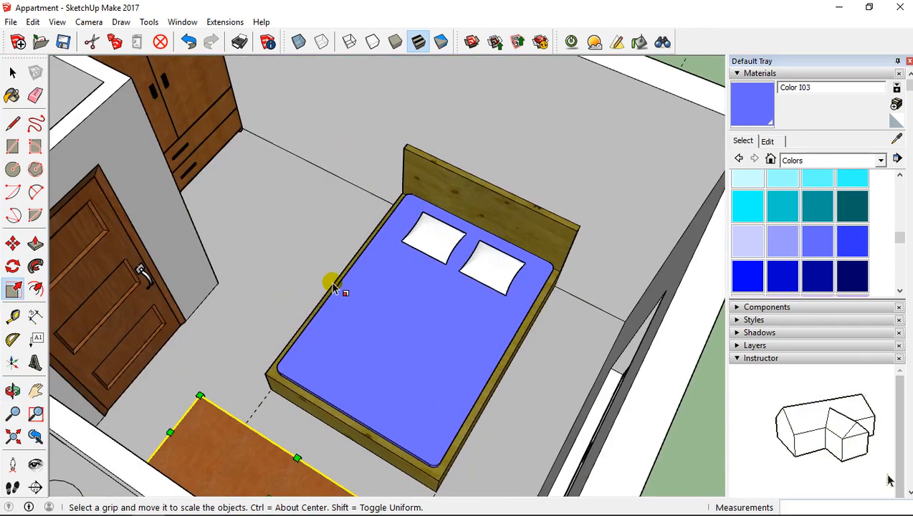
scroll(333, 285, down, 1)
middle_drag(425, 293, 425, 291)
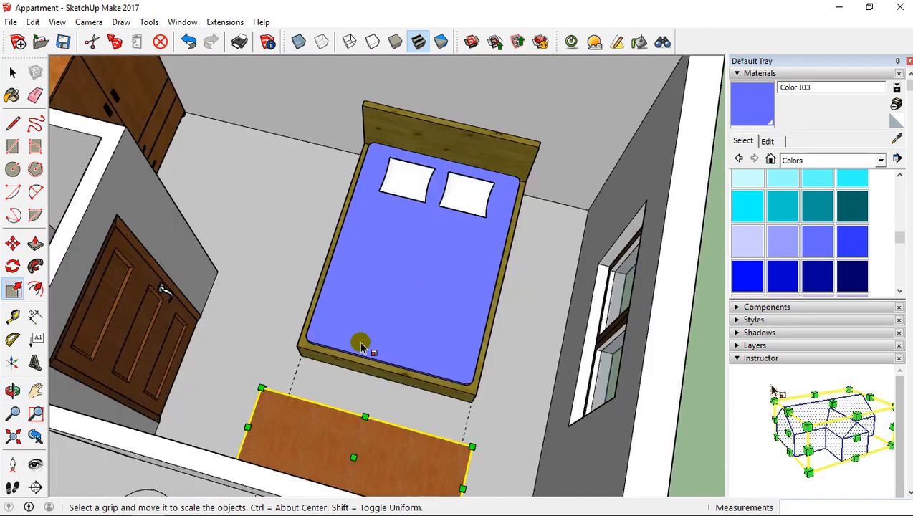
right_click(303, 431)
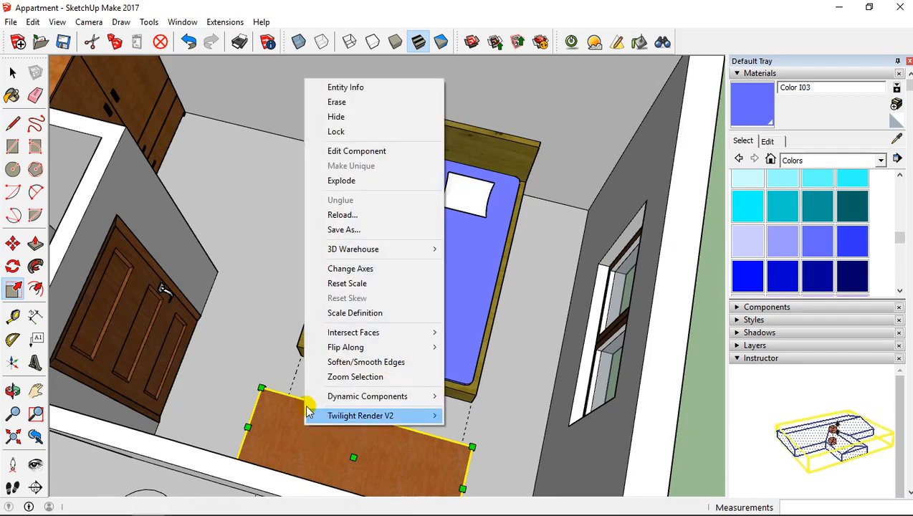
click(350, 147)
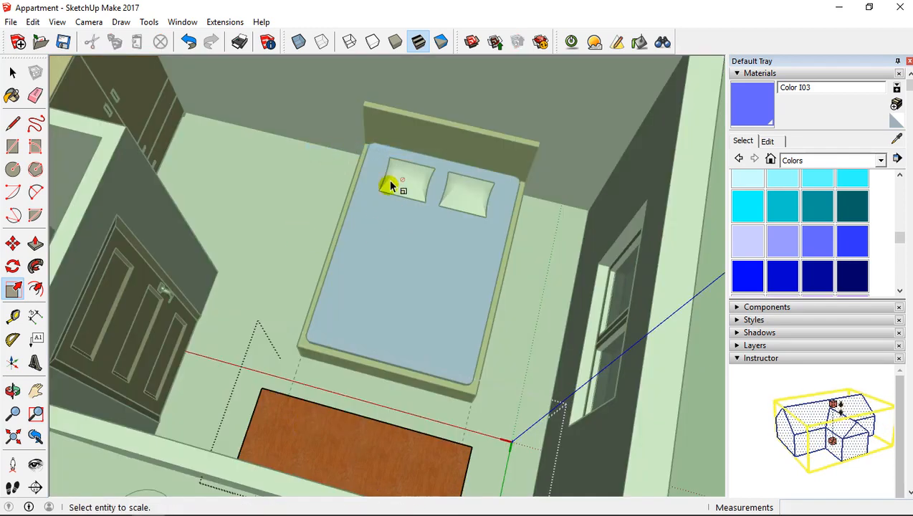
click(301, 414)
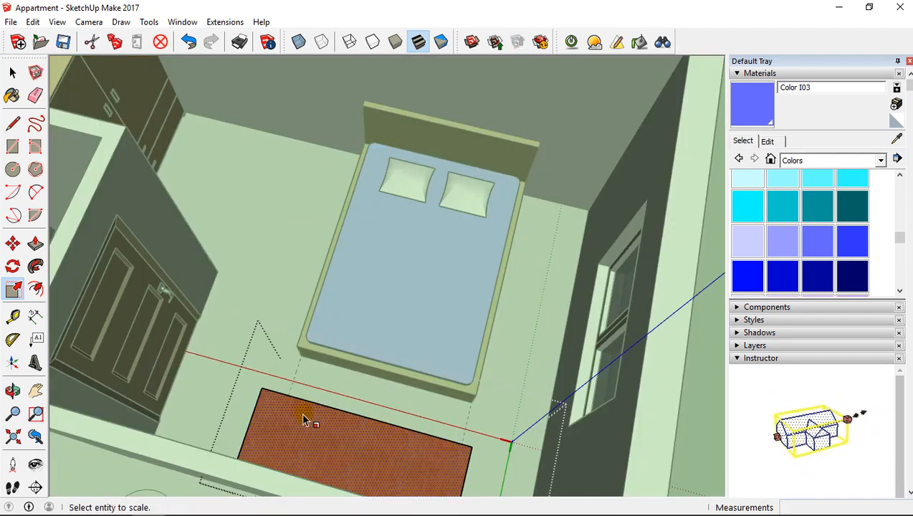
click(13, 72)
click(452, 138)
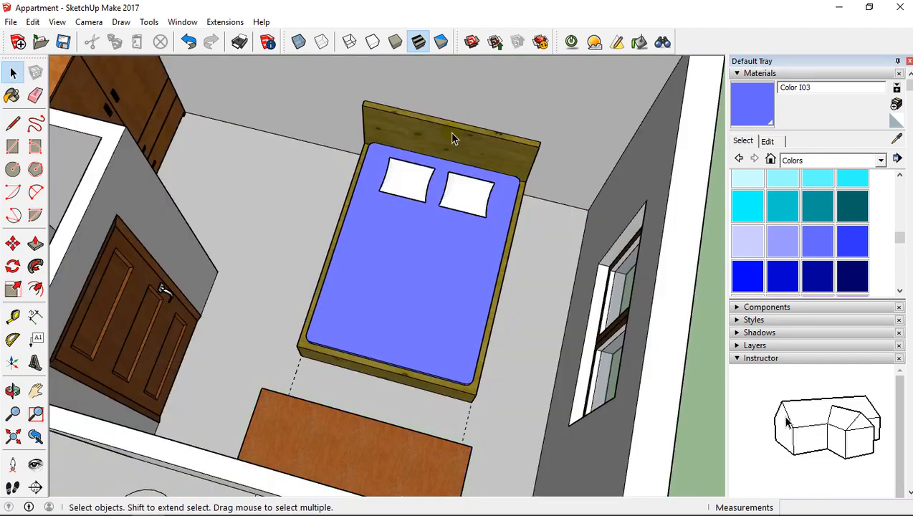
Paint the bedroom's headboard wall and window wall with Color A03 from the Colors materials.
scroll(459, 217, down, 6)
middle_drag(408, 241, 437, 159)
scroll(387, 271, up, 2)
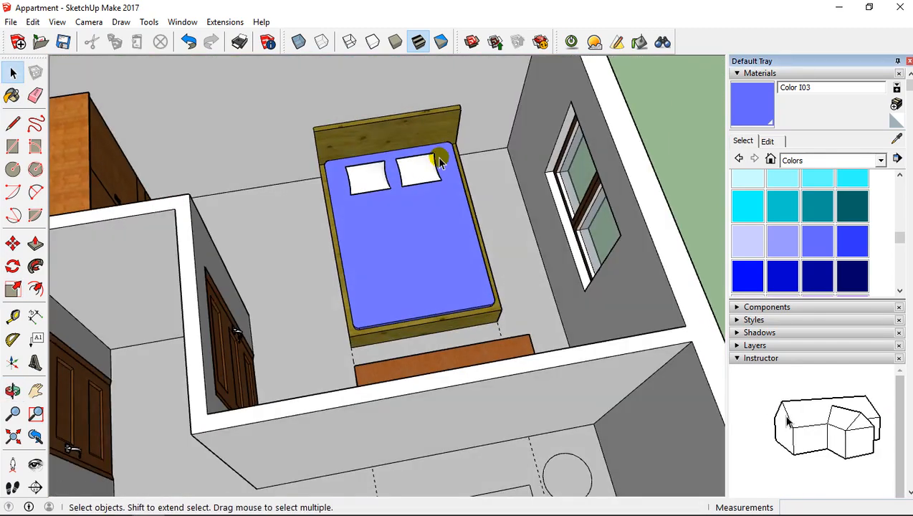
scroll(438, 159, down, 3)
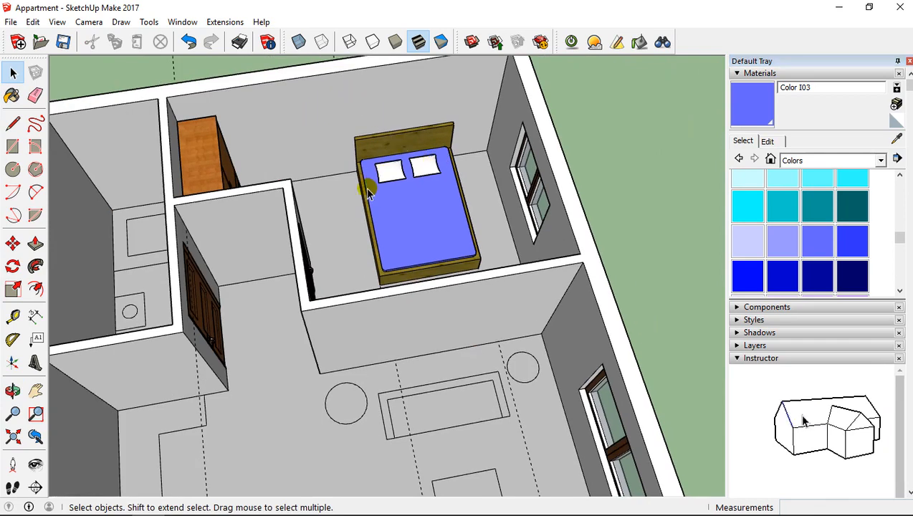
middle_drag(367, 194, 452, 172)
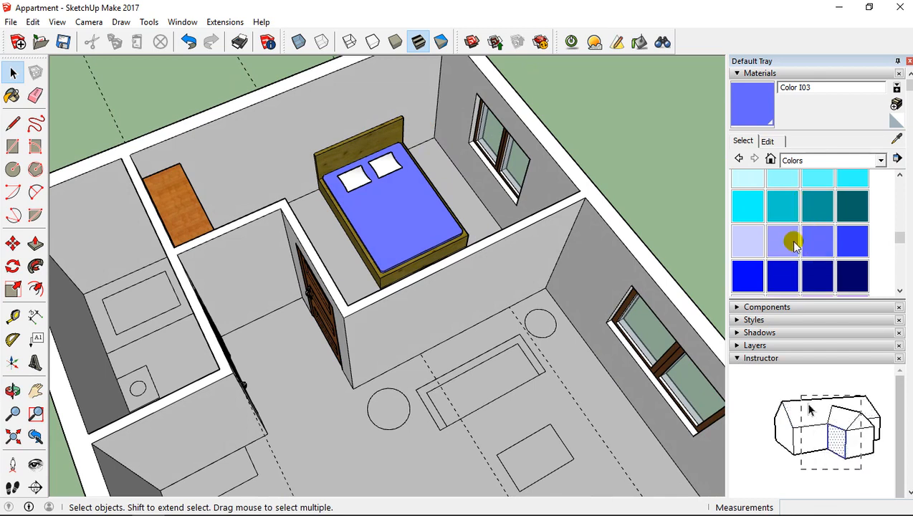
scroll(810, 205, down, 3)
scroll(813, 212, up, 5)
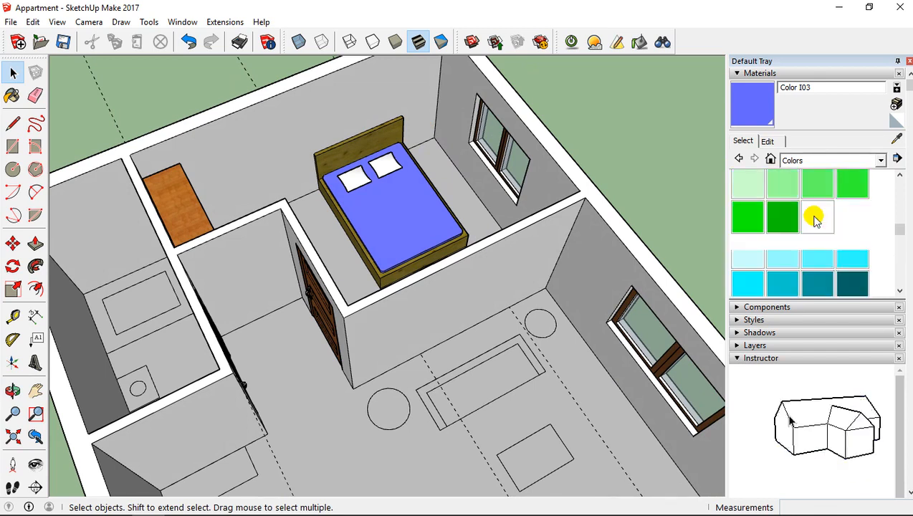
scroll(814, 219, up, 6)
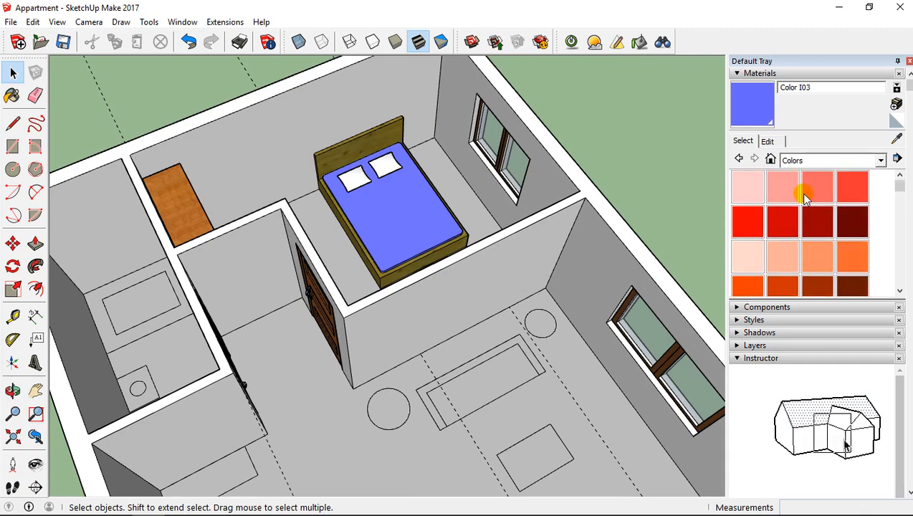
click(816, 187)
click(334, 119)
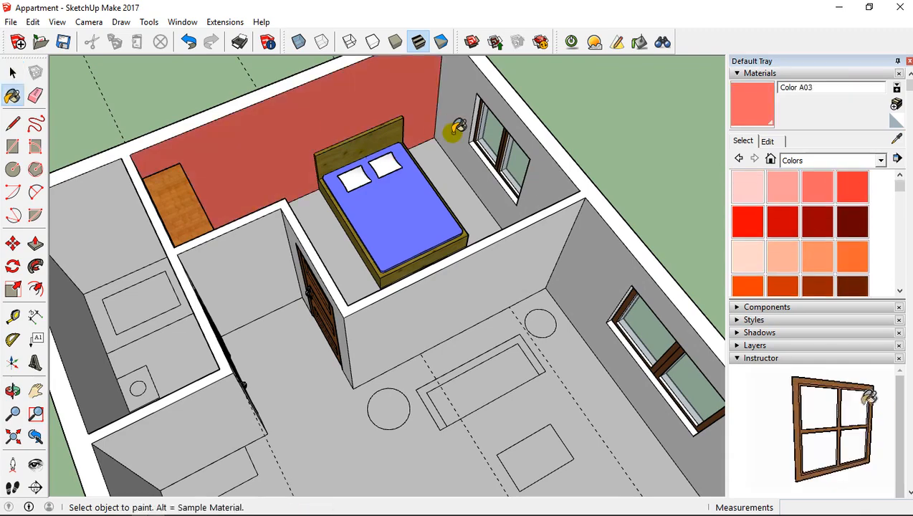
click(466, 114)
Paint the shelf wall, the wall beside the wardrobe recess and the door wall with Color A03.
mouse_move(309, 234)
middle_down()
mouse_move(579, 176)
mouse_move(482, 159)
mouse_move(357, 204)
mouse_move(387, 194)
mouse_move(307, 139)
mouse_move(369, 198)
mouse_move(196, 214)
mouse_move(277, 163)
middle_up()
click(452, 172)
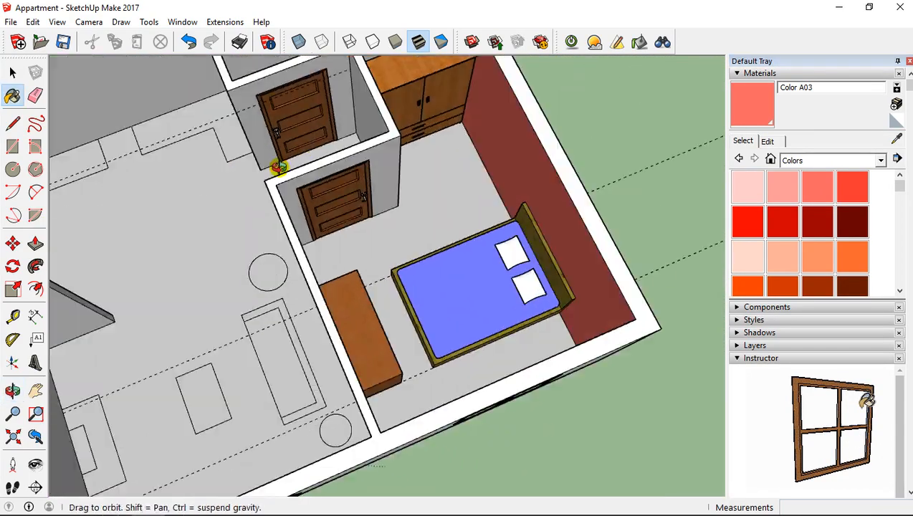
scroll(445, 139, up, 5)
mouse_move(445, 140)
middle_down()
mouse_move(349, 165)
mouse_move(313, 157)
middle_up()
click(314, 157)
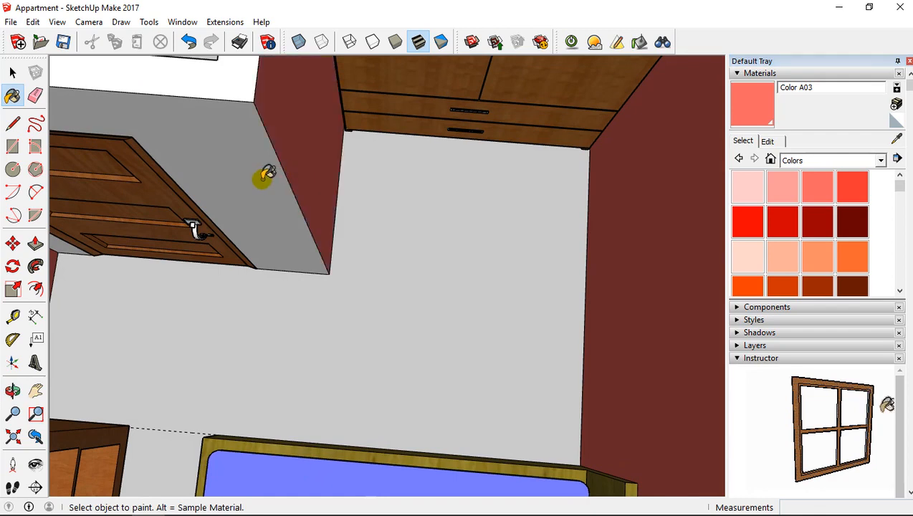
click(254, 181)
mouse_move(254, 180)
middle_down()
mouse_move(285, 178)
mouse_move(417, 112)
mouse_move(286, 179)
mouse_move(356, 155)
middle_up()
scroll(346, 156, up, 4)
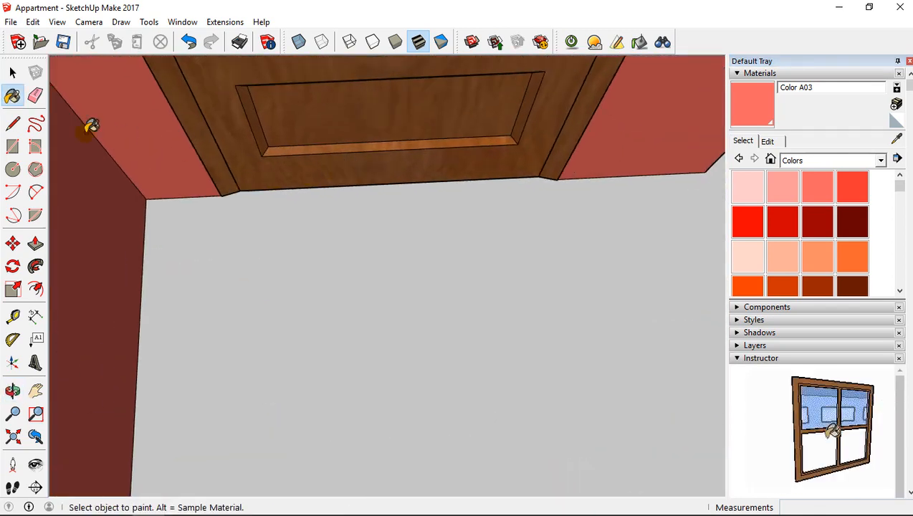
click(15, 124)
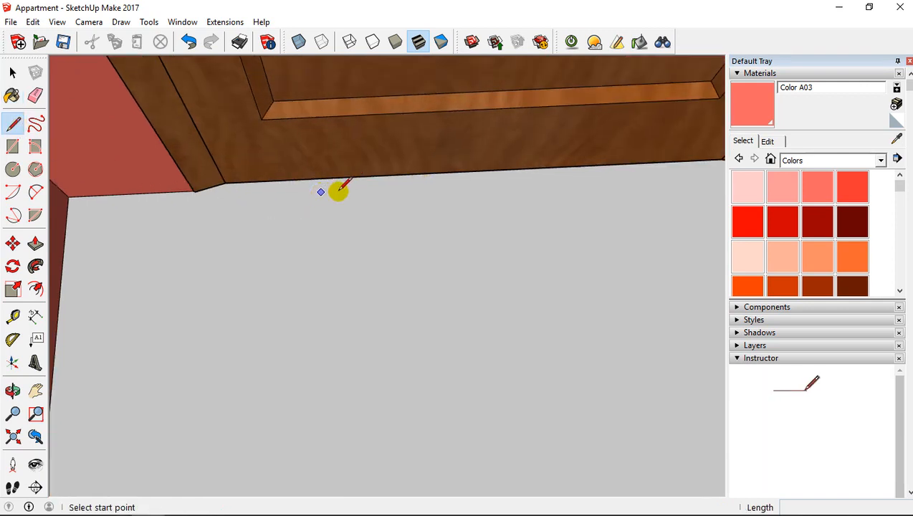
mouse_move(335, 189)
middle_down()
mouse_move(309, 189)
mouse_move(322, 188)
middle_up()
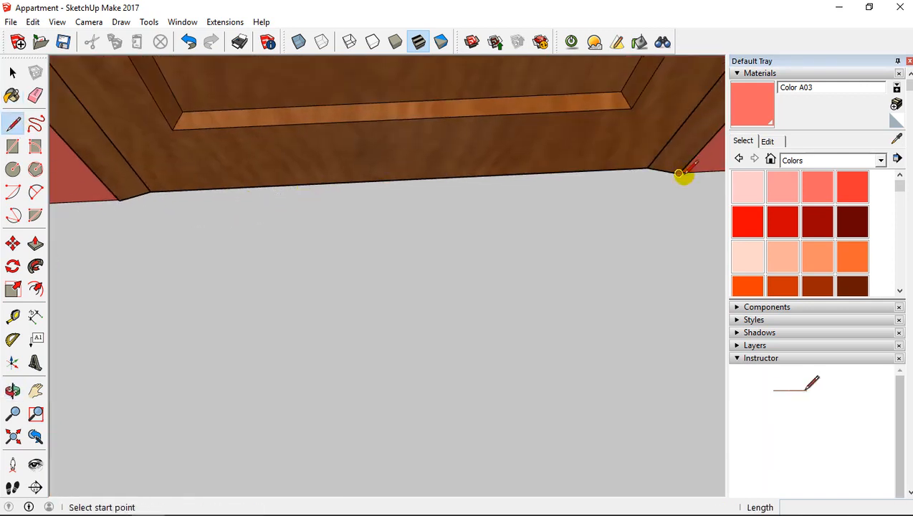
middle_drag(679, 175, 336, 179)
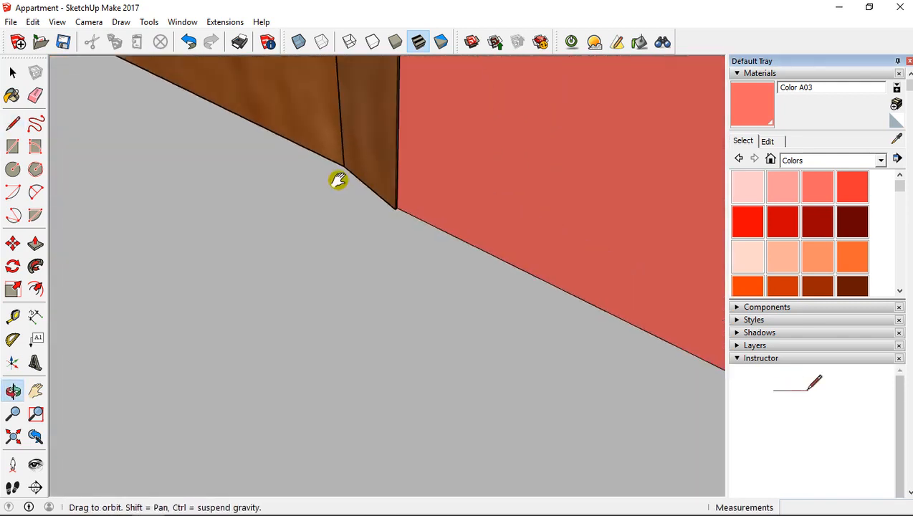
scroll(303, 183, up, 5)
scroll(308, 181, down, 1)
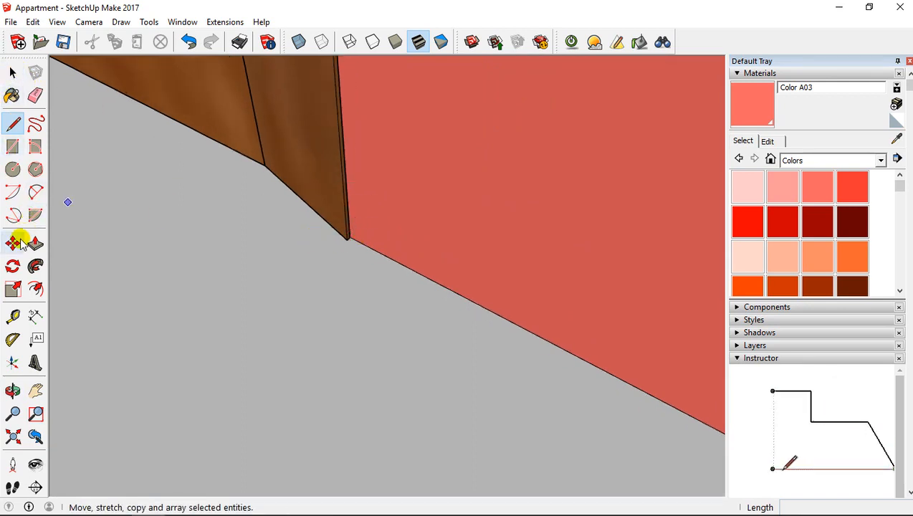
Scale the bedroom door's depth to 0.89 from its room-side face.
click(12, 289)
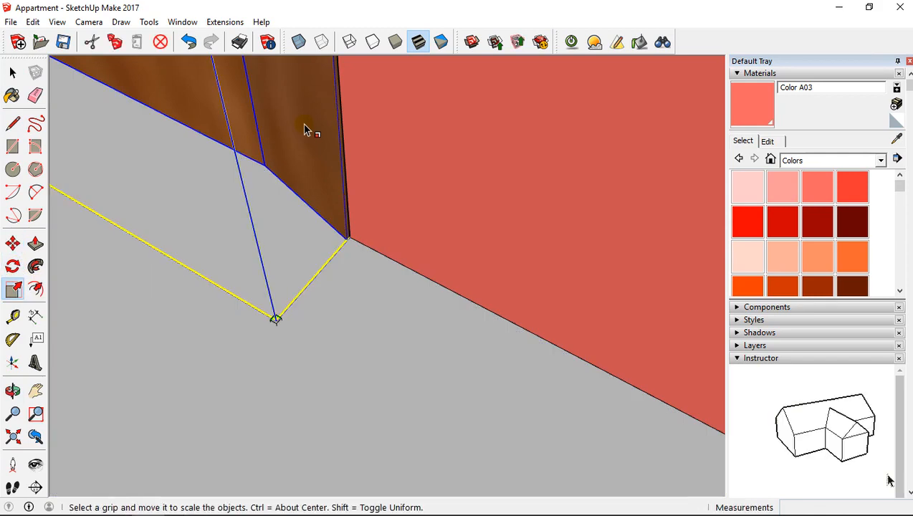
scroll(319, 232, up, 2)
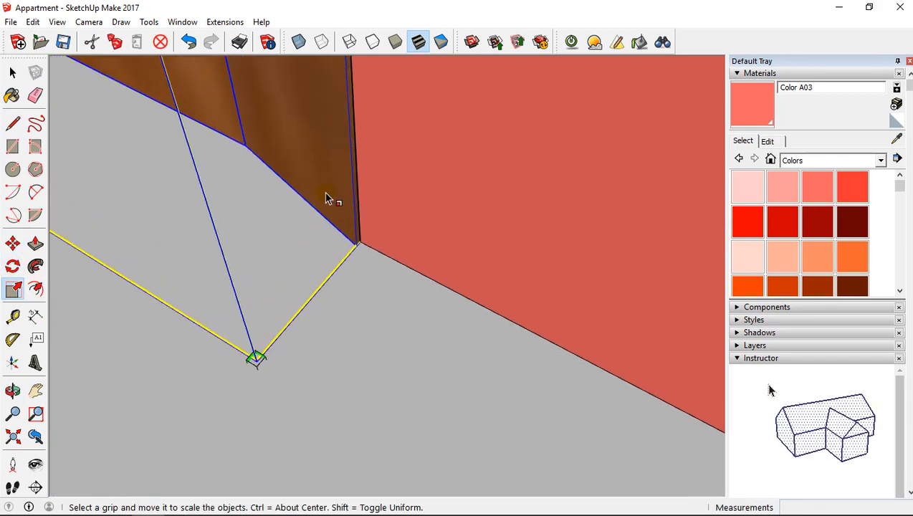
middle_drag(138, 215, 298, 187)
scroll(298, 188, down, 2)
shift+middle_drag(352, 168, 607, 170)
shift+middle_drag(220, 164, 499, 193)
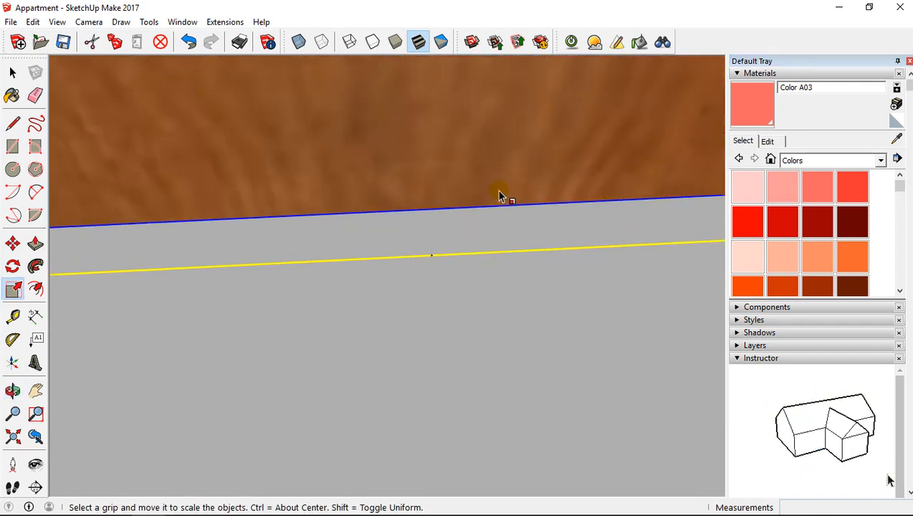
scroll(407, 180, down, 4)
middle_drag(423, 130, 425, 194)
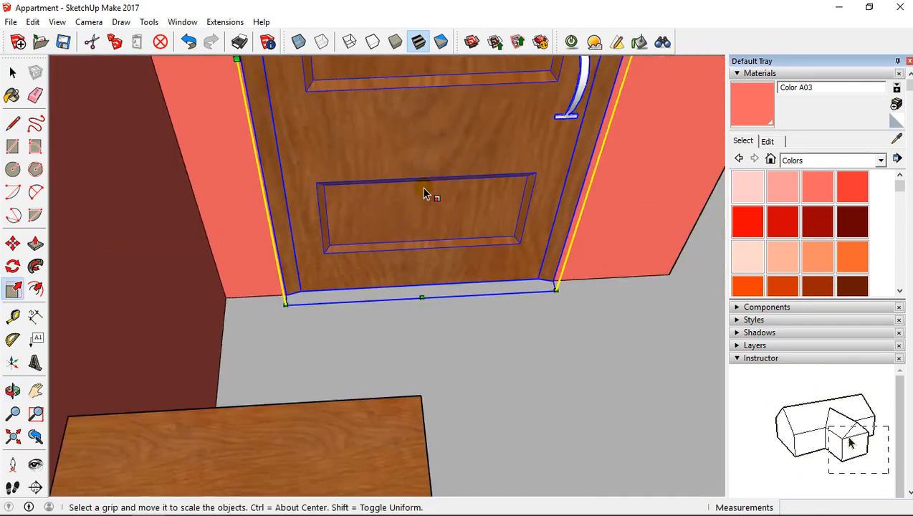
scroll(436, 65, down, 1)
drag(436, 63, 407, 123)
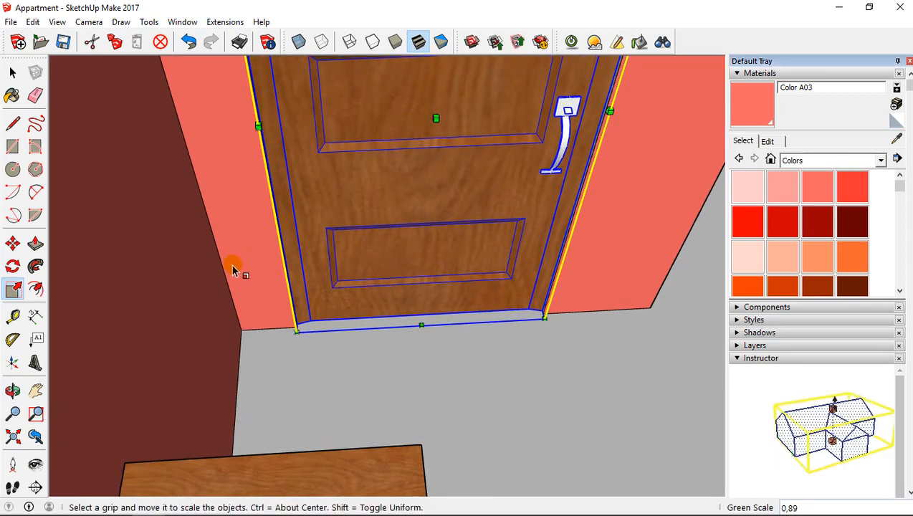
Move the bedroom door about 0.01 m so its lower frame corner meets the edge of the wall opening, and deselect it.
scroll(243, 285, up, 4)
middle_drag(245, 285, 406, 304)
scroll(406, 304, up, 2)
middle_drag(473, 292, 396, 324)
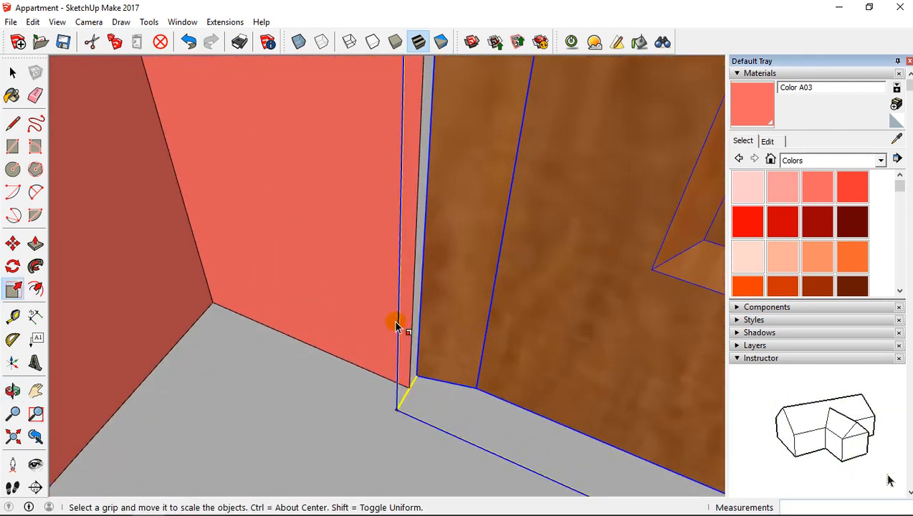
click(12, 243)
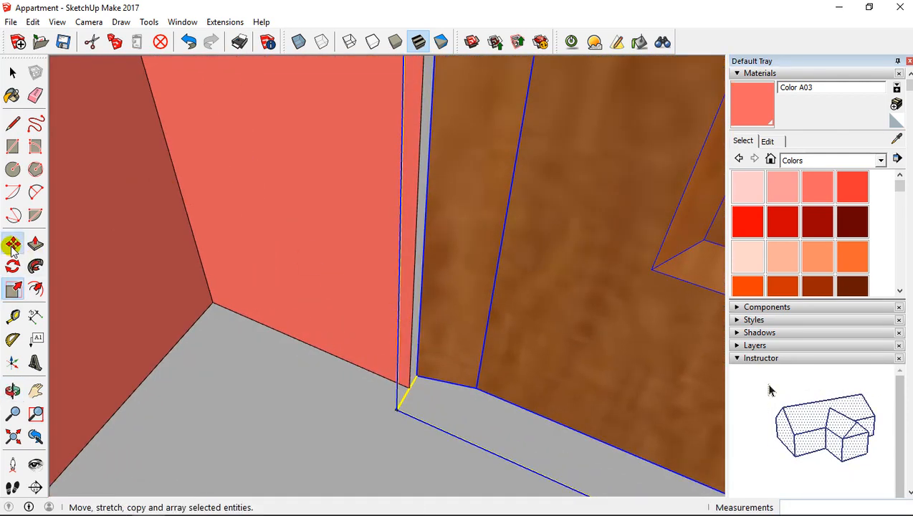
click(419, 377)
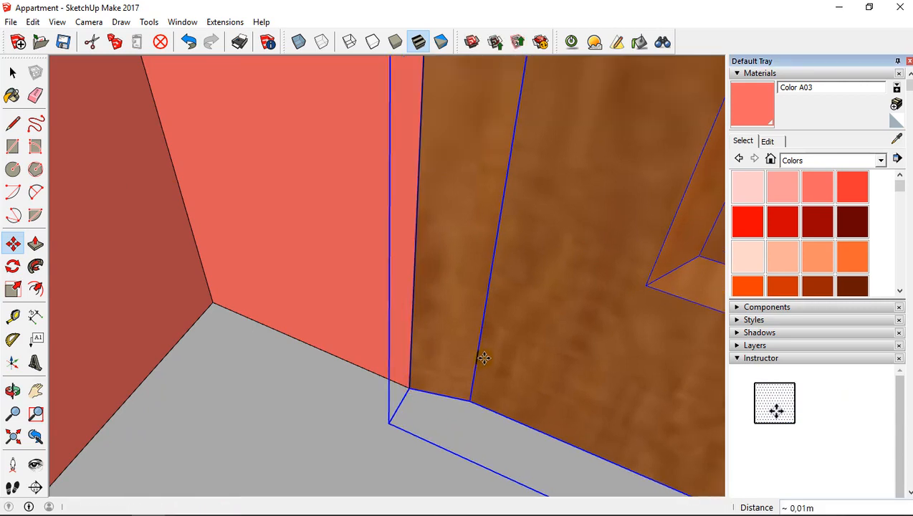
scroll(484, 358, down, 2)
click(13, 72)
click(257, 288)
Check how the door frame meets the painted wall and the floor.
scroll(457, 276, down, 2)
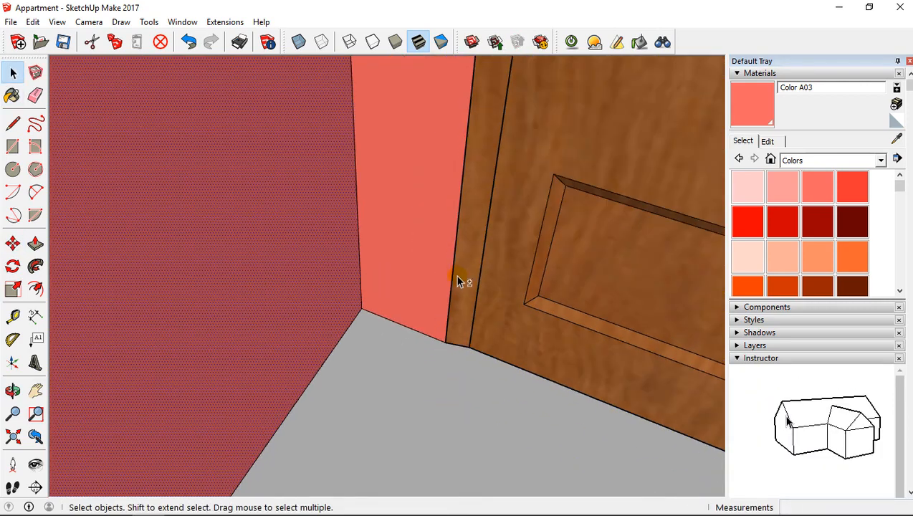
scroll(458, 279, down, 2)
middle_drag(495, 279, 466, 274)
scroll(473, 319, down, 3)
scroll(473, 312, up, 1)
scroll(466, 287, up, 3)
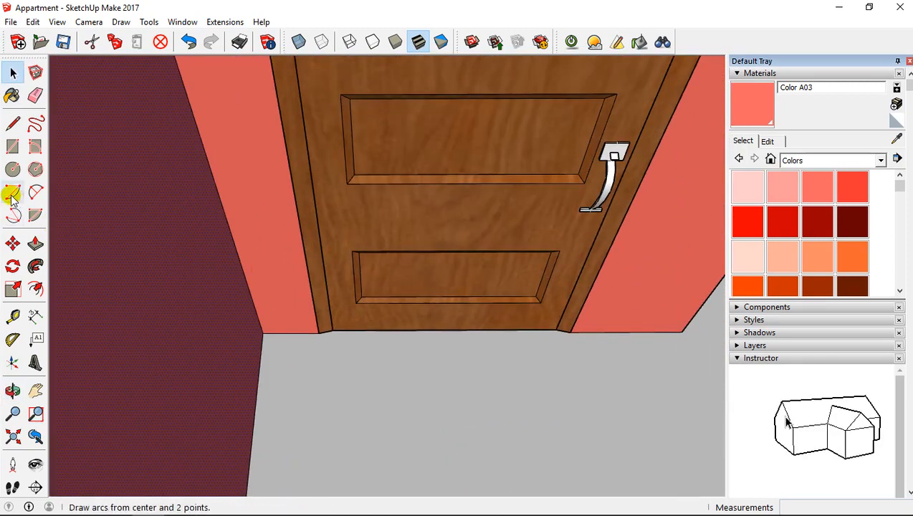
Draw a line along the floor between the two lower outer corners of the bedroom door frame.
key(l)
scroll(367, 310, up, 5)
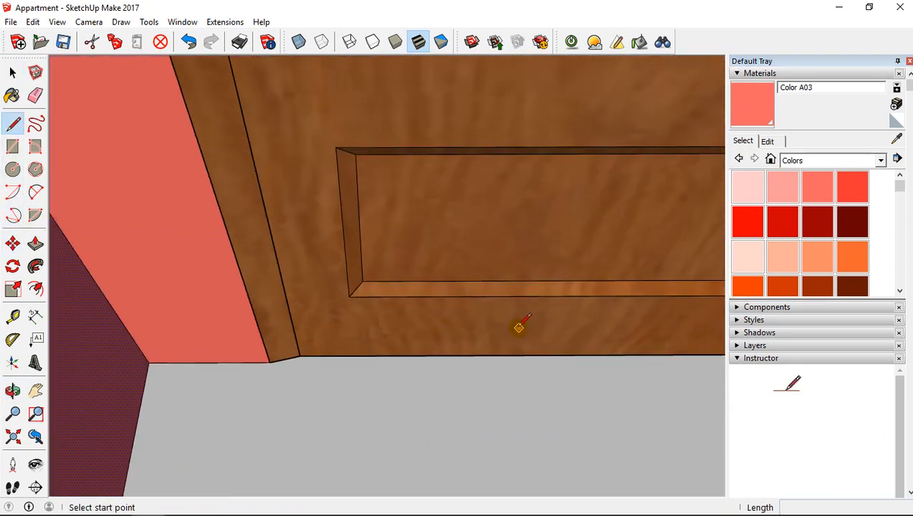
middle_drag(517, 326, 681, 342)
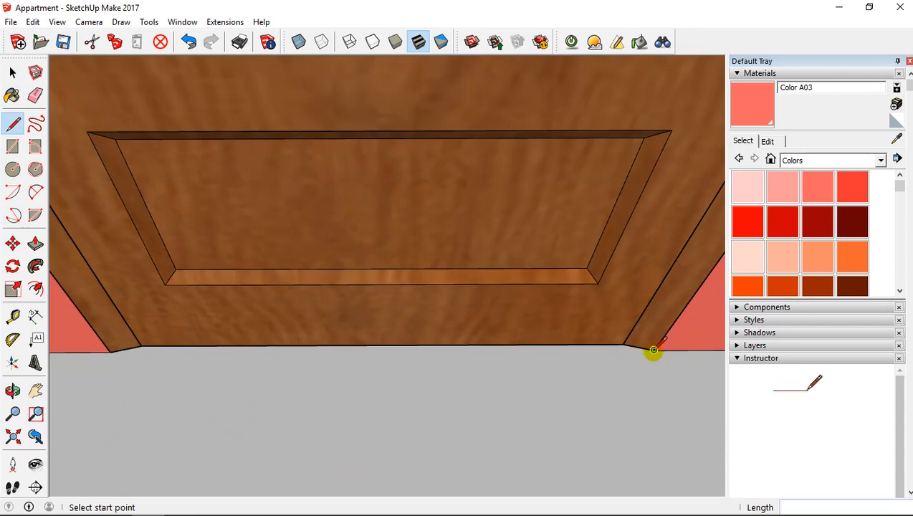
click(110, 351)
scroll(321, 342, down, 3)
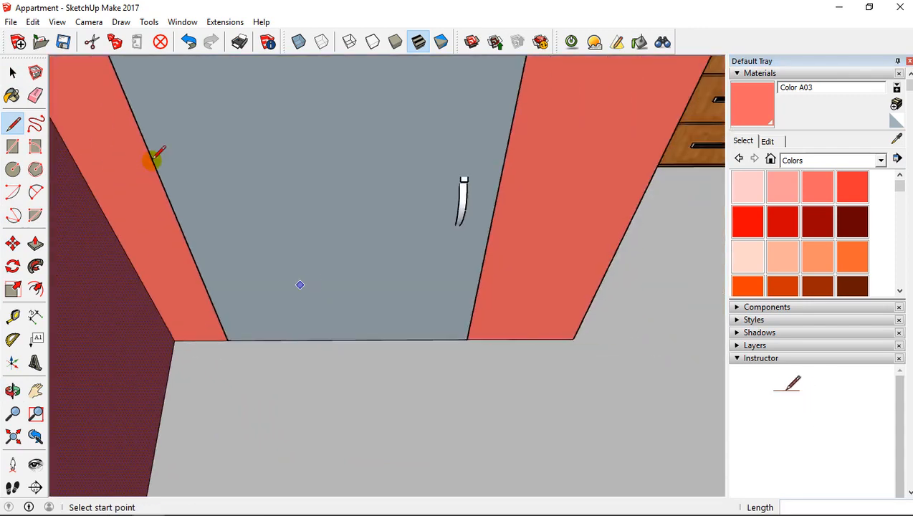
Erase the face that covers the bedroom door inside the wall opening.
click(11, 71)
click(251, 135)
right_click(285, 147)
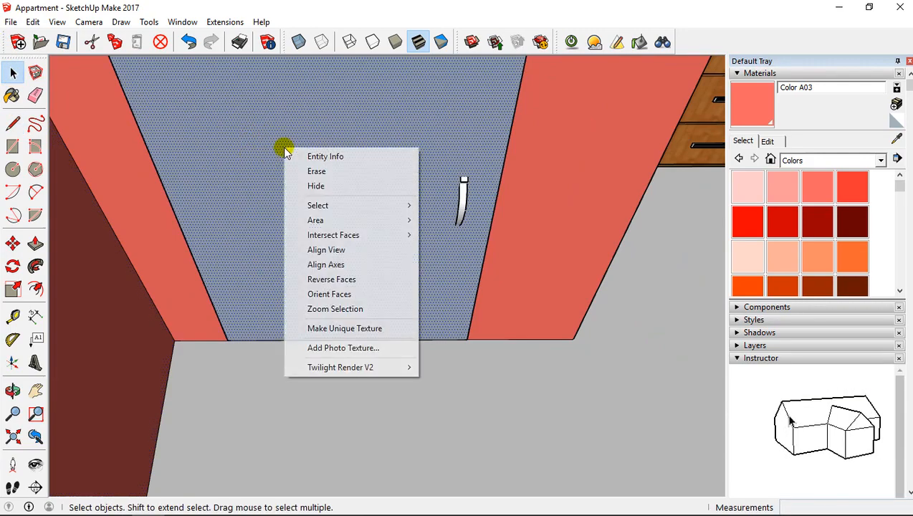
click(322, 172)
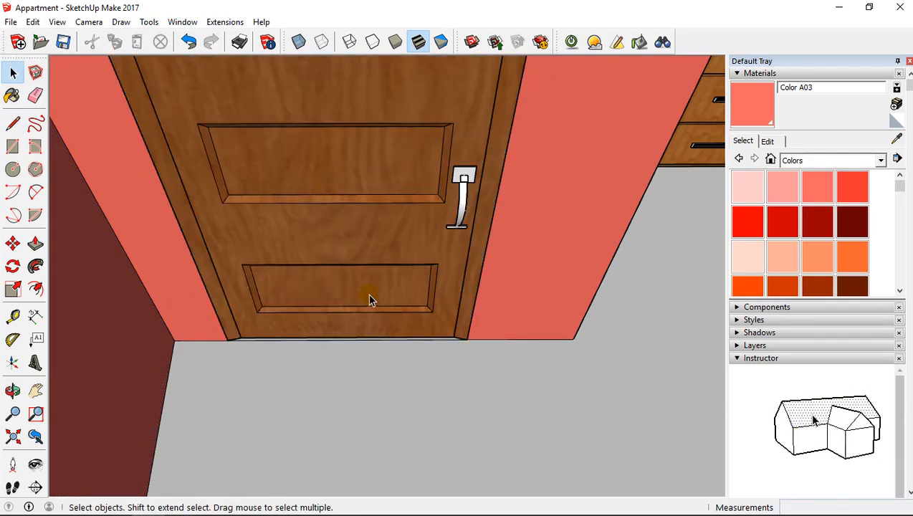
scroll(339, 337, up, 6)
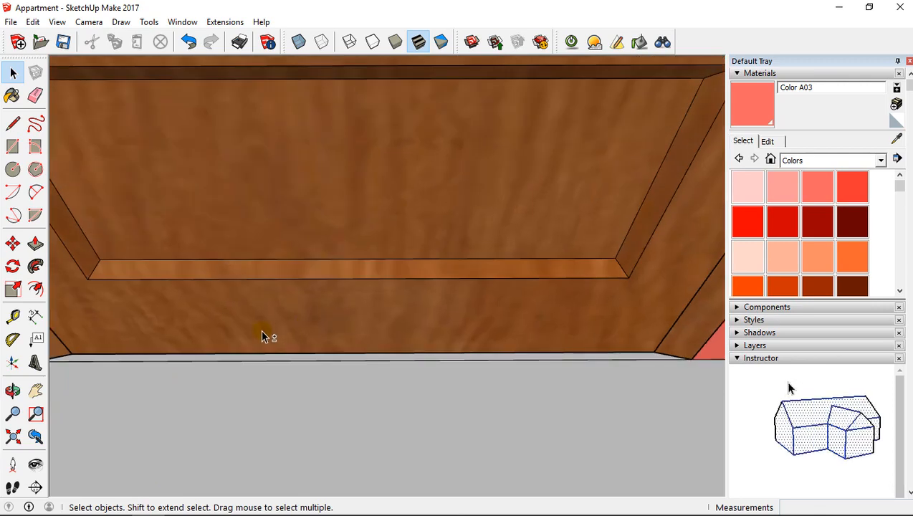
Display the Tile material collection for covering the bedroom floor.
scroll(271, 324, down, 2)
shift+middle_drag(361, 332, 367, 209)
scroll(367, 209, down, 2)
scroll(294, 240, down, 2)
scroll(308, 238, down, 2)
middle_drag(310, 236, 427, 178)
scroll(494, 225, down, 1)
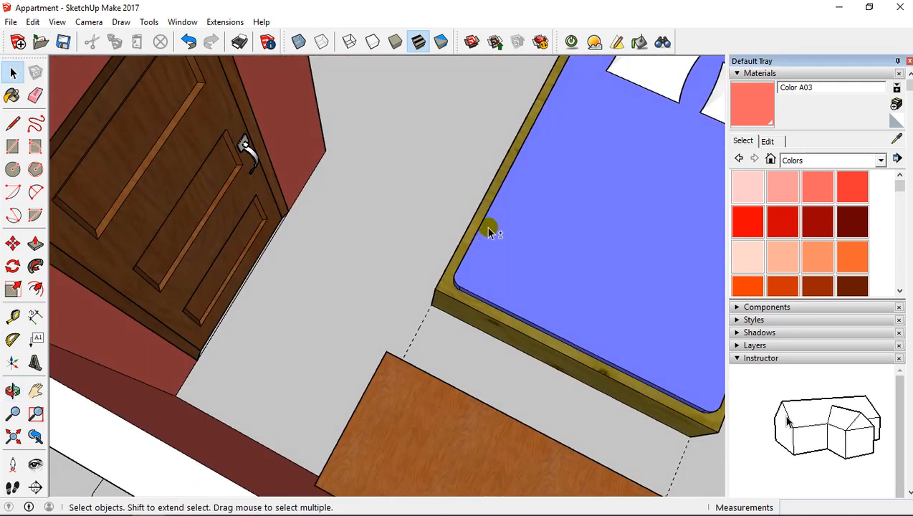
click(802, 160)
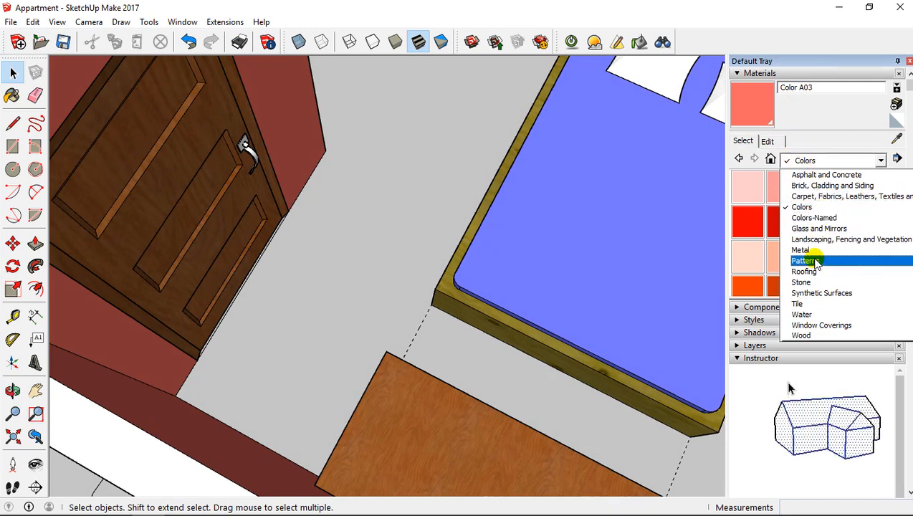
click(805, 305)
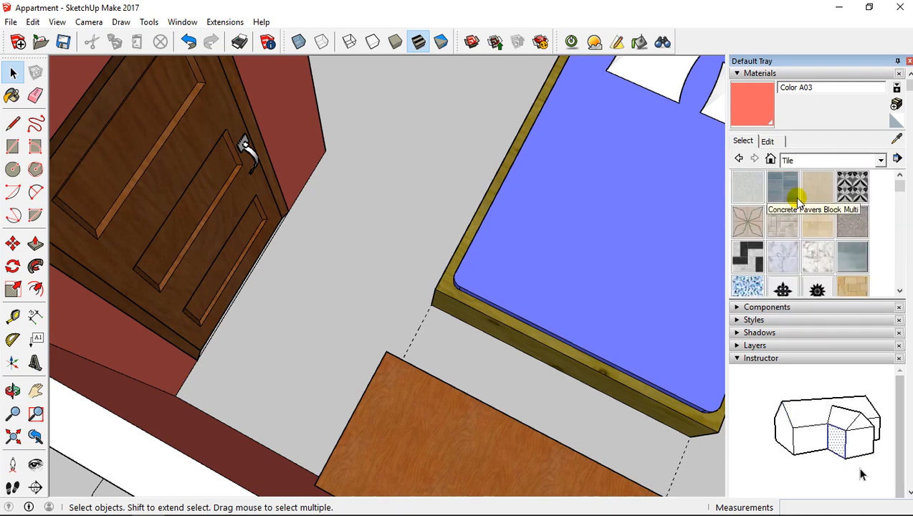
Browse the tile materials and paint the bedroom floor with Field Square Tile.
scroll(806, 215, down, 3)
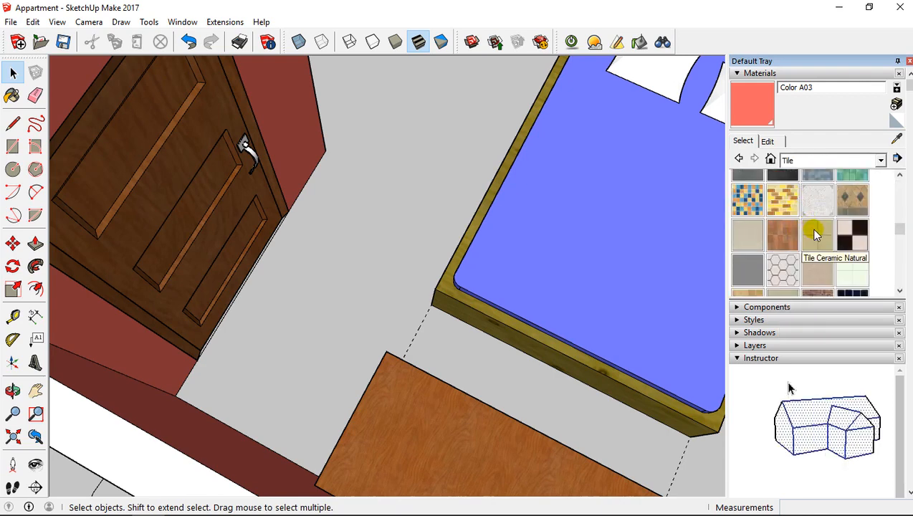
scroll(817, 230, down, 2)
scroll(851, 229, down, 2)
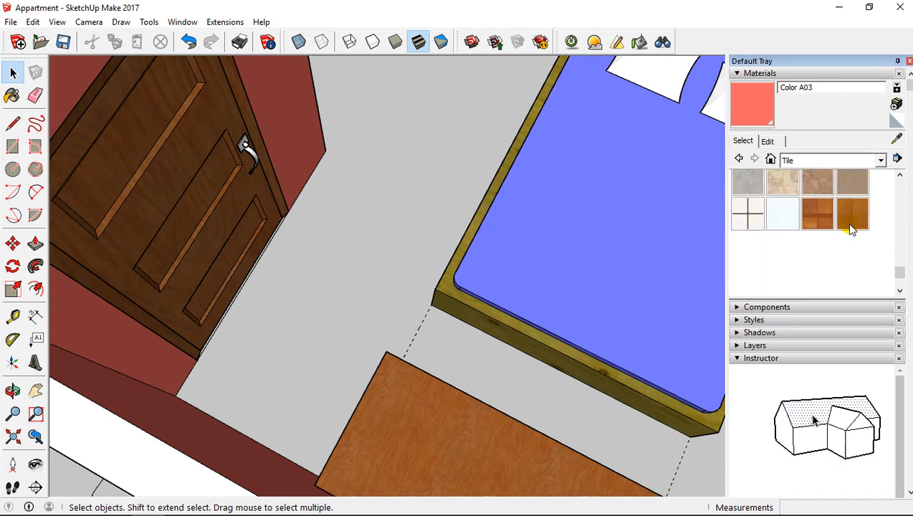
scroll(837, 229, up, 5)
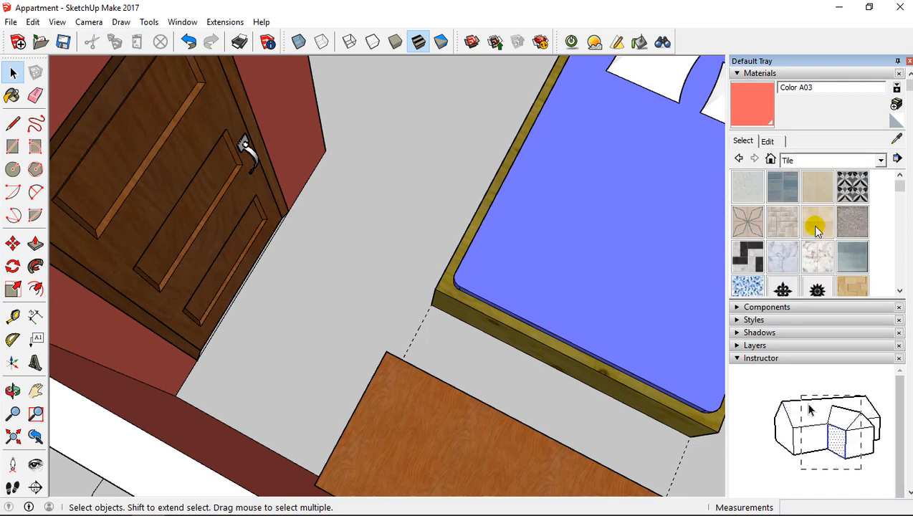
click(815, 224)
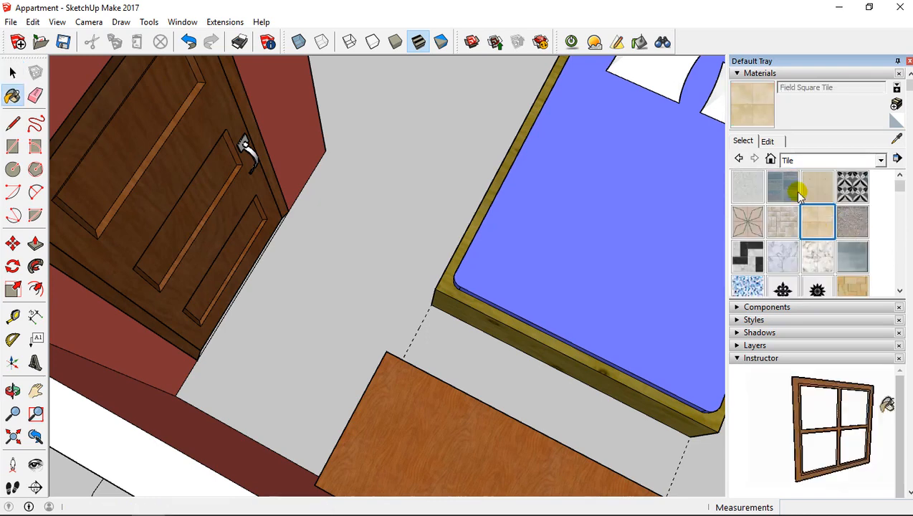
click(356, 198)
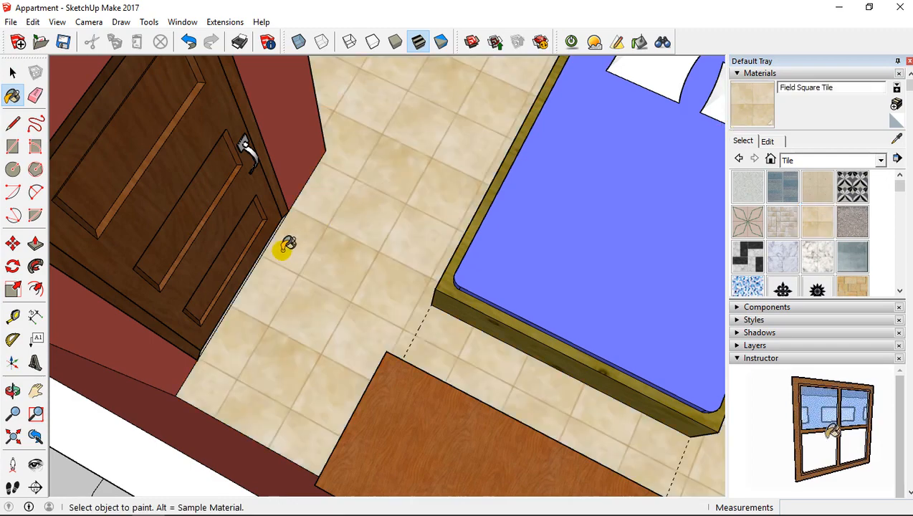
Try painting the narrow floor strip under the bedroom door with Field Square Tile, inspect the adjoining rooms, and undo that painting.
scroll(285, 245, up, 8)
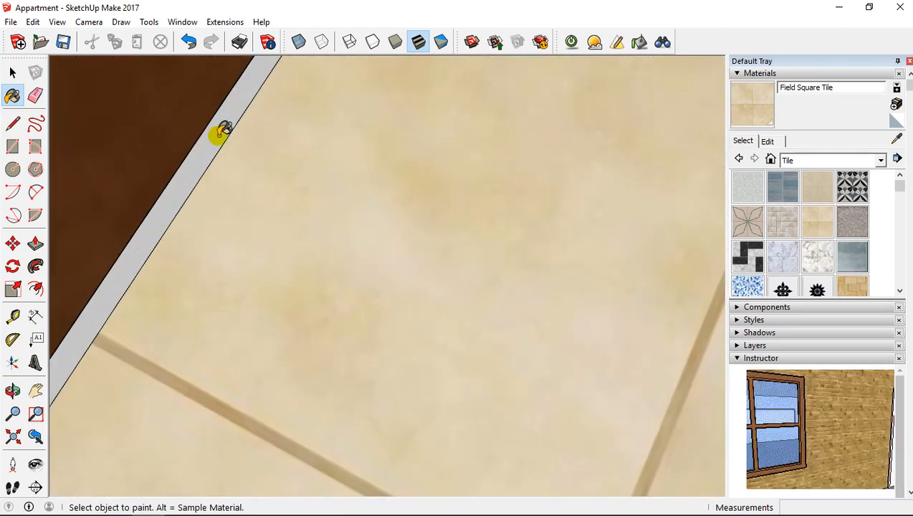
scroll(264, 192, down, 6)
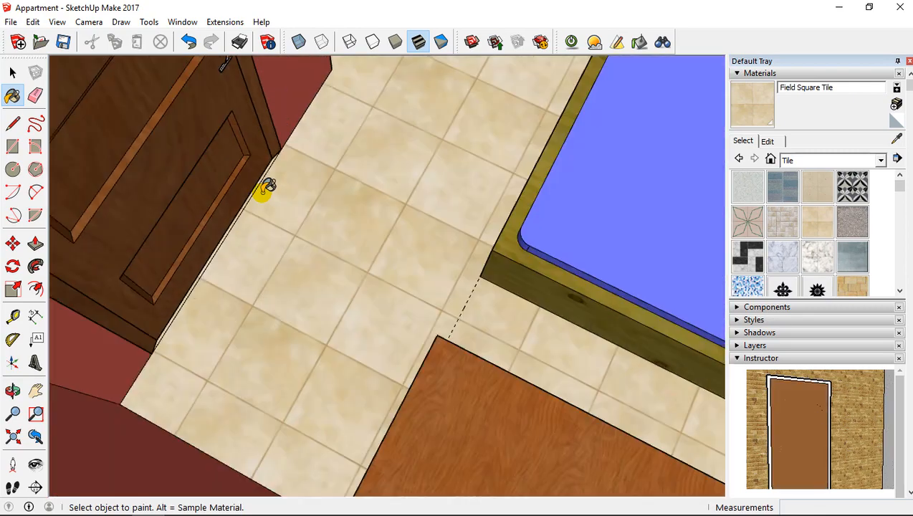
scroll(265, 187, down, 5)
middle_drag(131, 225, 240, 237)
scroll(104, 269, up, 4)
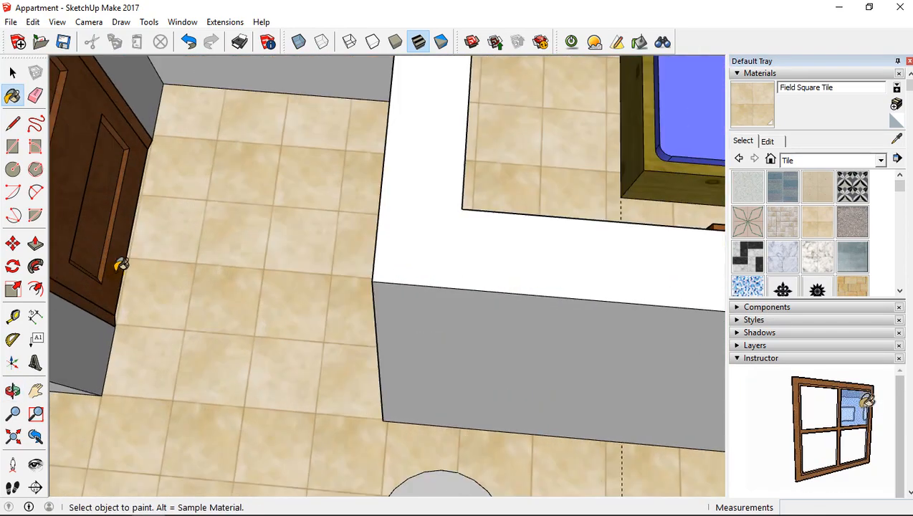
scroll(264, 271, down, 6)
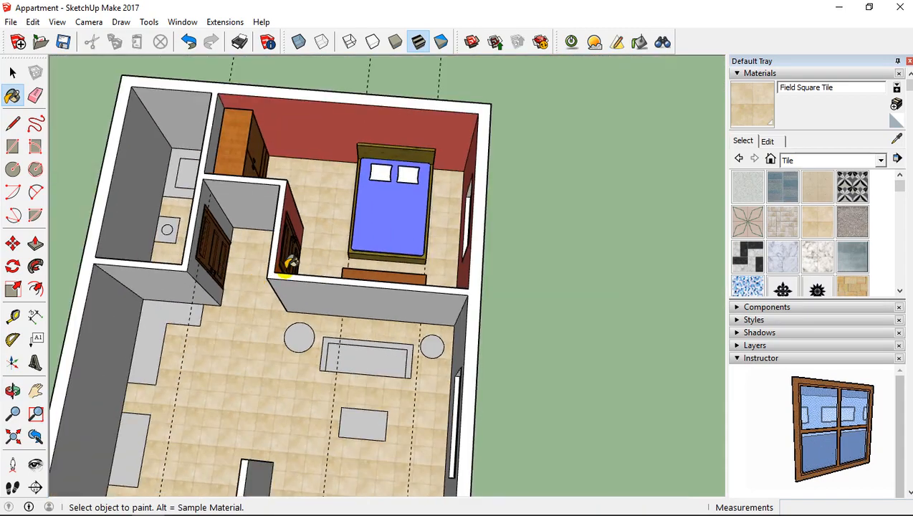
mouse_move(285, 261)
middle_down()
mouse_move(215, 289)
mouse_move(267, 177)
mouse_move(220, 269)
middle_up()
scroll(227, 268, up, 6)
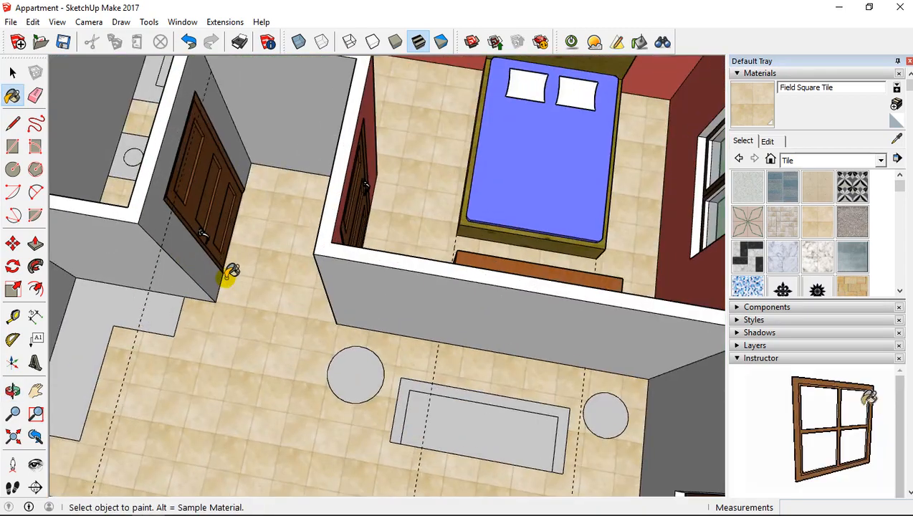
click(188, 43)
Examine the finished bedroom and the adjoining hallway and living area from above.
scroll(361, 220, down, 3)
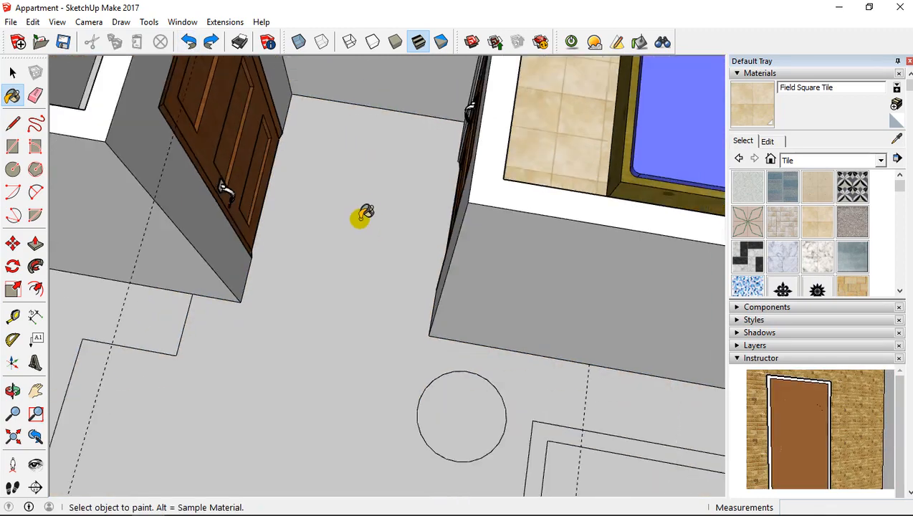
shift+middle_drag(481, 174, 309, 278)
mouse_move(348, 253)
shift+middle_down()
mouse_move(214, 227)
mouse_move(329, 127)
mouse_move(387, 193)
shift+middle_up()
scroll(343, 254, down, 3)
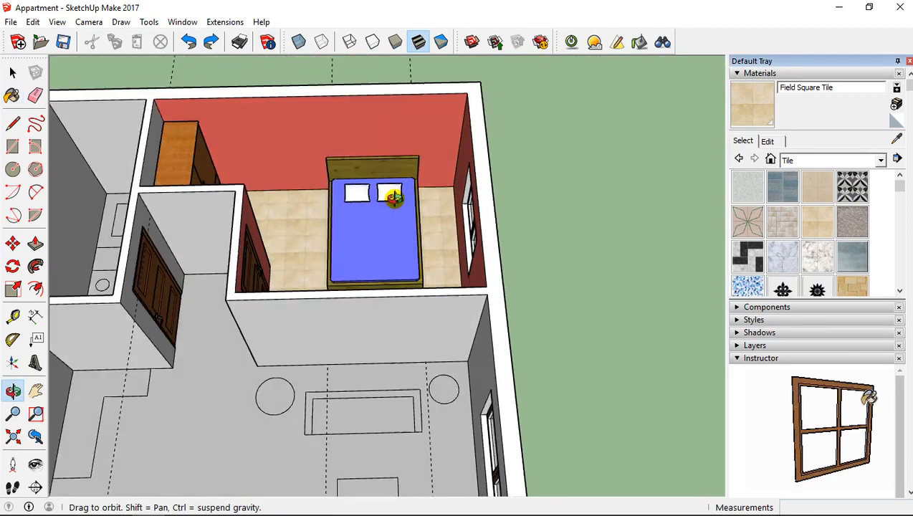
scroll(300, 231, down, 2)
mouse_move(306, 234)
middle_down()
mouse_move(160, 269)
mouse_move(198, 234)
mouse_move(302, 181)
middle_up()
scroll(334, 219, up, 4)
mouse_move(334, 219)
middle_down()
mouse_move(426, 219)
mouse_move(460, 210)
mouse_move(399, 214)
mouse_move(342, 198)
mouse_move(373, 184)
mouse_move(347, 220)
mouse_move(384, 306)
mouse_move(447, 295)
mouse_move(360, 259)
mouse_move(300, 250)
mouse_move(358, 243)
middle_up()
scroll(449, 206, up, 3)
scroll(447, 209, down, 3)
scroll(374, 183, up, 3)
scroll(374, 183, down, 3)
scroll(447, 295, down, 3)
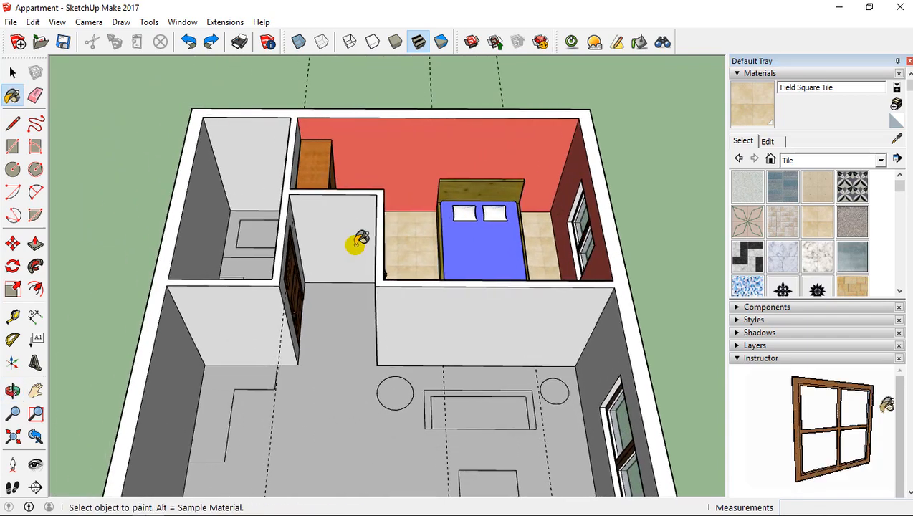